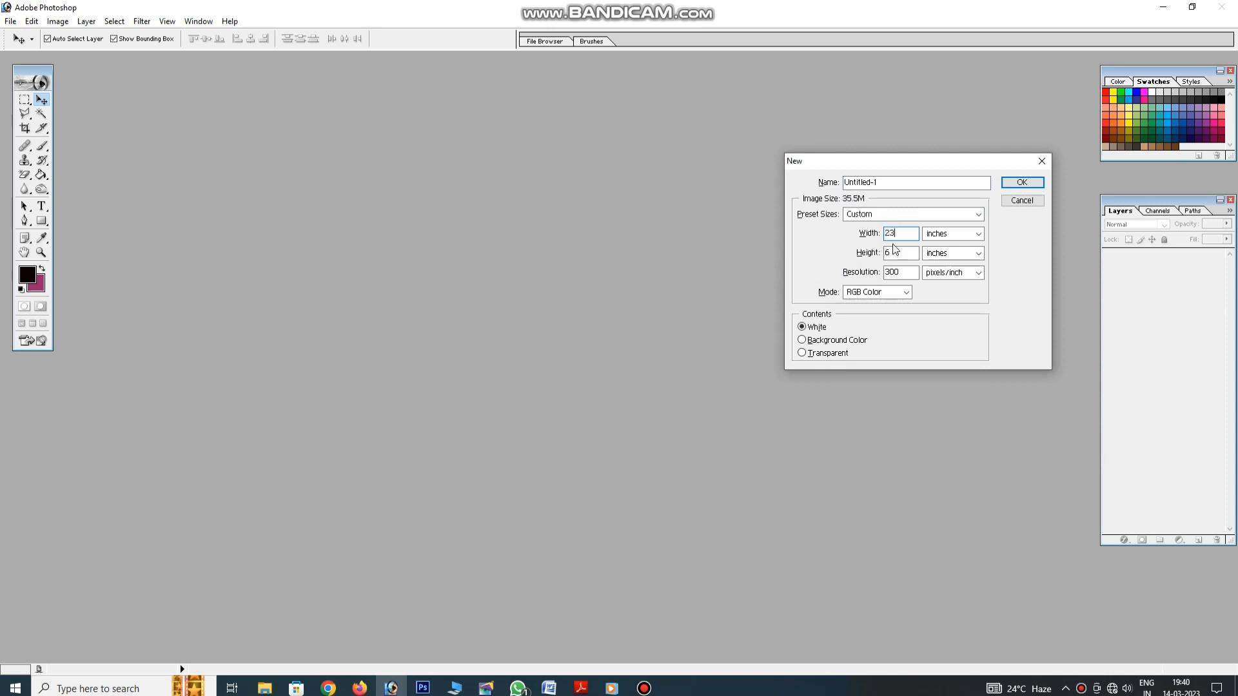
Create the new 23 × 35 inch, 72 ppi document in CMYK Color mode
click(892, 294)
click(871, 331)
key(Return)
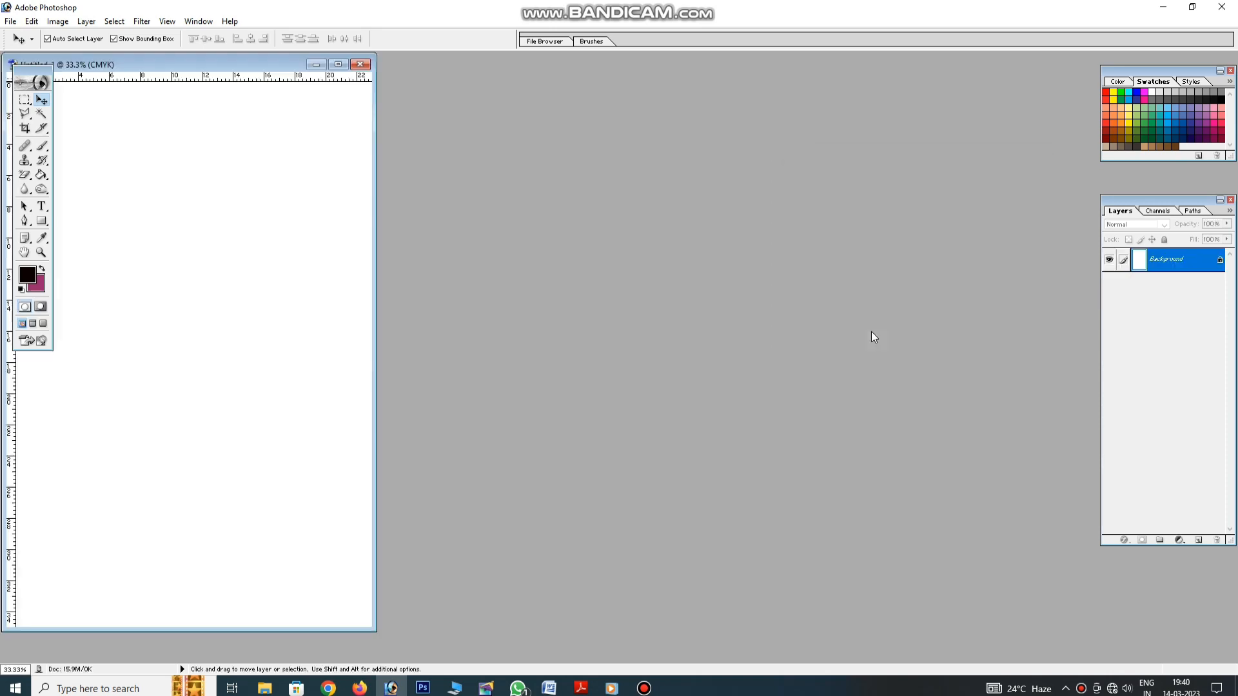
Maximize the document window and zoom out so the whole page is visible
click(338, 65)
right_click(699, 232)
click(729, 251)
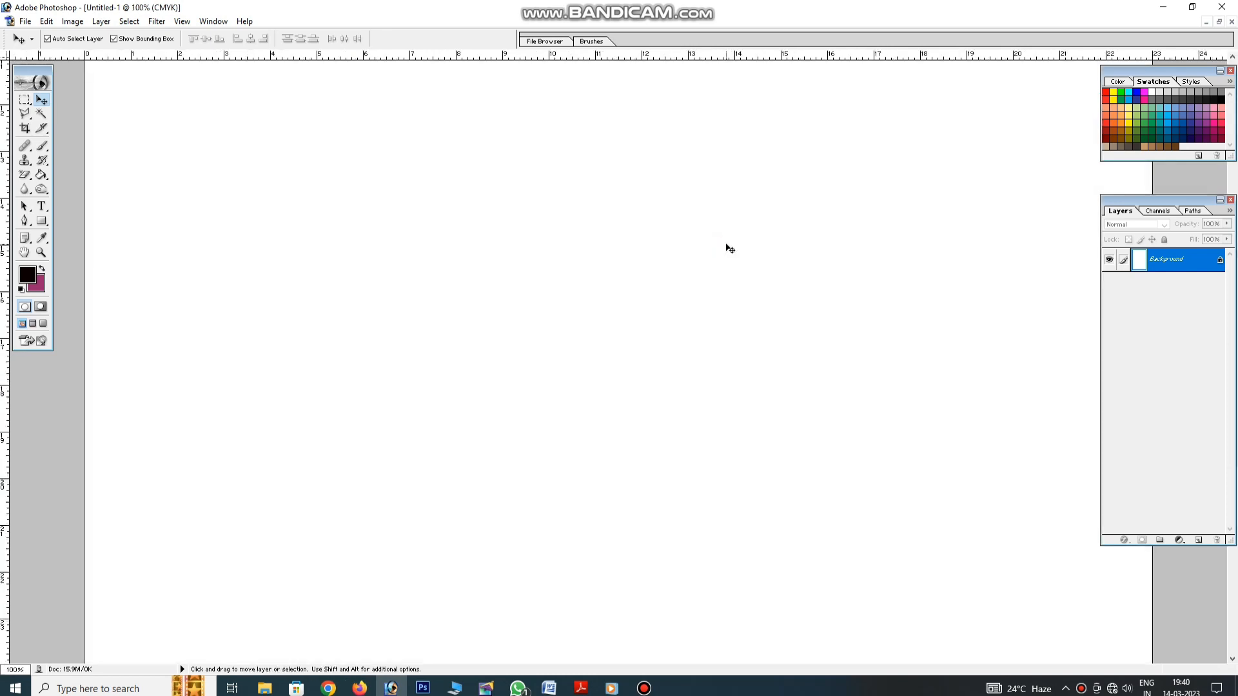
key(ctrl+minus)
key(ctrl+minus)
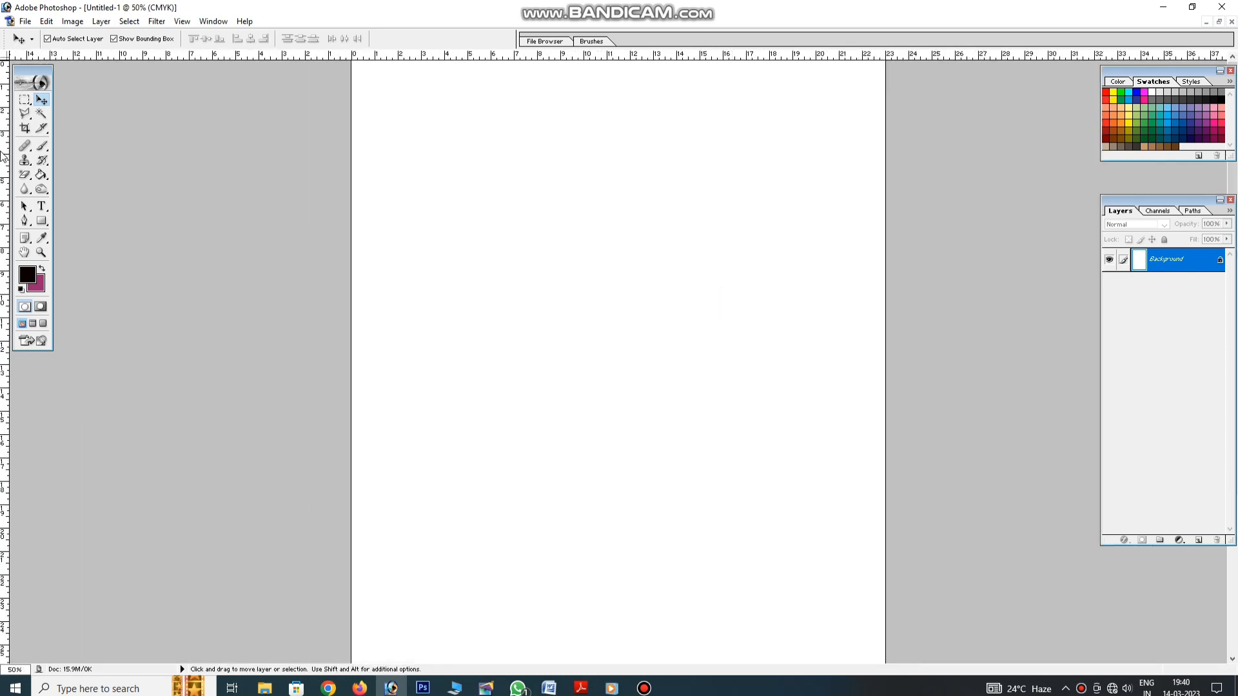
Type 'I.N DIGITAL LIFE' near the page top and scale it to span the width
click(41, 206)
click(444, 185)
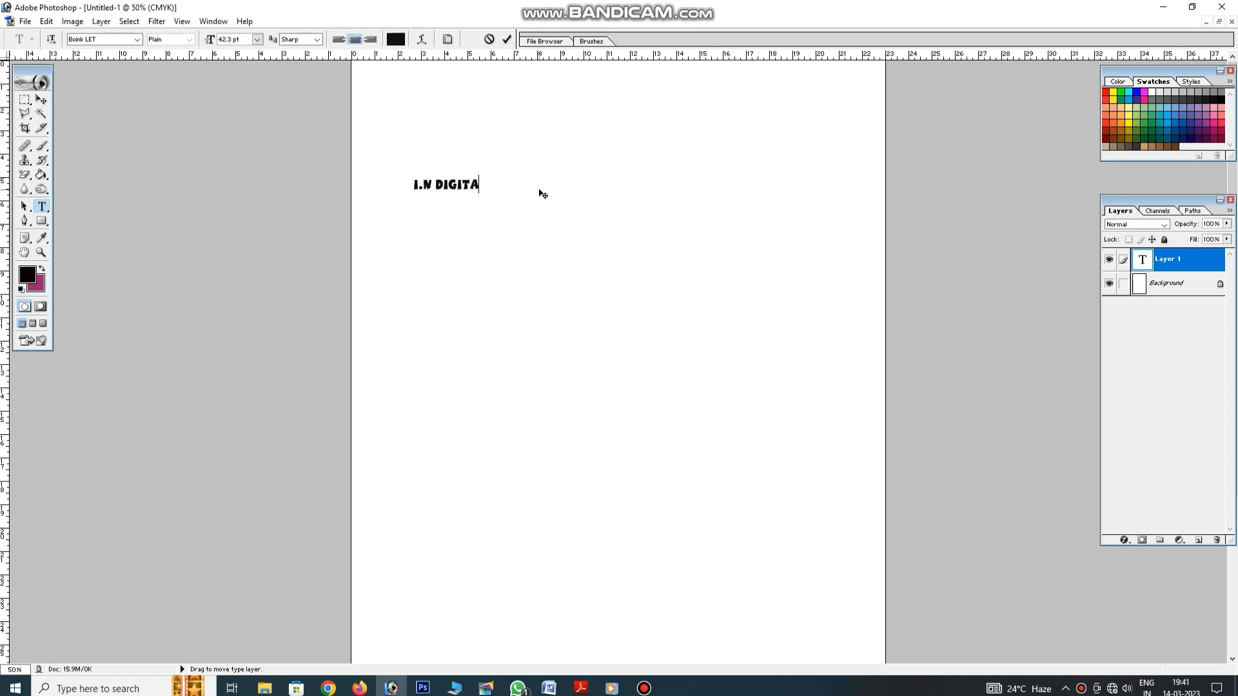
key(BackSpace)
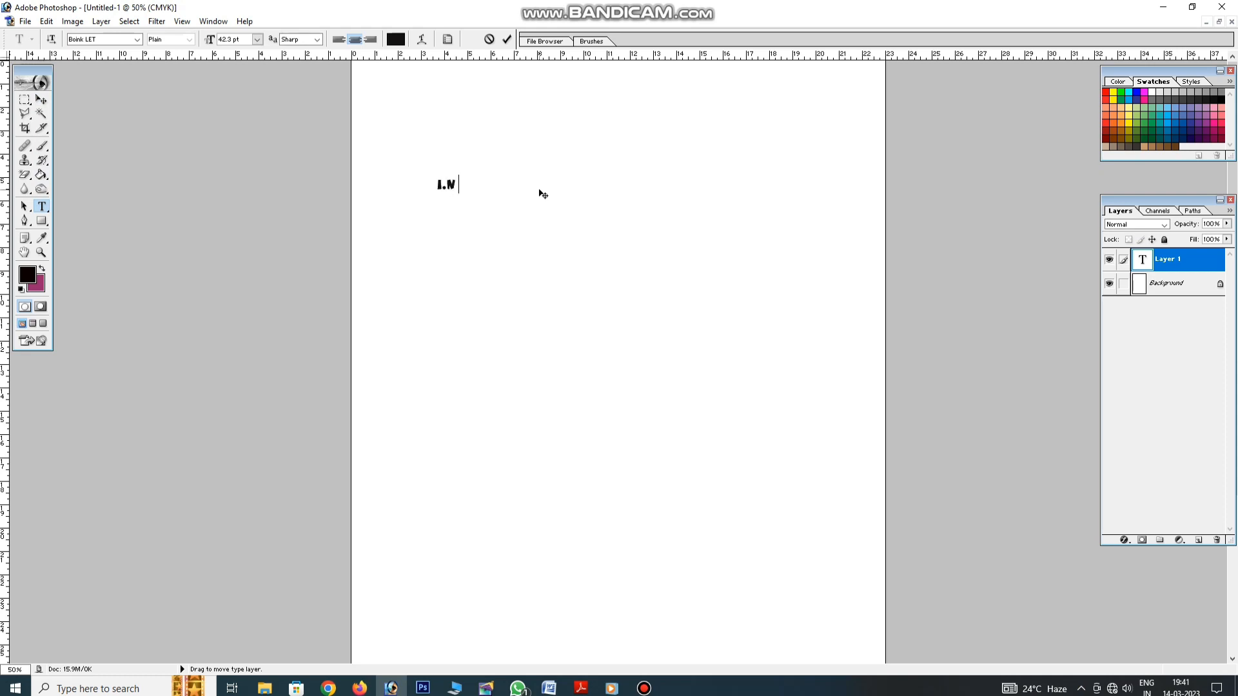
text(I.N DIGITAL LIFE)
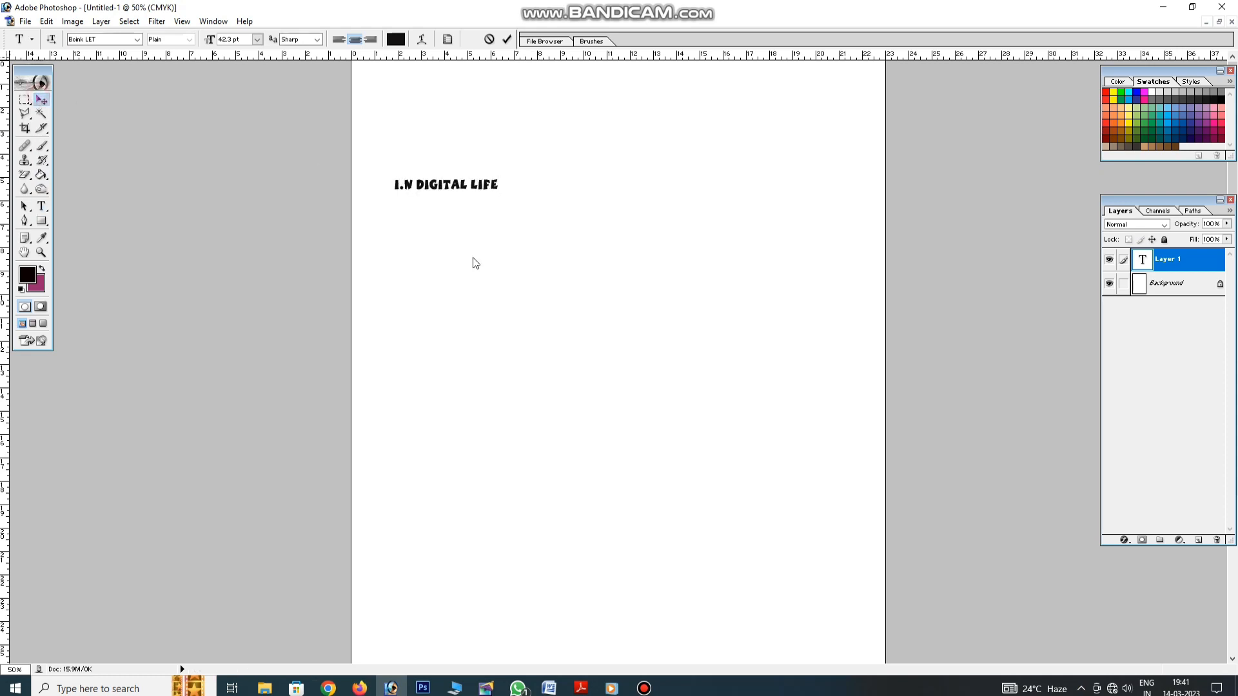
drag(500, 192, 848, 258)
key(Return)
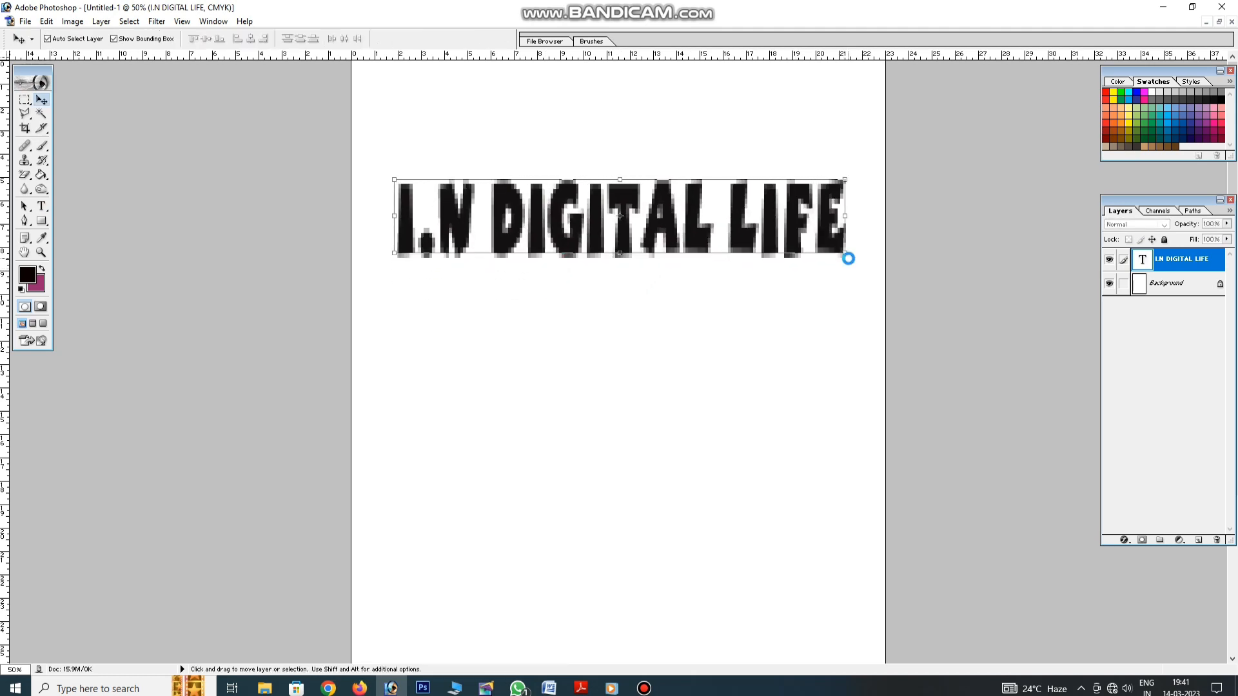
Select the title text and cycle through fonts to Braunschweig
click(41, 205)
click(488, 216)
key(ctrl+a)
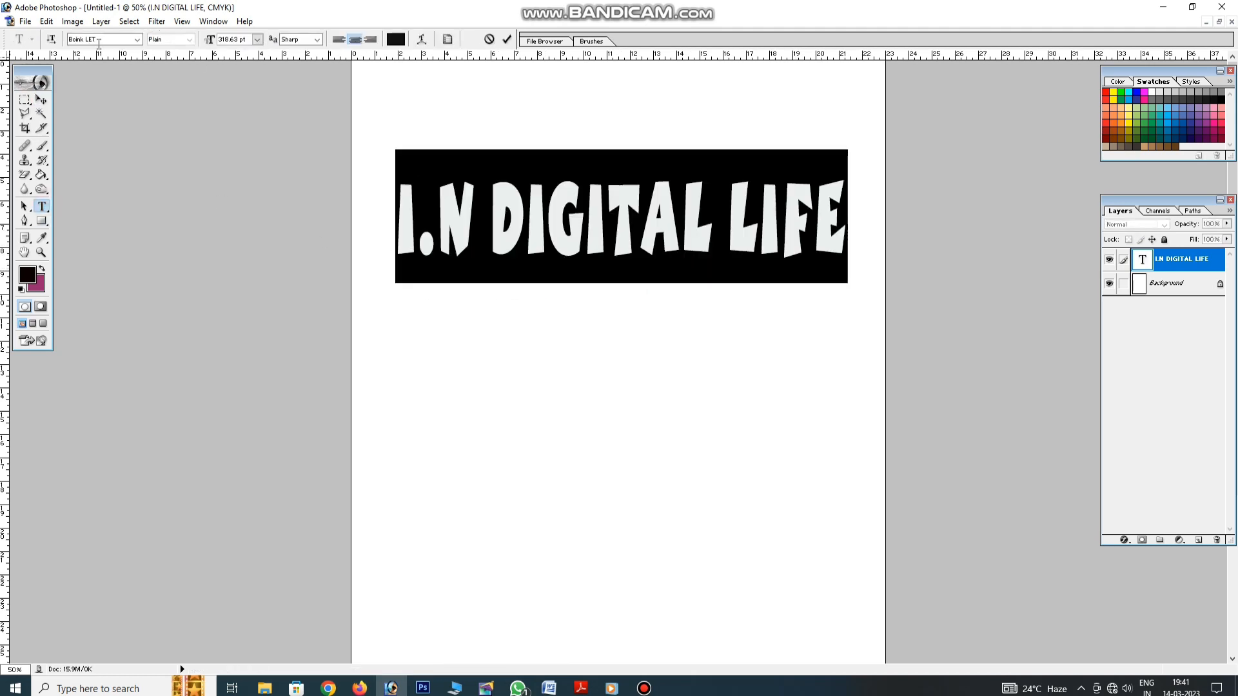
key(Down)
key(Down)
key(Down)
key(Down)
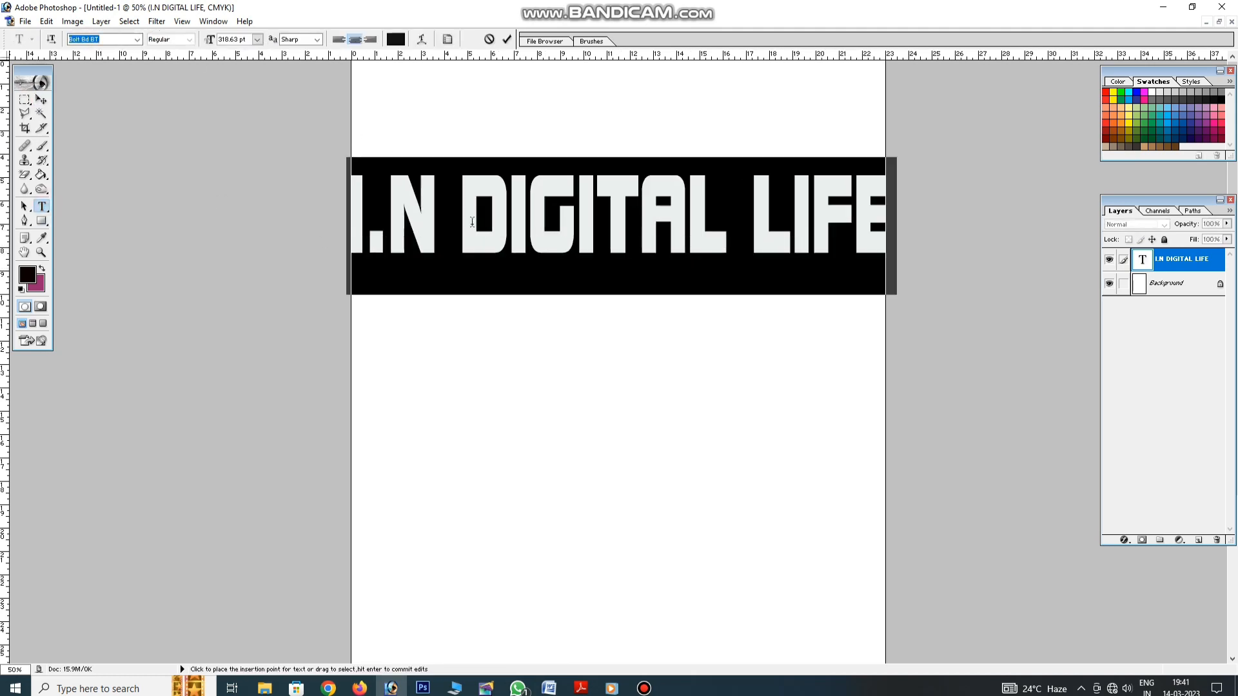
click(604, 225)
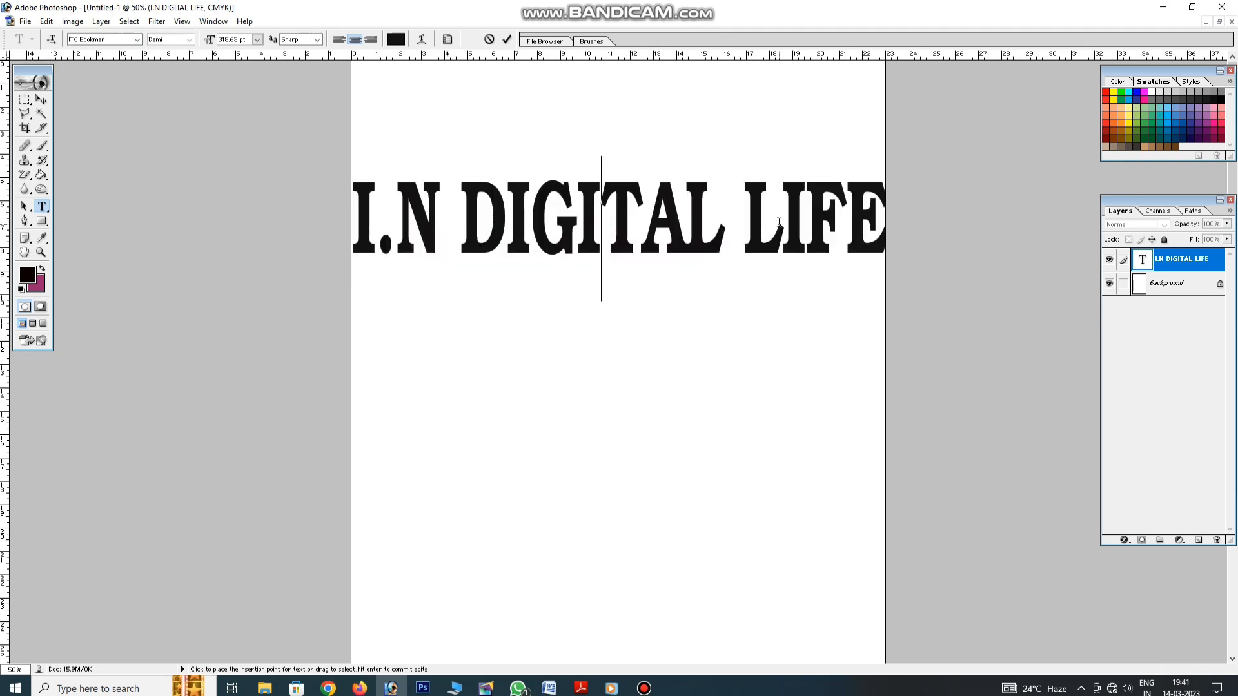
click(689, 245)
key(ctrl+a)
click(117, 38)
key(Down)
key(Down)
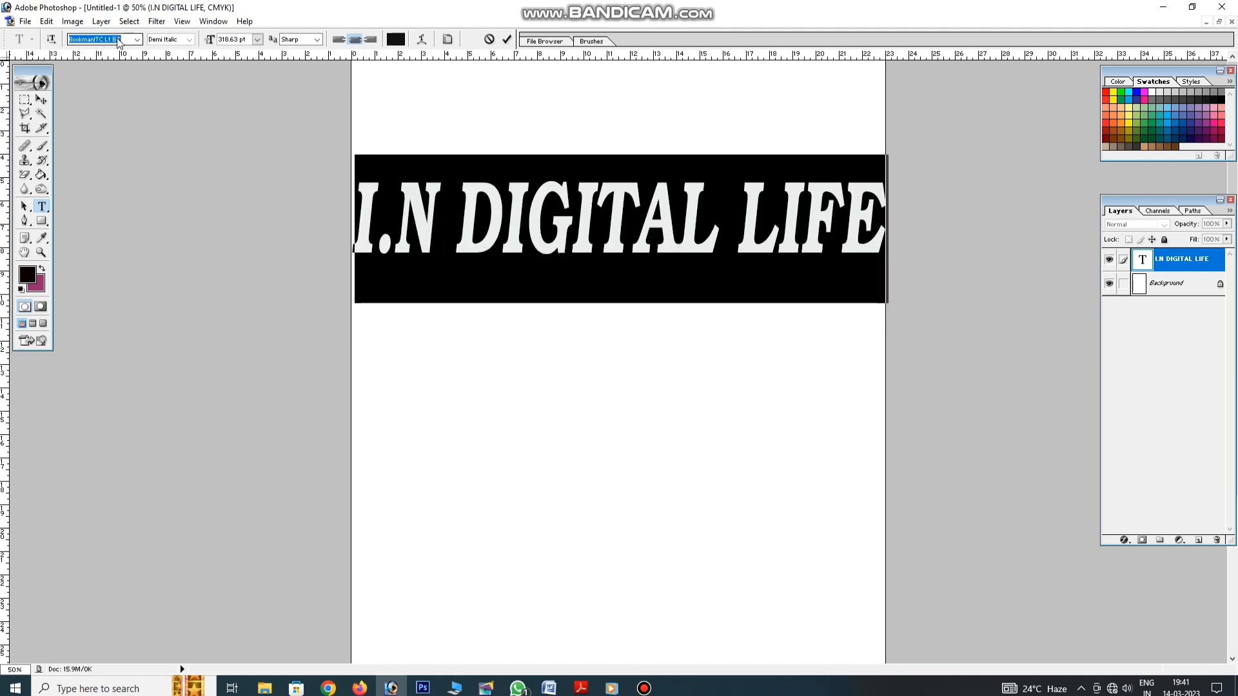
key(Down)
key(Down)
key(Down)
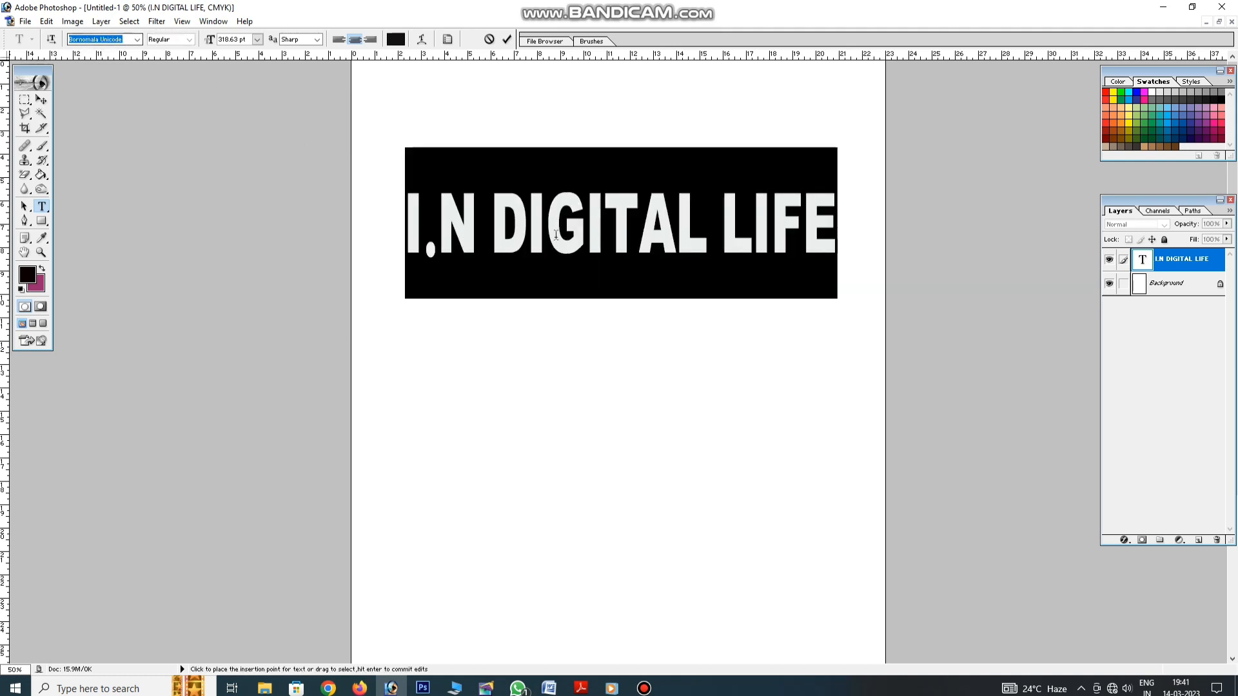
key(Down)
key(Down)
key(Down)
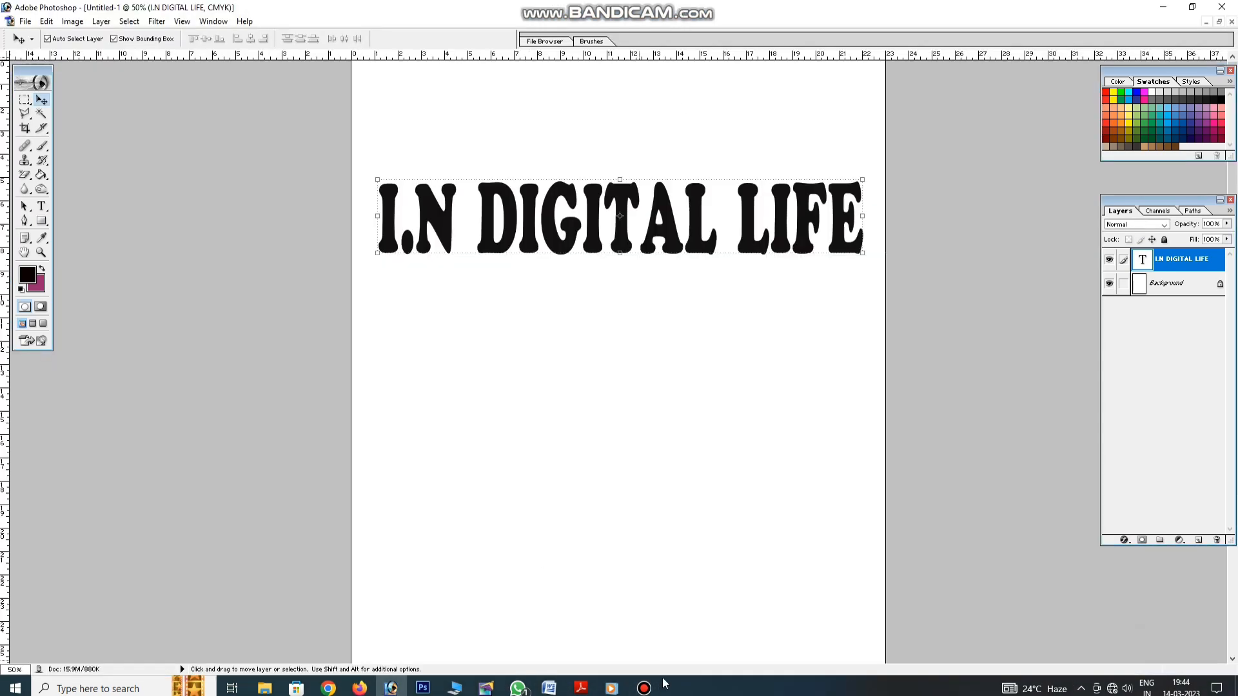
Draw an ellipse and move it up over the top of the page
click(644, 689)
click(794, 634)
click(42, 222)
drag(456, 375, 889, 561)
click(42, 99)
drag(541, 367, 513, 103)
Widen the ellipse past the page edges and place a vertical guide at the page centre
key(ctrl+minus)
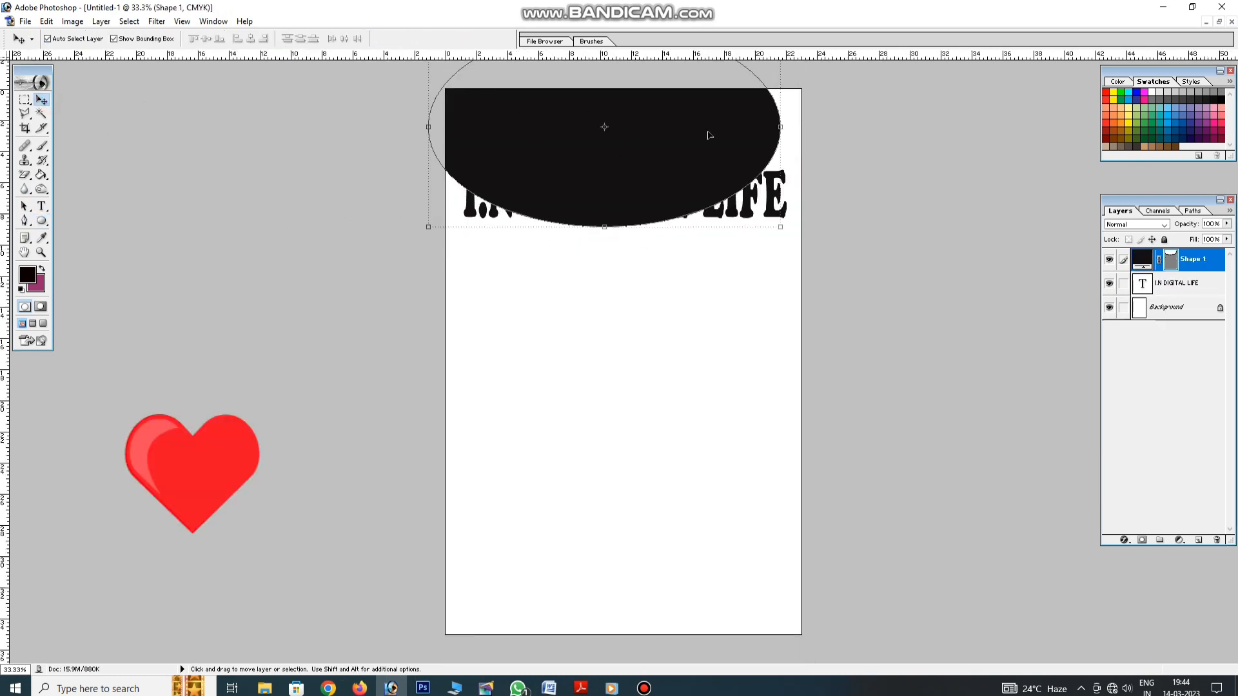
drag(787, 137, 837, 134)
key(Return)
click(680, 271)
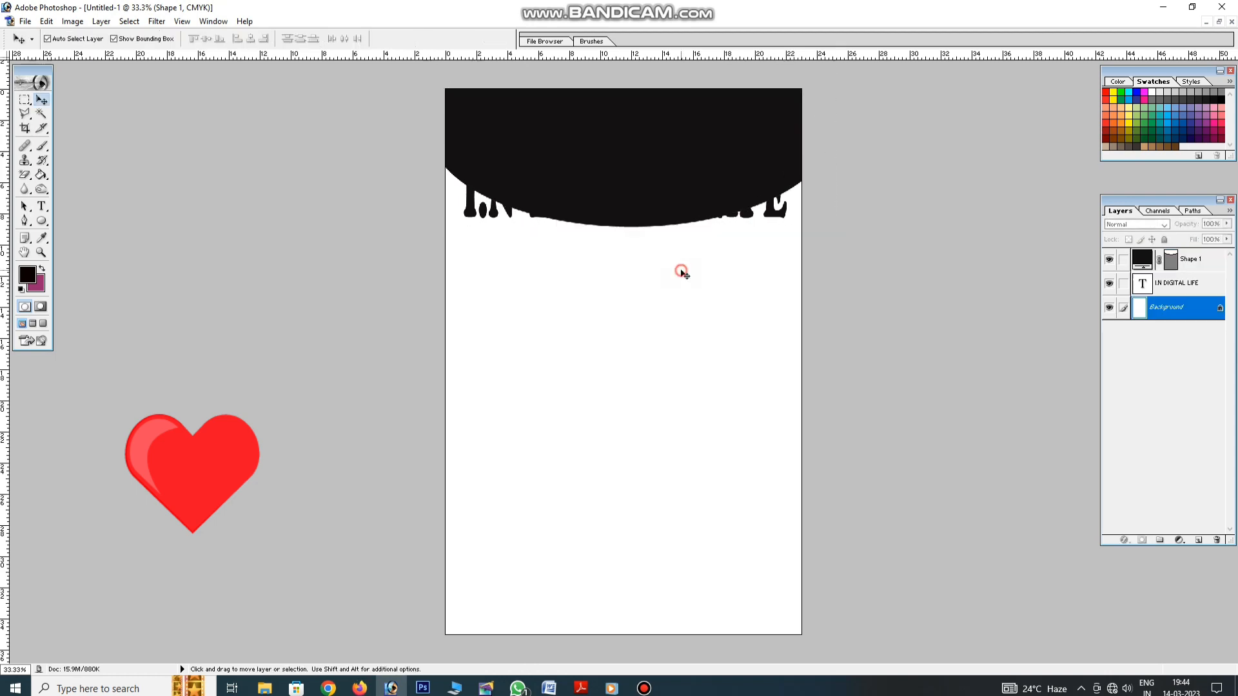
drag(7, 174, 624, 172)
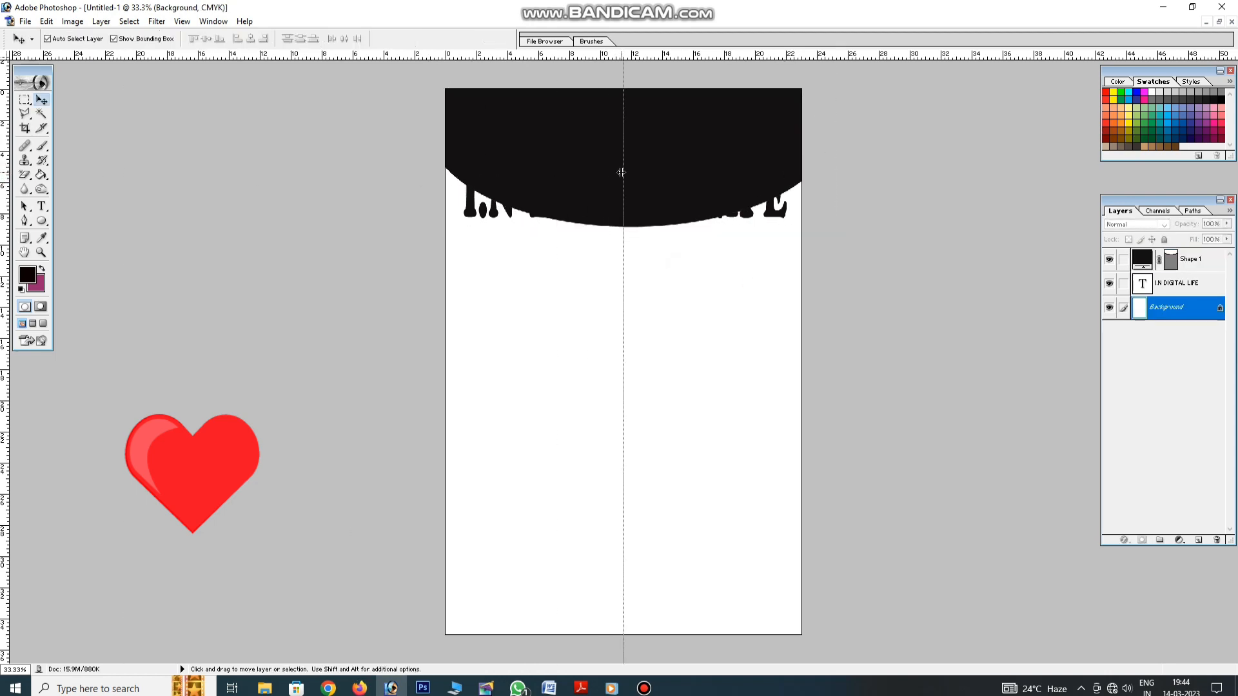
Stretch the ellipse further down the page
click(679, 184)
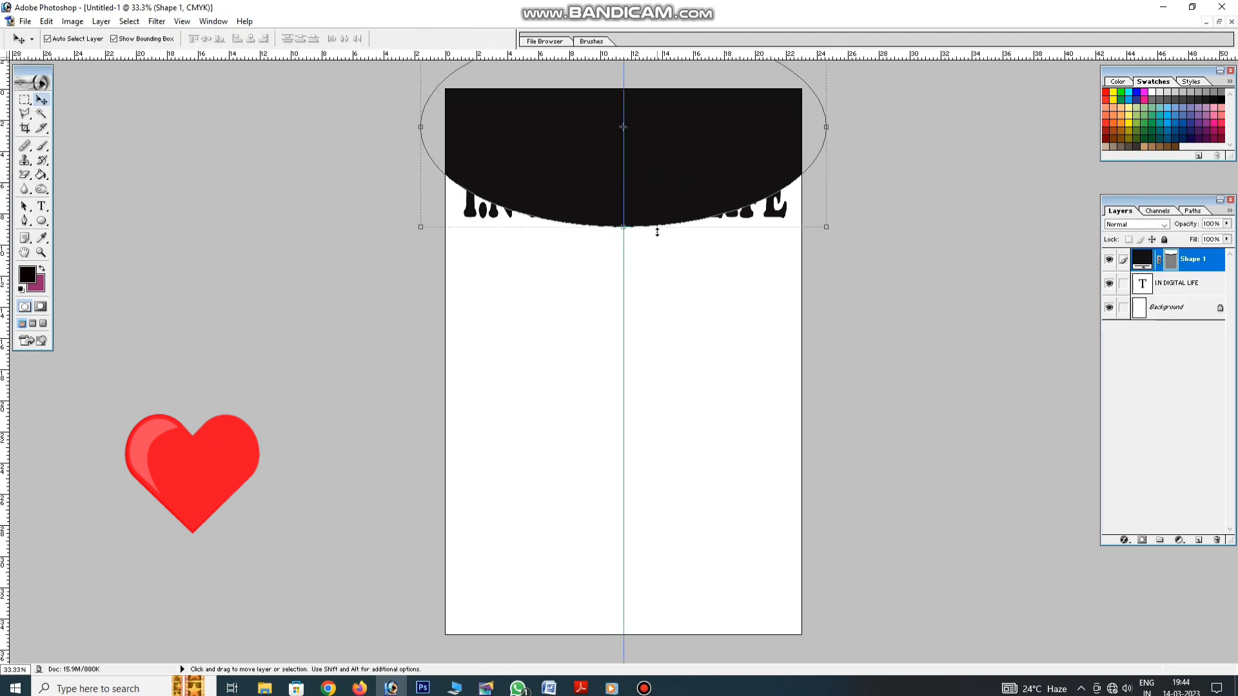
drag(657, 232, 657, 242)
key(Return)
click(669, 298)
Move the I.N DIGITAL LIFE title lower on the page
drag(775, 211, 755, 383)
click(744, 174)
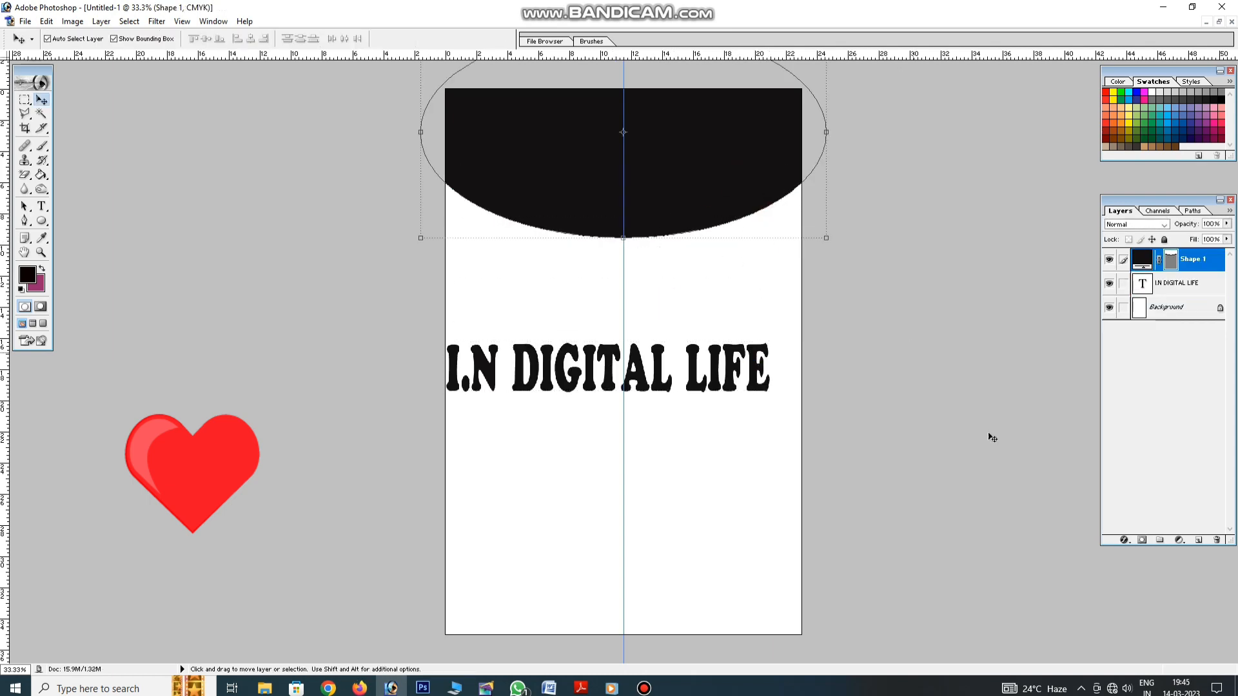
click(1125, 541)
Add a Gradient Overlay from dark red 790000 to bright red, right stop at 77%
click(1160, 505)
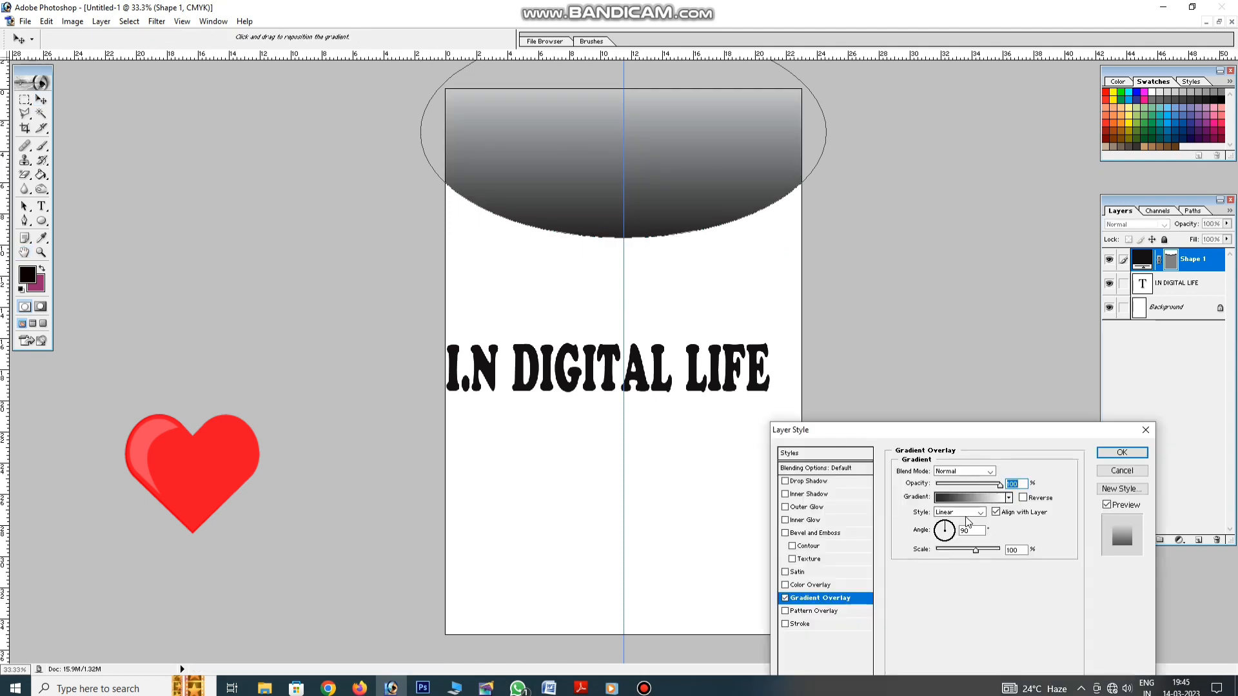
click(959, 509)
click(805, 558)
click(861, 613)
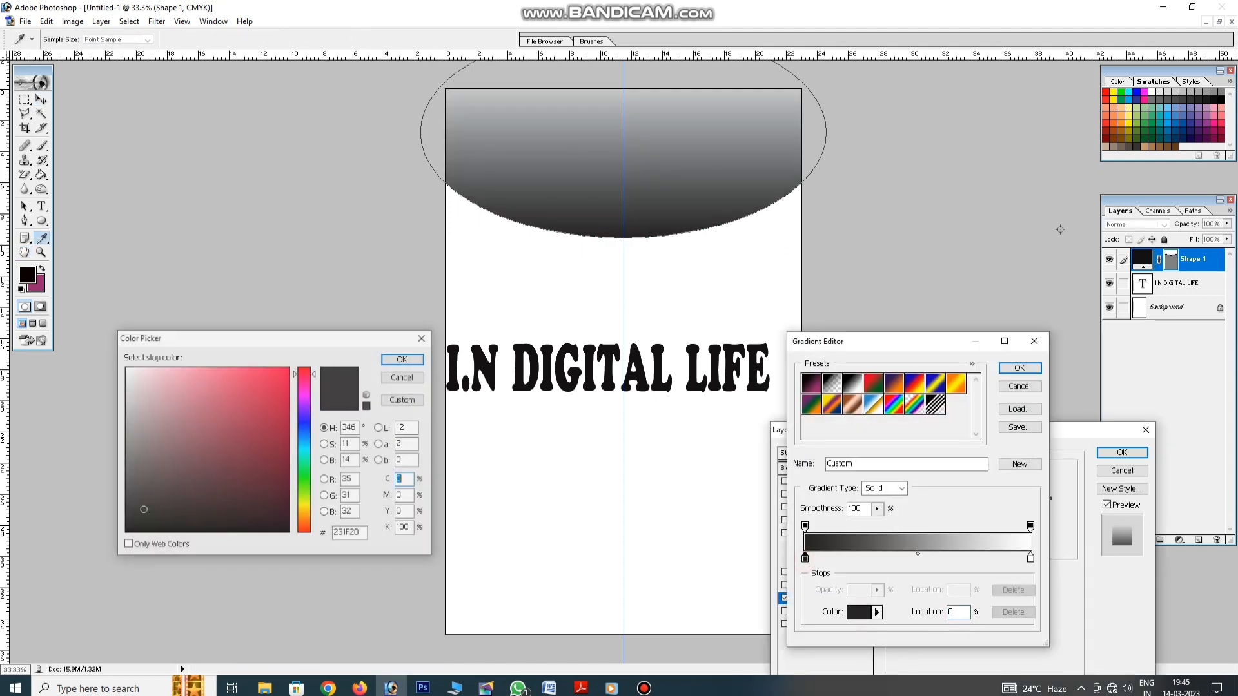
click(1106, 139)
key(Return)
click(1030, 558)
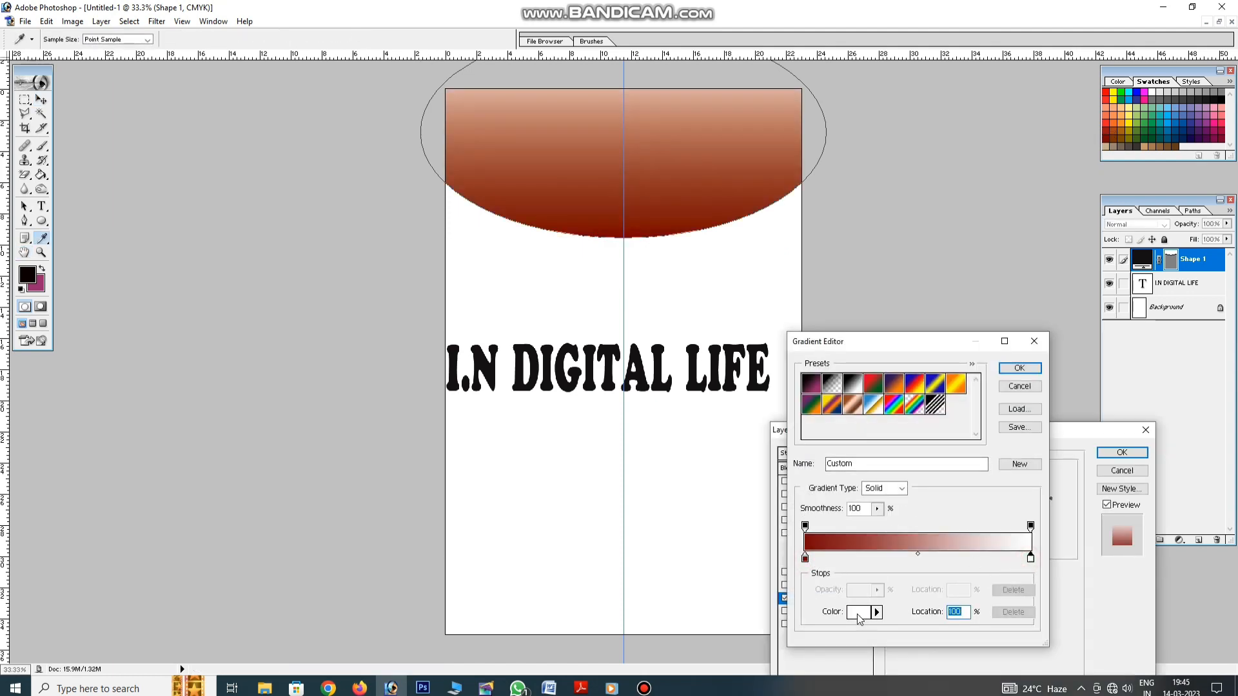
click(861, 613)
click(1109, 99)
key(Return)
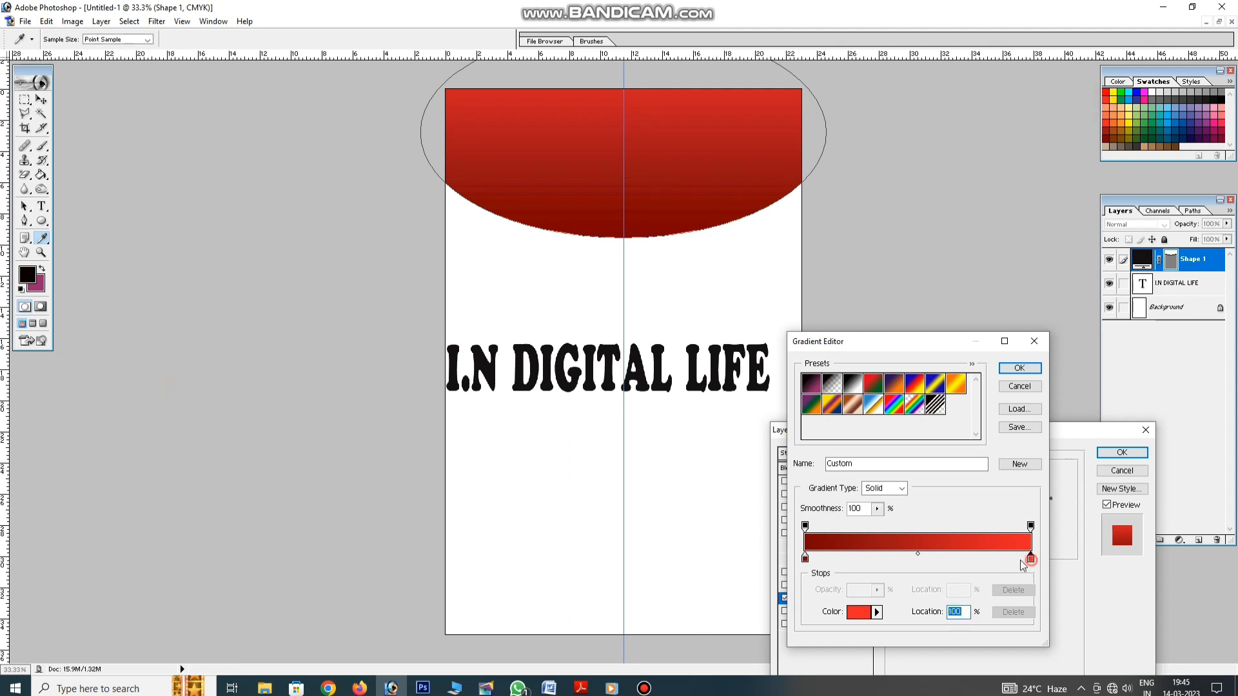
drag(1021, 562, 981, 560)
key(Return)
key(Return)
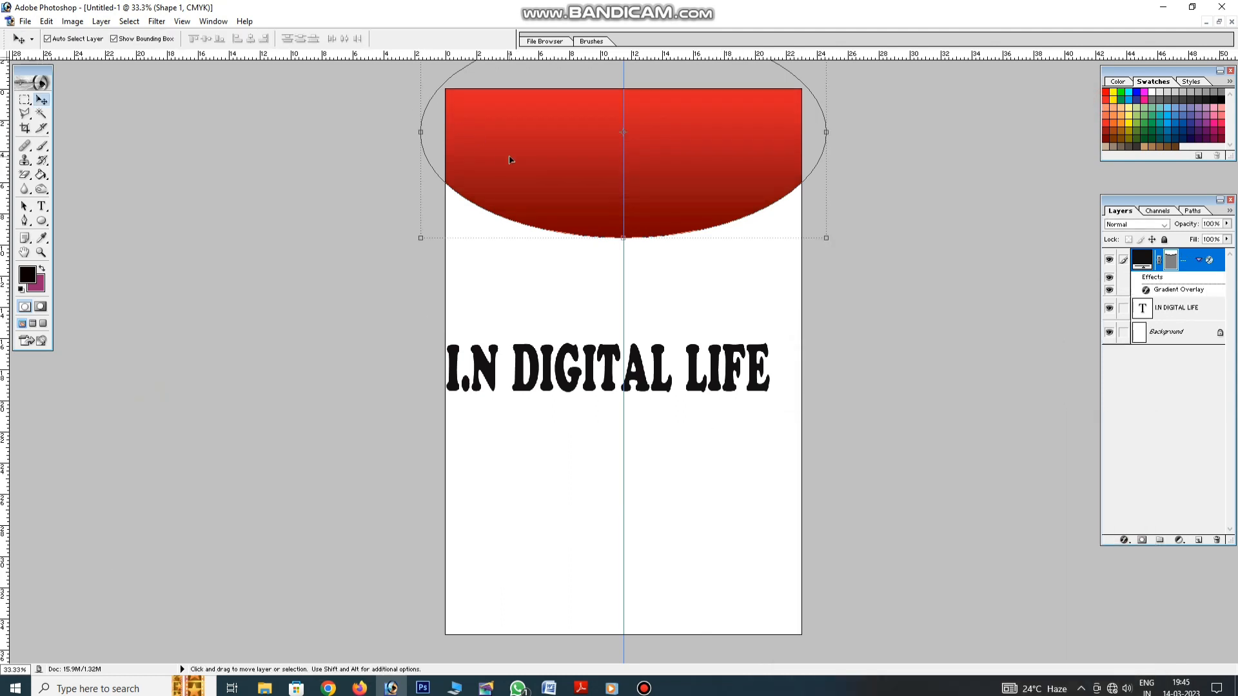
Alt-drag to duplicate the red ellipse and select the lower copy
alt+drag(527, 184, 531, 173)
click(514, 283)
click(557, 230)
click(1125, 540)
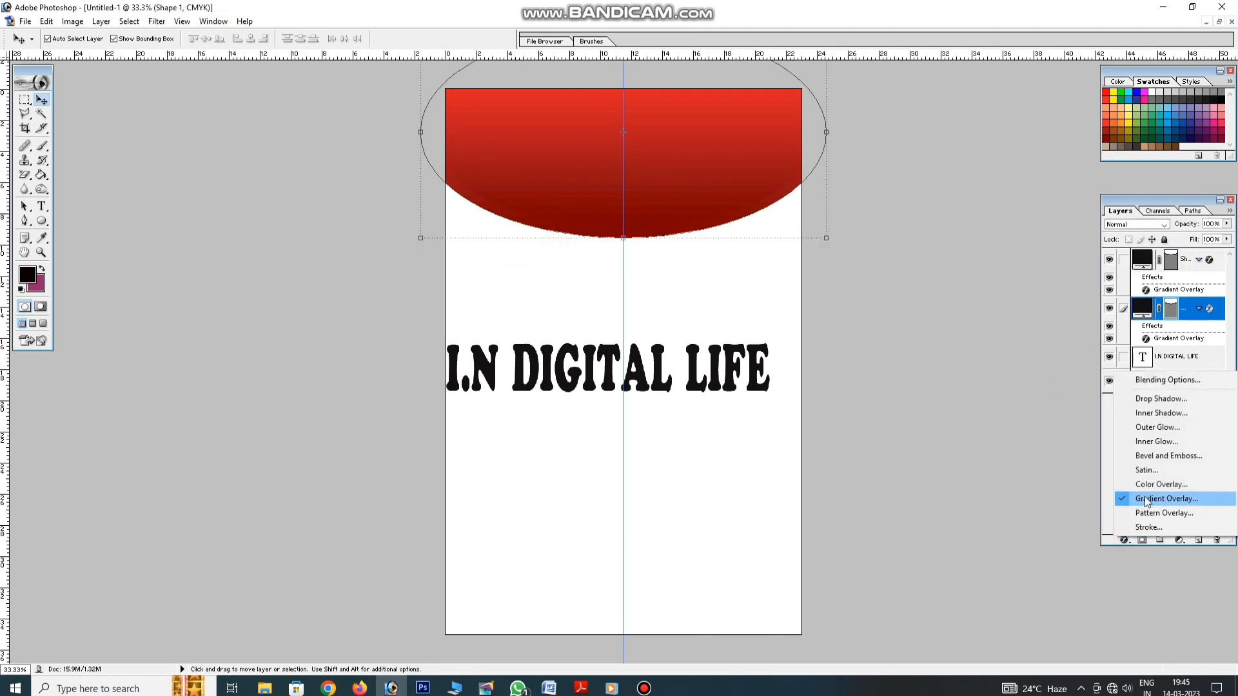
Give the lower ellipse copy an orange Color Overlay
click(1145, 498)
click(791, 586)
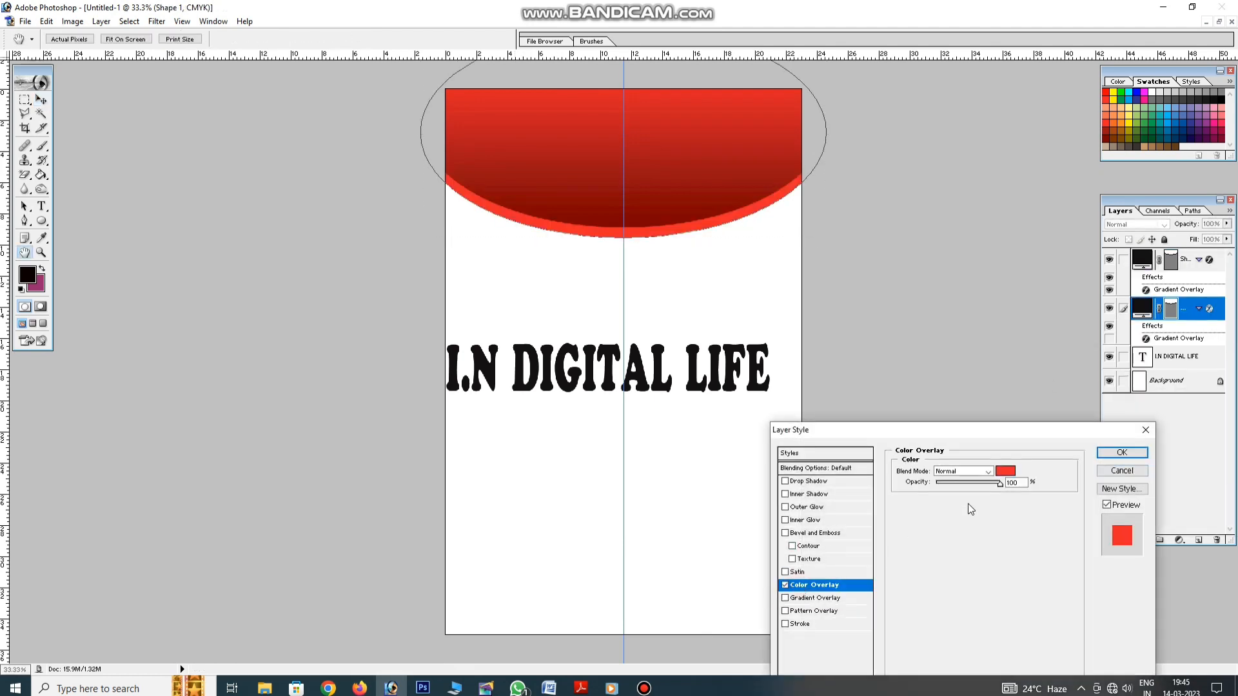
click(1005, 471)
click(1122, 118)
key(Return)
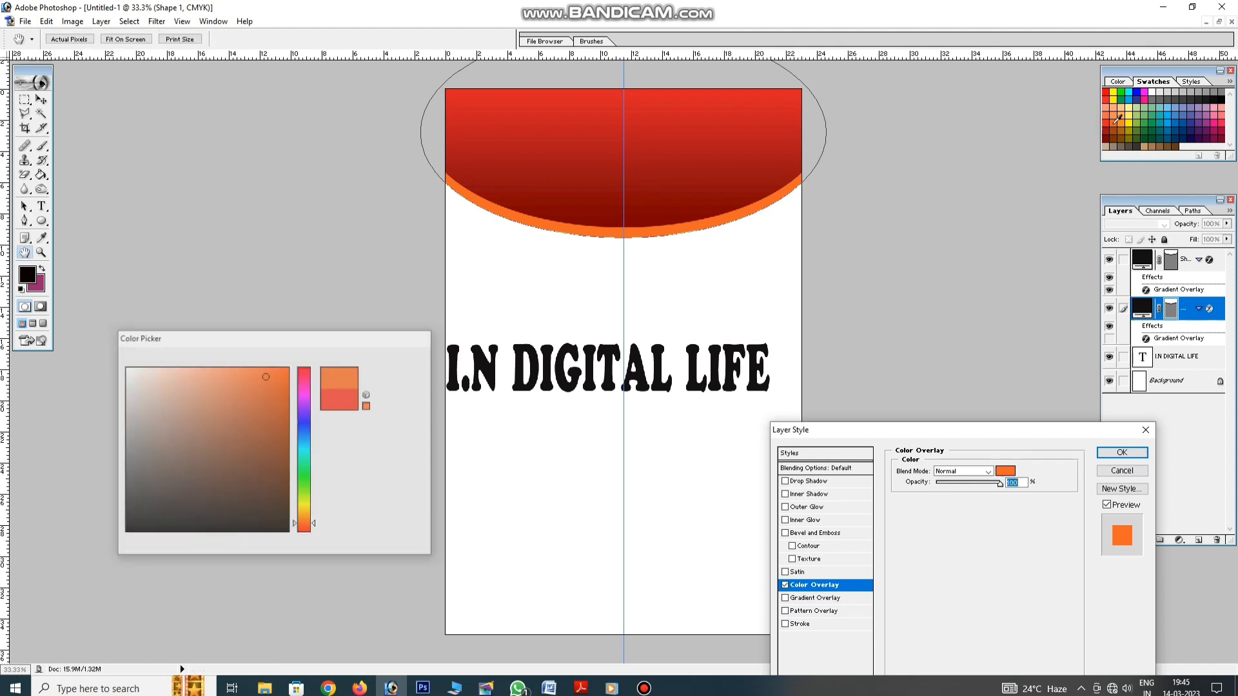
key(Return)
Duplicate the orange ellipse slightly upward and give the copy a blue Color Overlay
alt+drag(642, 235, 642, 231)
click(652, 290)
click(659, 230)
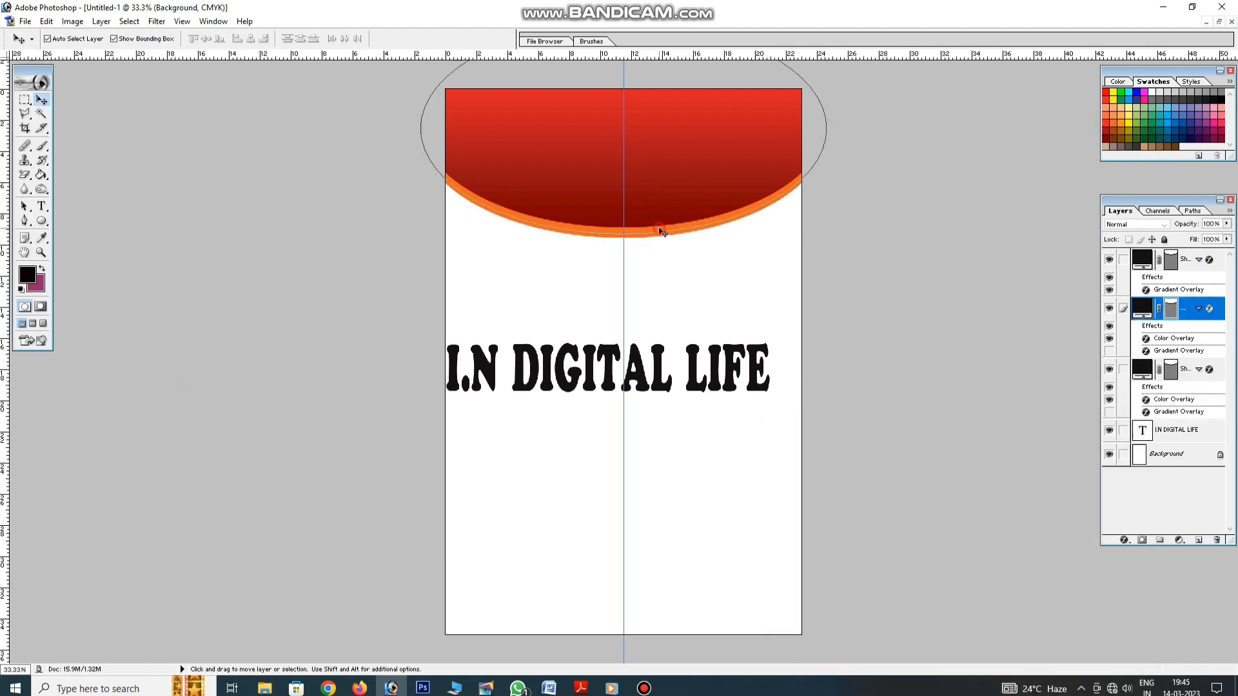
click(1124, 540)
click(1150, 482)
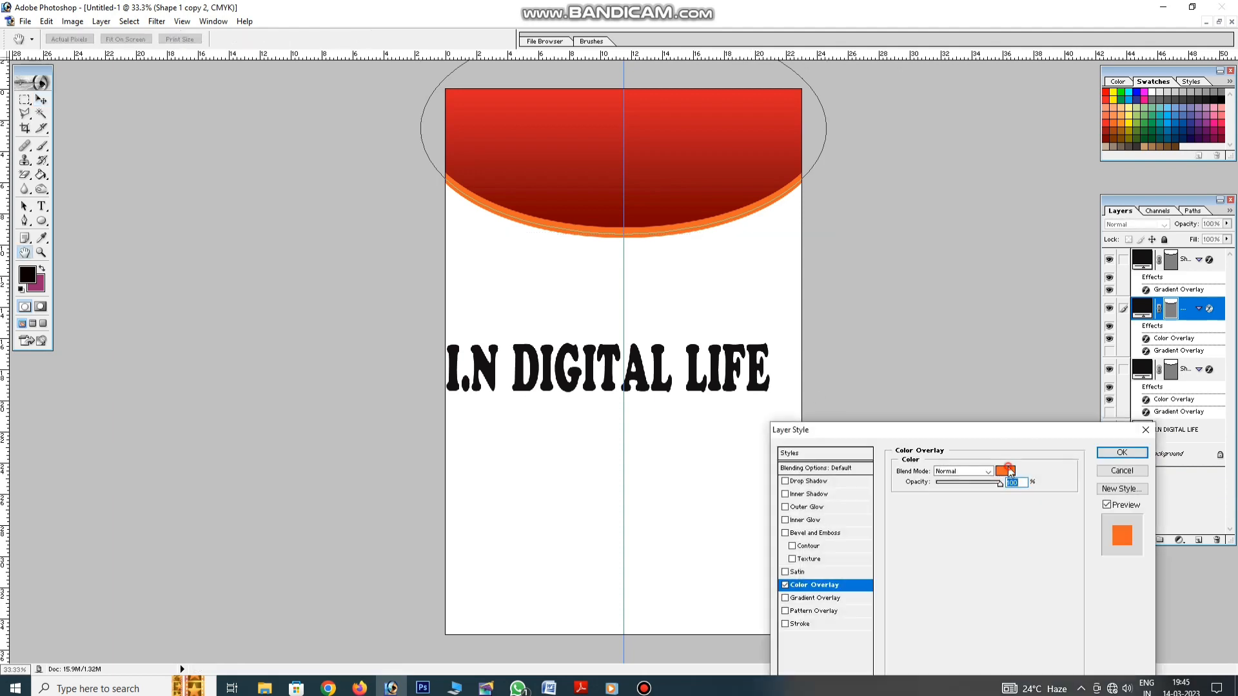
click(1006, 472)
click(1132, 97)
key(Return)
Distort the blue band to raise its left end and thicken its right side
key(Return)
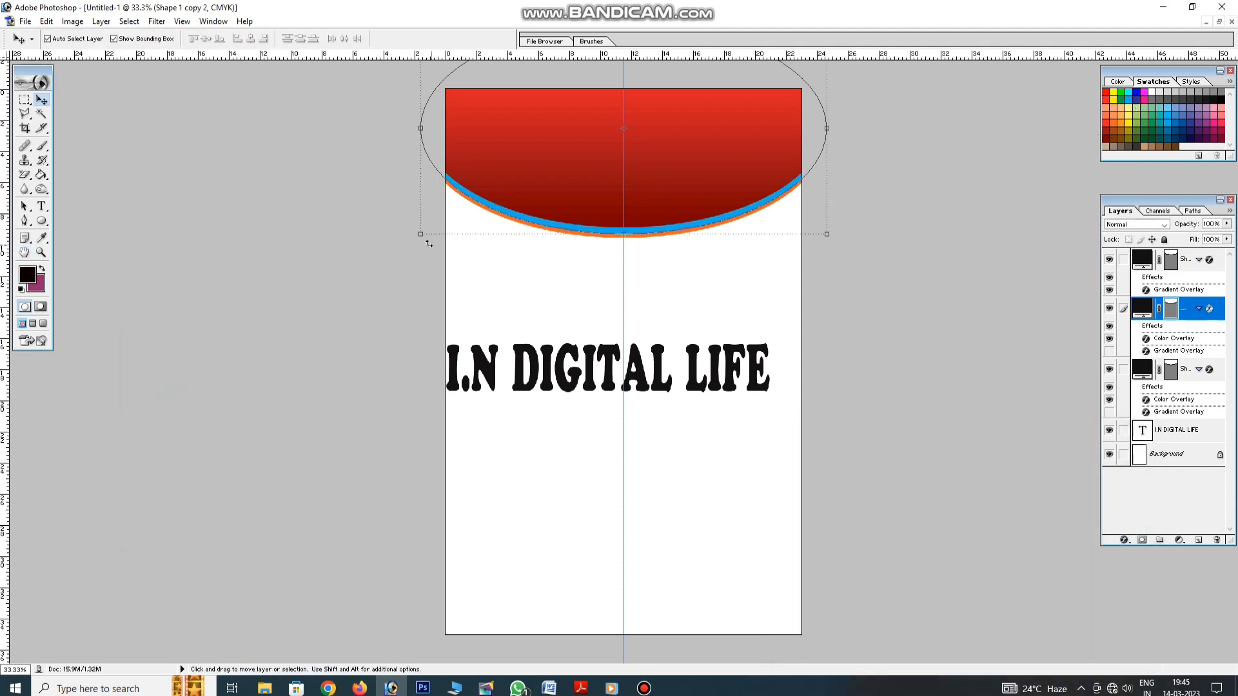
ctrl+drag(421, 235, 421, 226)
ctrl+drag(827, 235, 829, 246)
key(Return)
click(527, 231)
Pull the orange band's lower corner down to thicken it
click(515, 220)
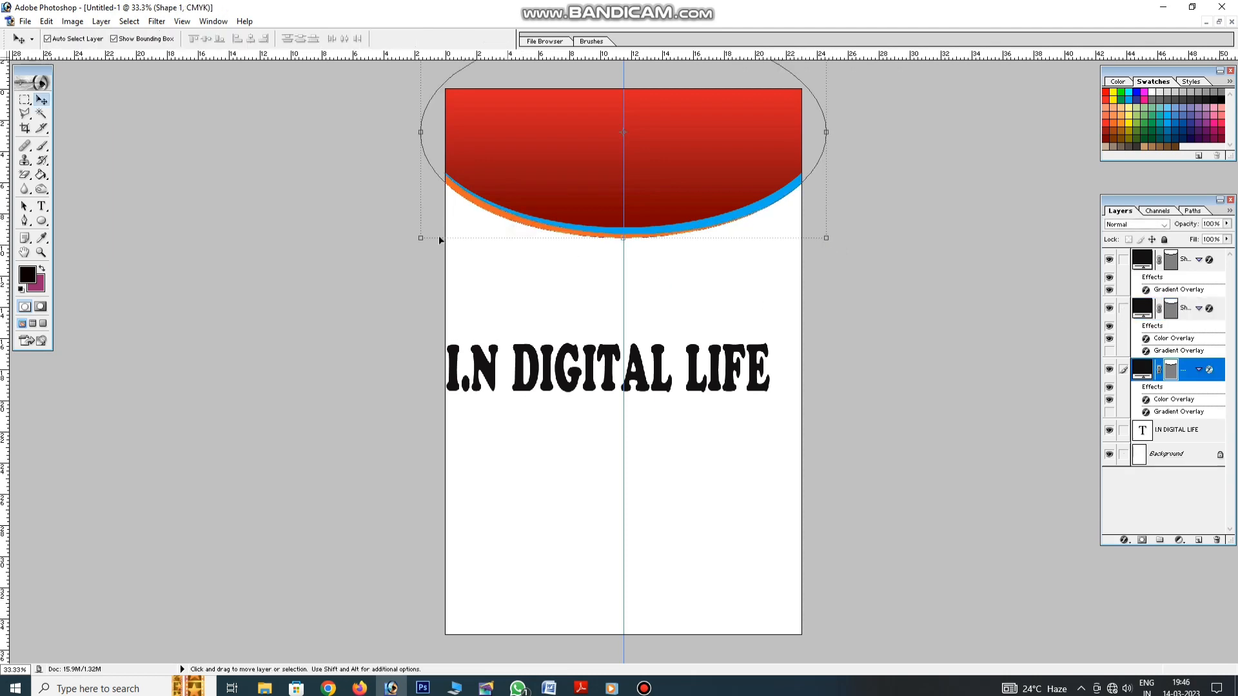
ctrl+drag(419, 238, 419, 243)
key(Return)
click(687, 235)
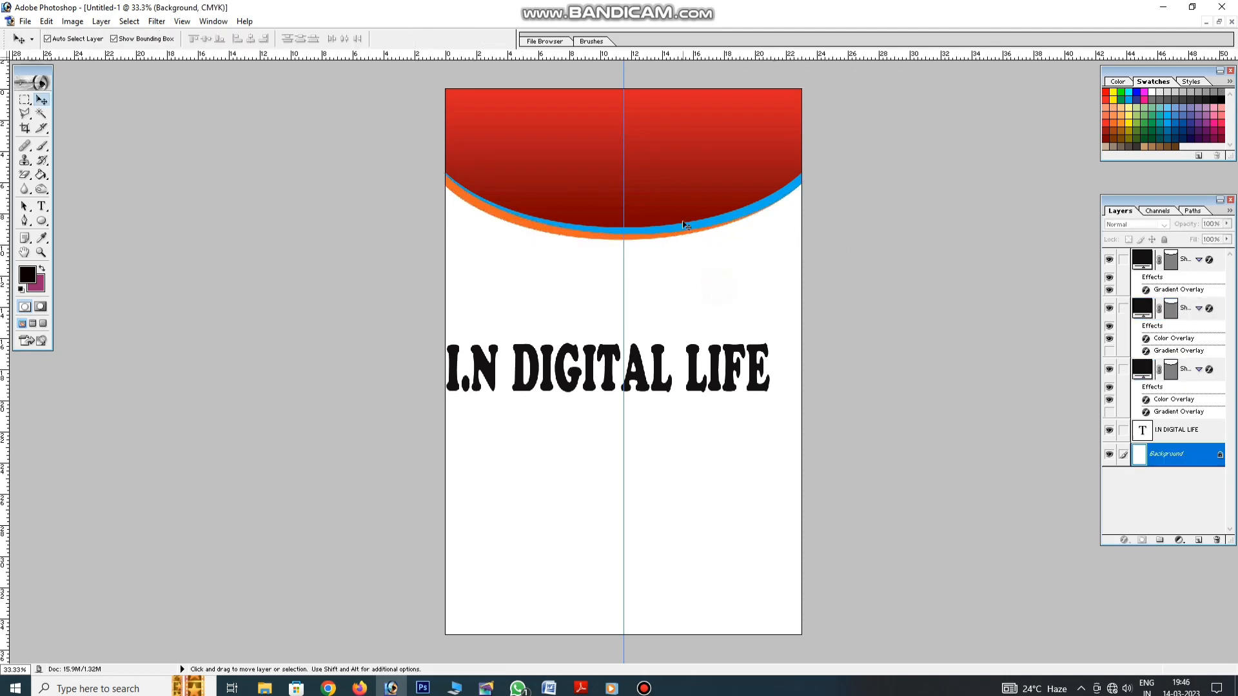
click(688, 225)
Move the title up onto the banner and bring its layer to the top
click(691, 308)
drag(698, 359, 710, 134)
key(ctrl+shift+bracketright)
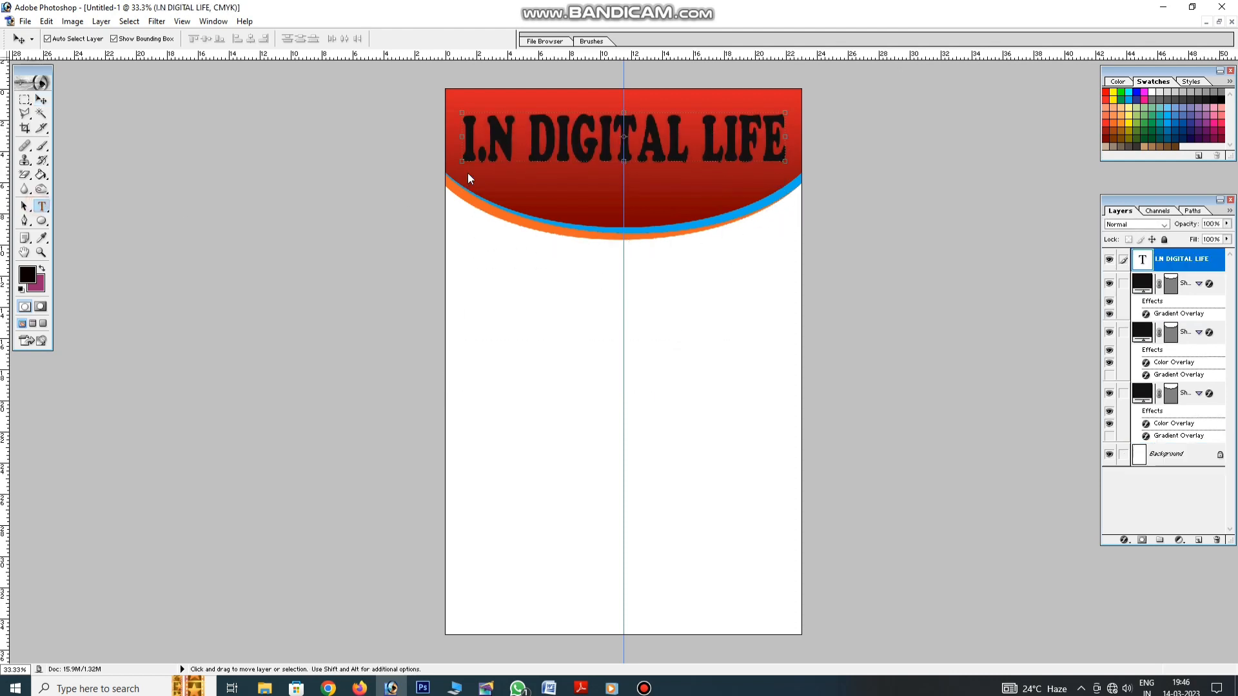
Change the title text colour to white
key(t)
click(508, 149)
key(ctrl+a)
click(395, 42)
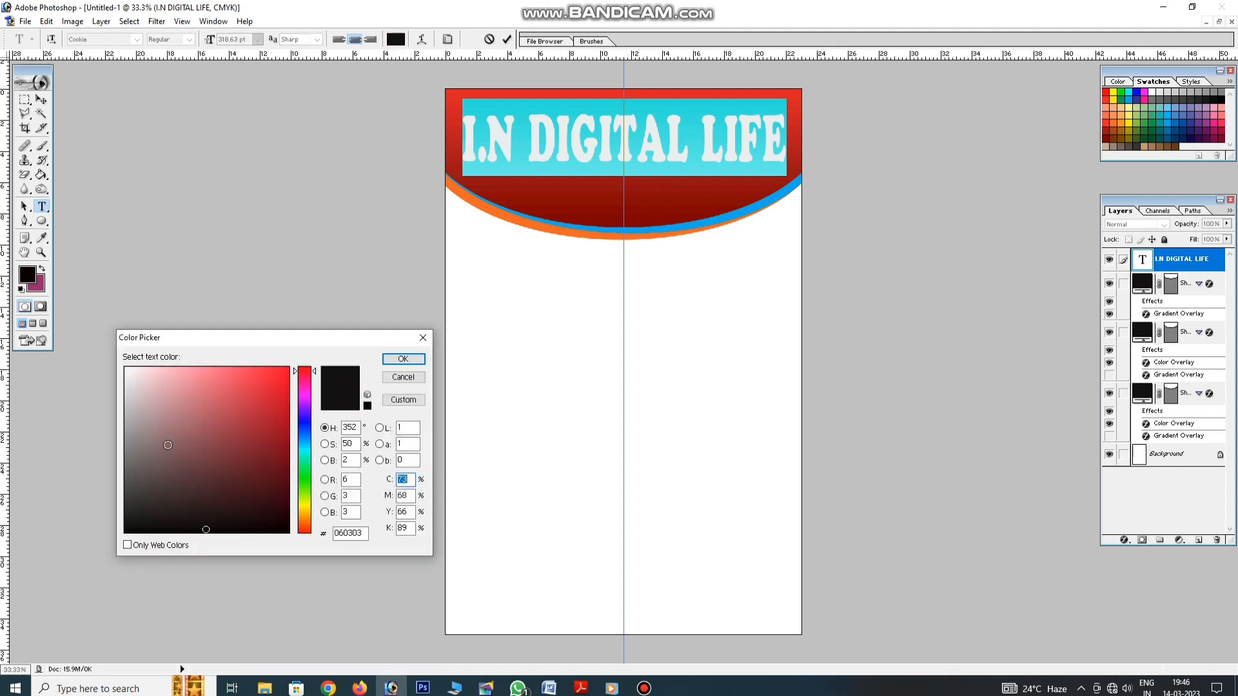
click(123, 366)
click(409, 359)
Free-transform the title slightly larger
click(39, 100)
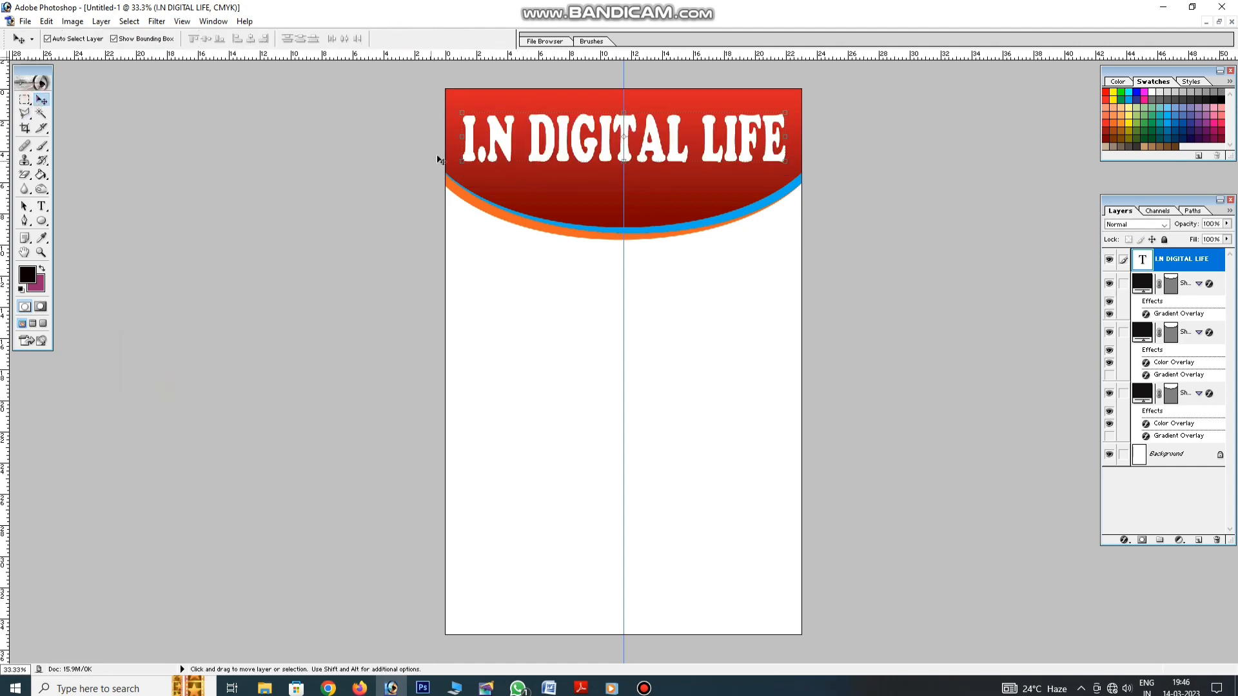
drag(461, 113, 453, 105)
drag(655, 125, 659, 124)
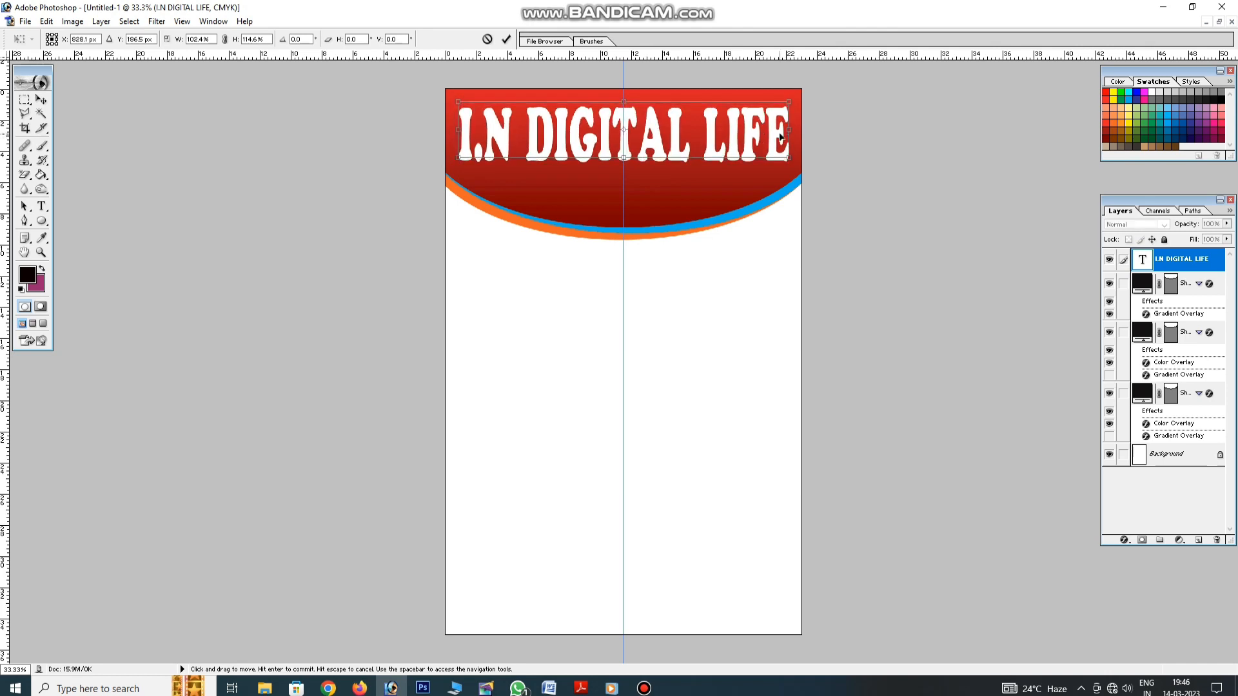
key(Return)
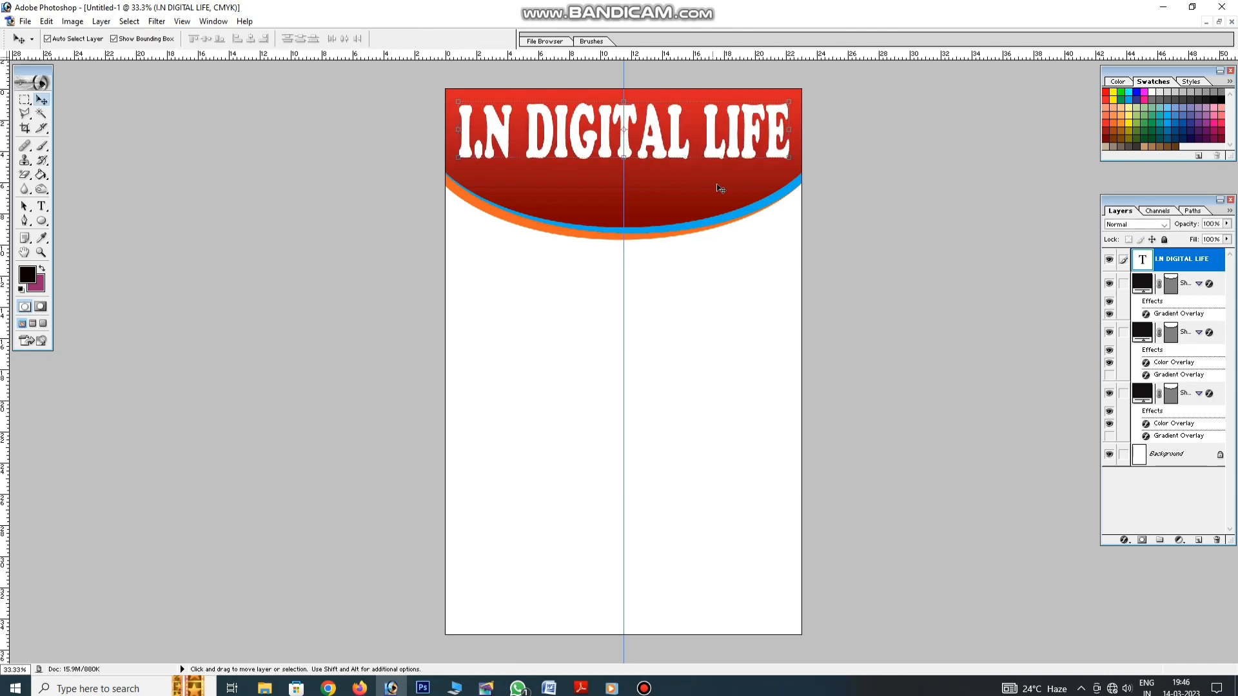
Reselect the title layer and add a Drop Shadow layer style
click(727, 278)
click(672, 155)
click(677, 155)
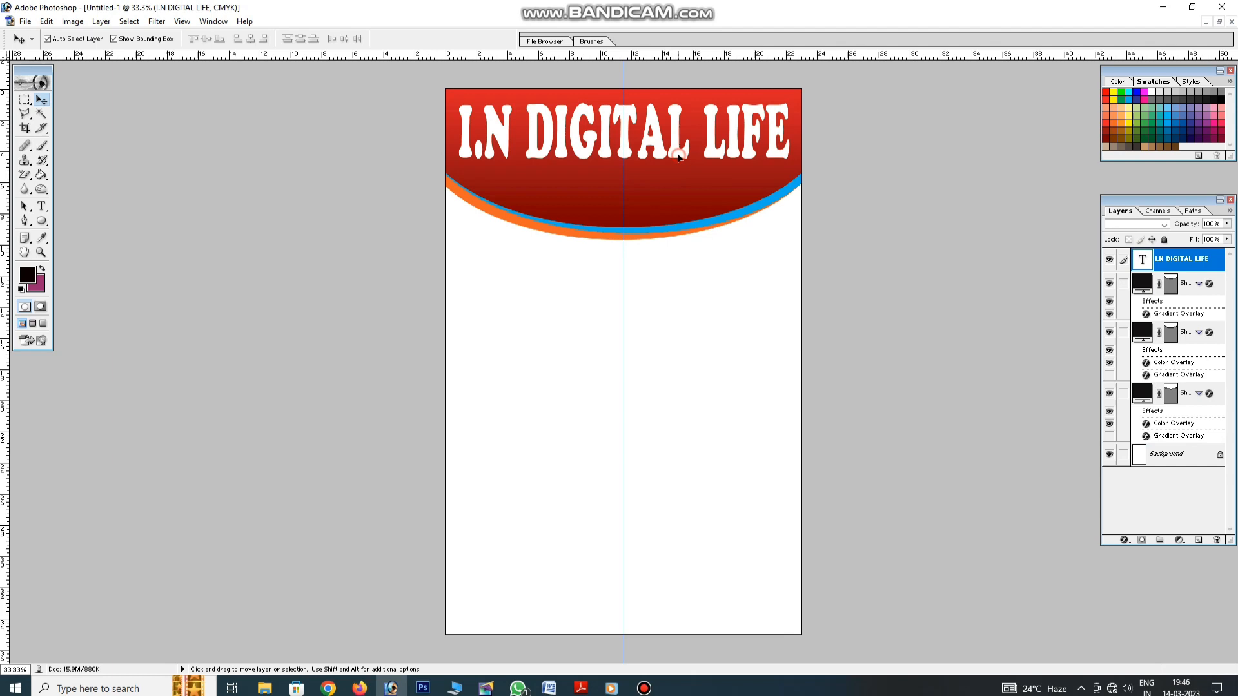
click(1124, 540)
click(1154, 406)
Set a black drop shadow with distance 20 and spread 19, then stretch the title taller
click(1005, 471)
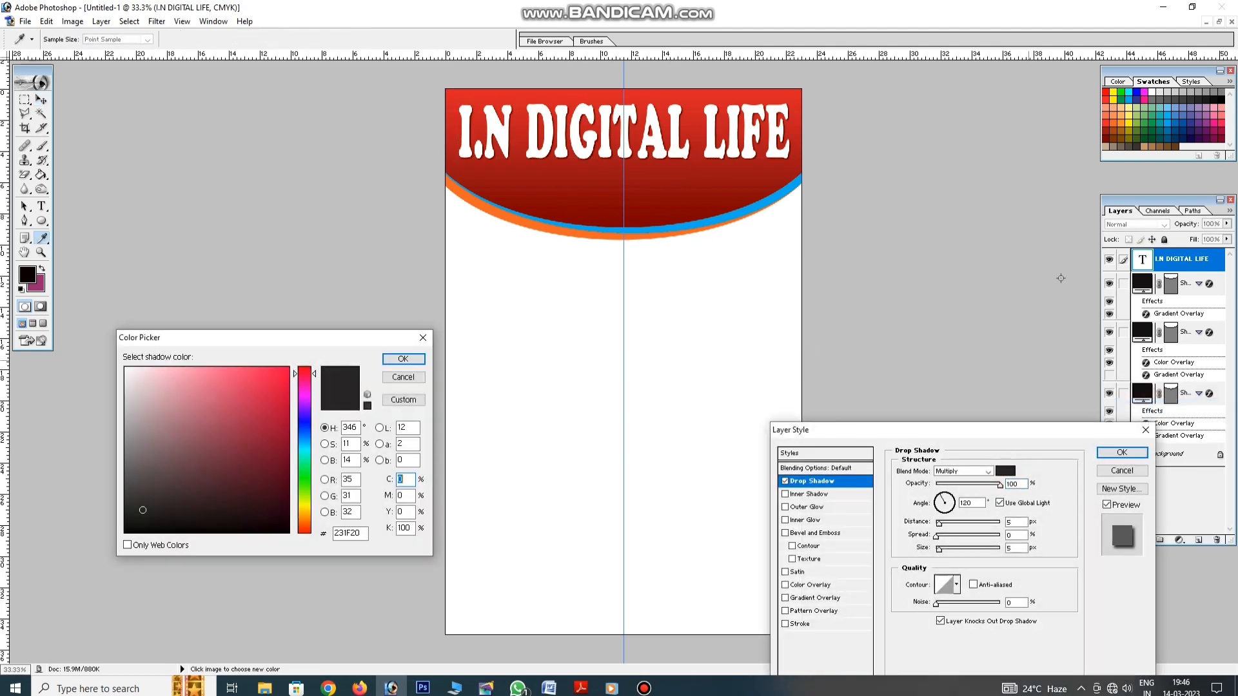
click(1221, 100)
key(Return)
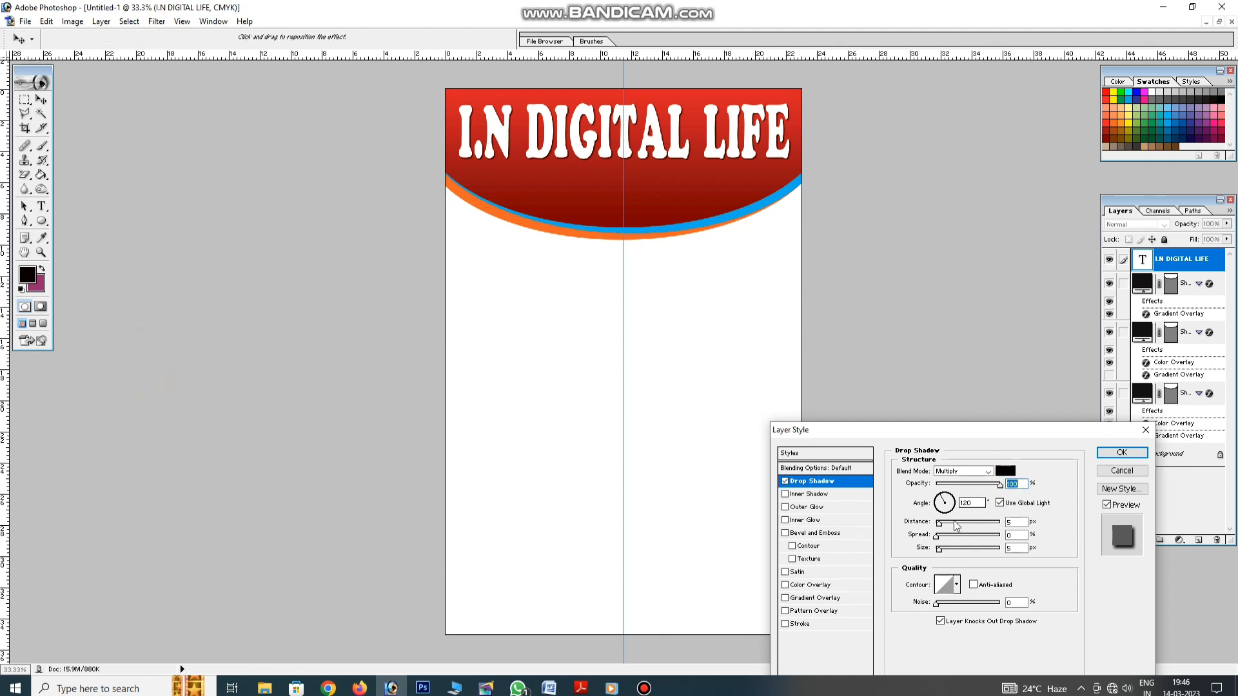
drag(939, 523, 953, 542)
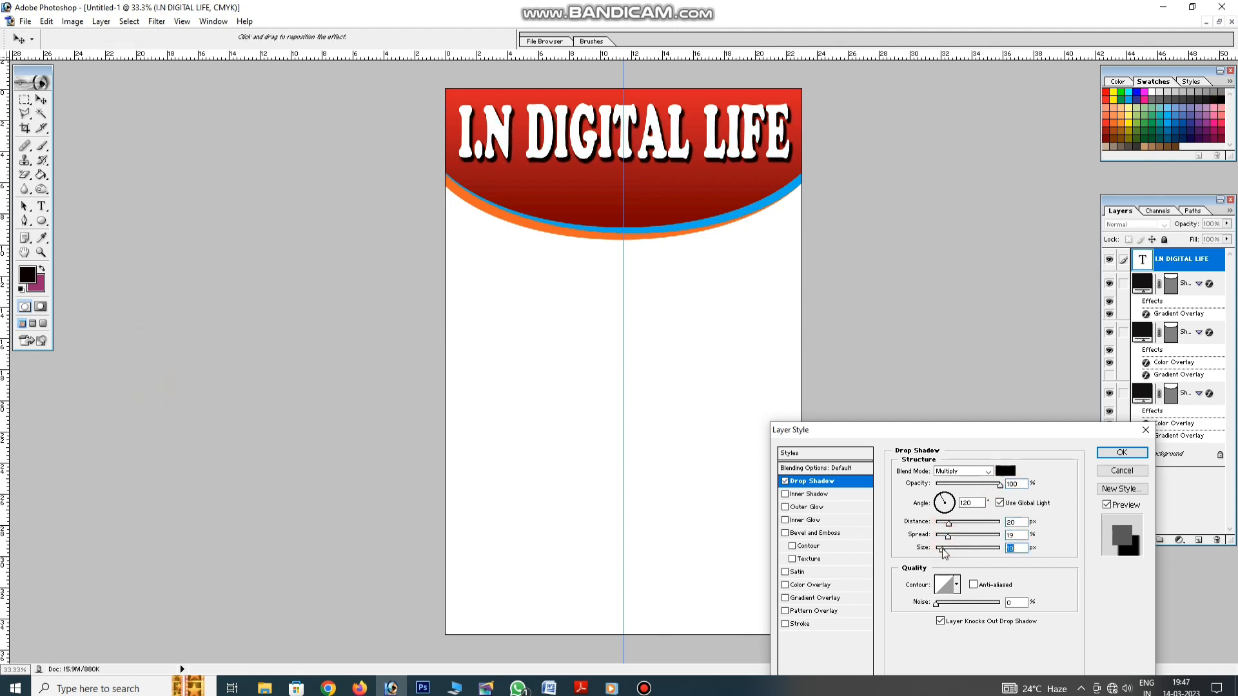
key(Return)
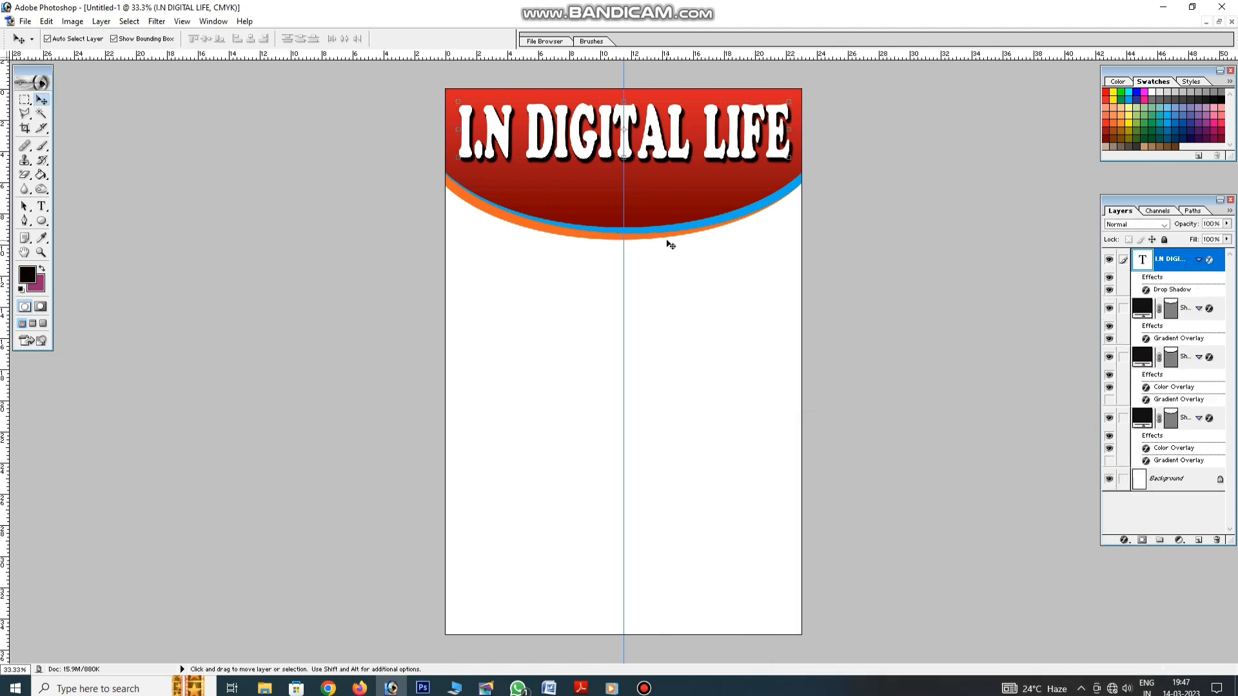
drag(667, 163, 666, 172)
Type the 'Prop.-' line with the owner's name below the banner and shrink it to fit
key(Return)
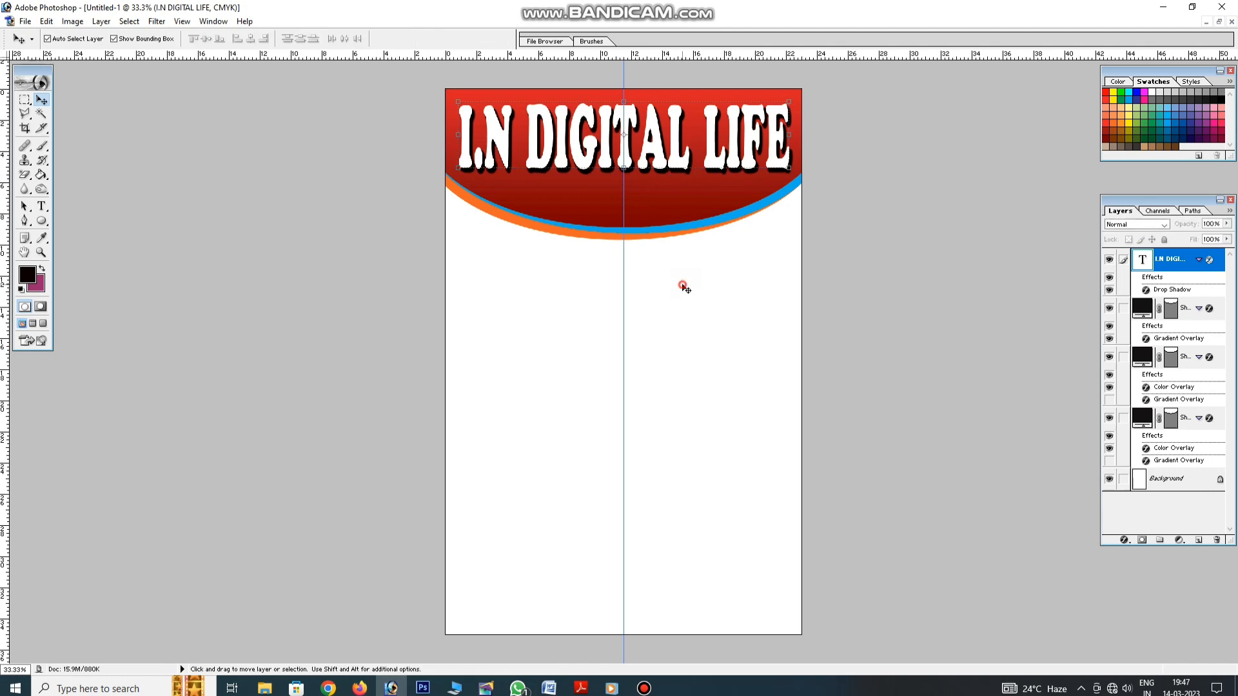
click(682, 284)
click(509, 354)
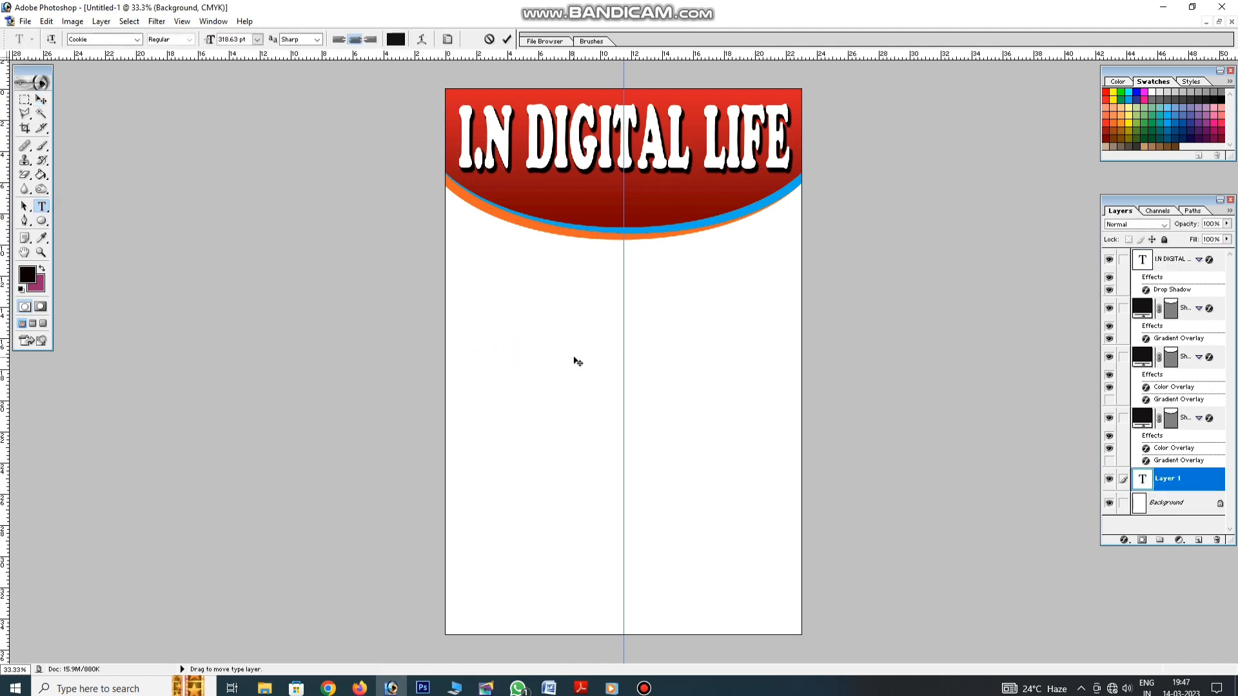
text(Prop)
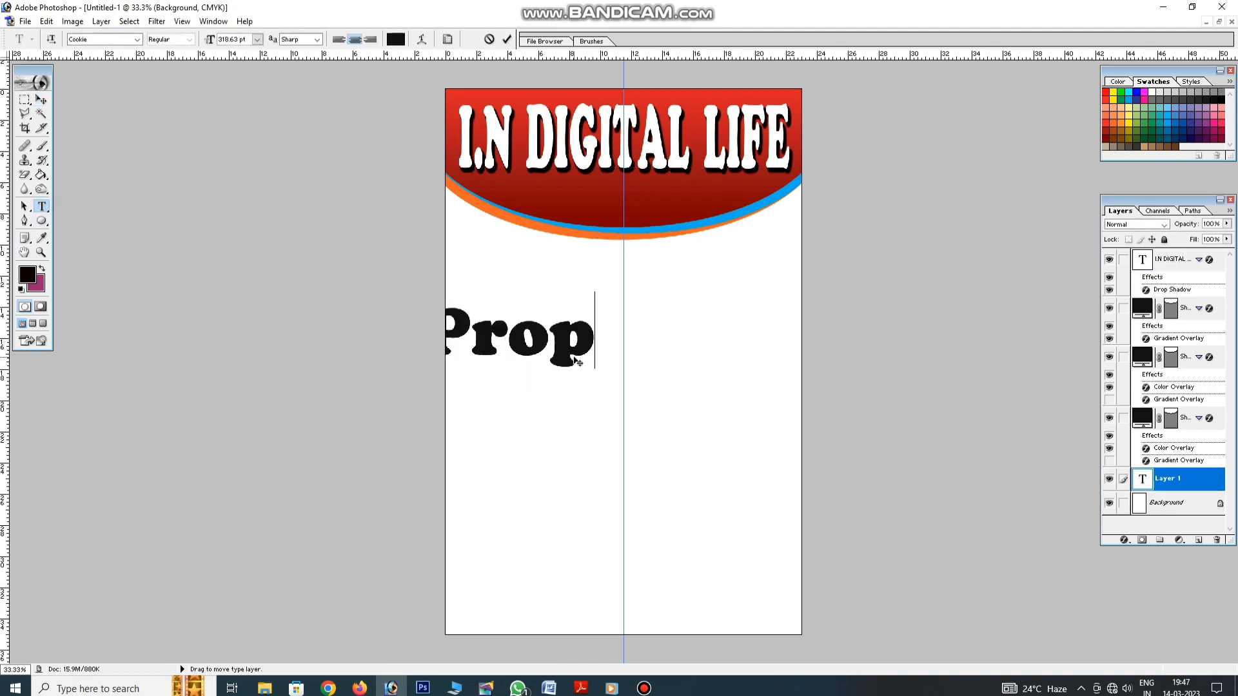
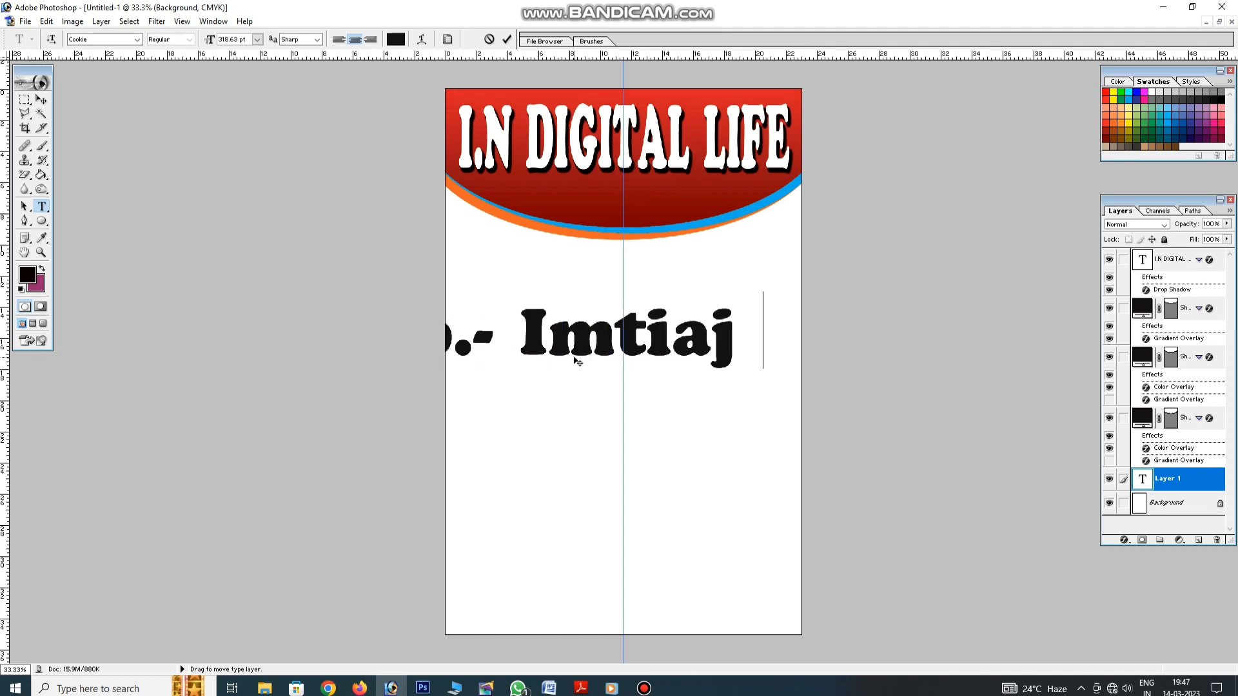
key(ctrl+Return)
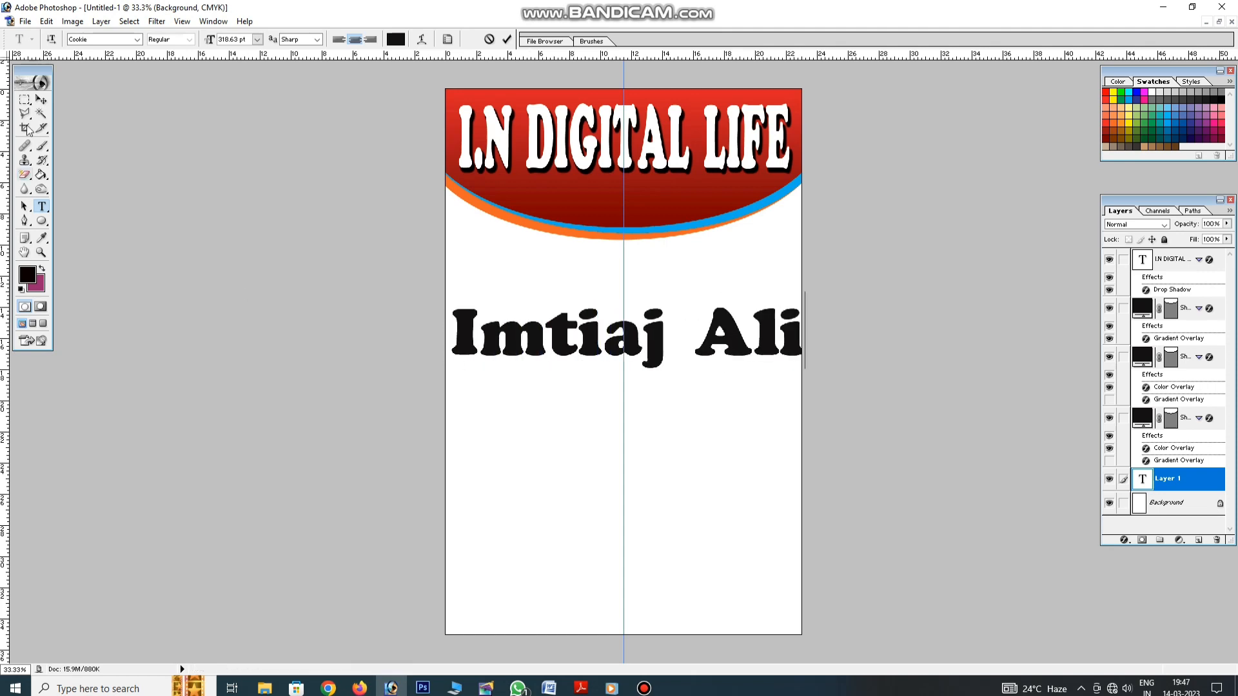
key(v)
drag(213, 307, 512, 329)
Change the proprietor line's font to Monotype Corsiva
key(Return)
click(41, 206)
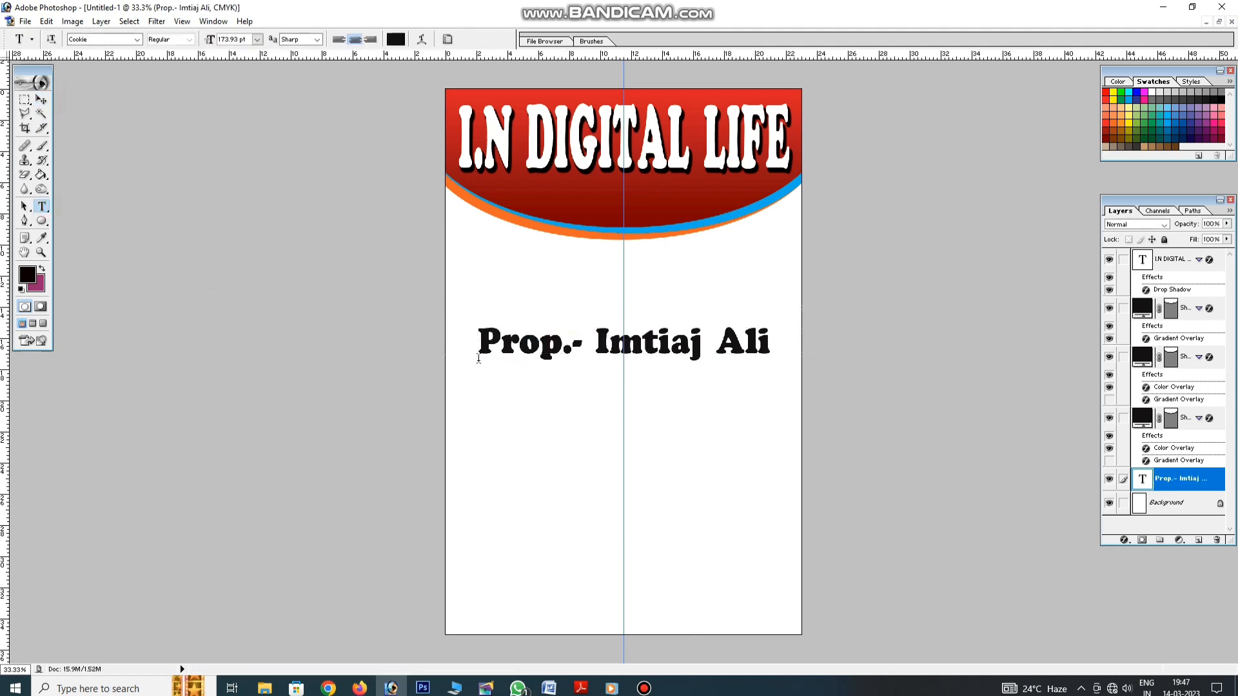
triple_click(500, 341)
click(112, 41)
key(Down)
key(Down)
key(Down)
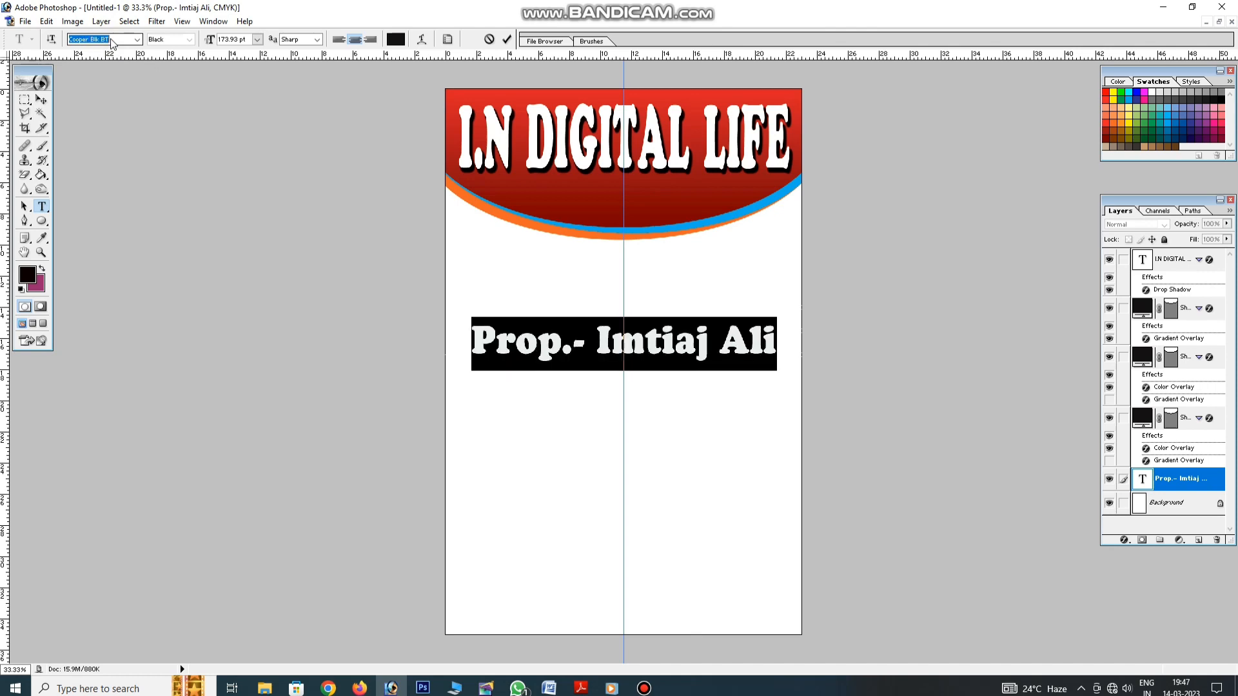
key(Down)
key(Down)
key(Down)
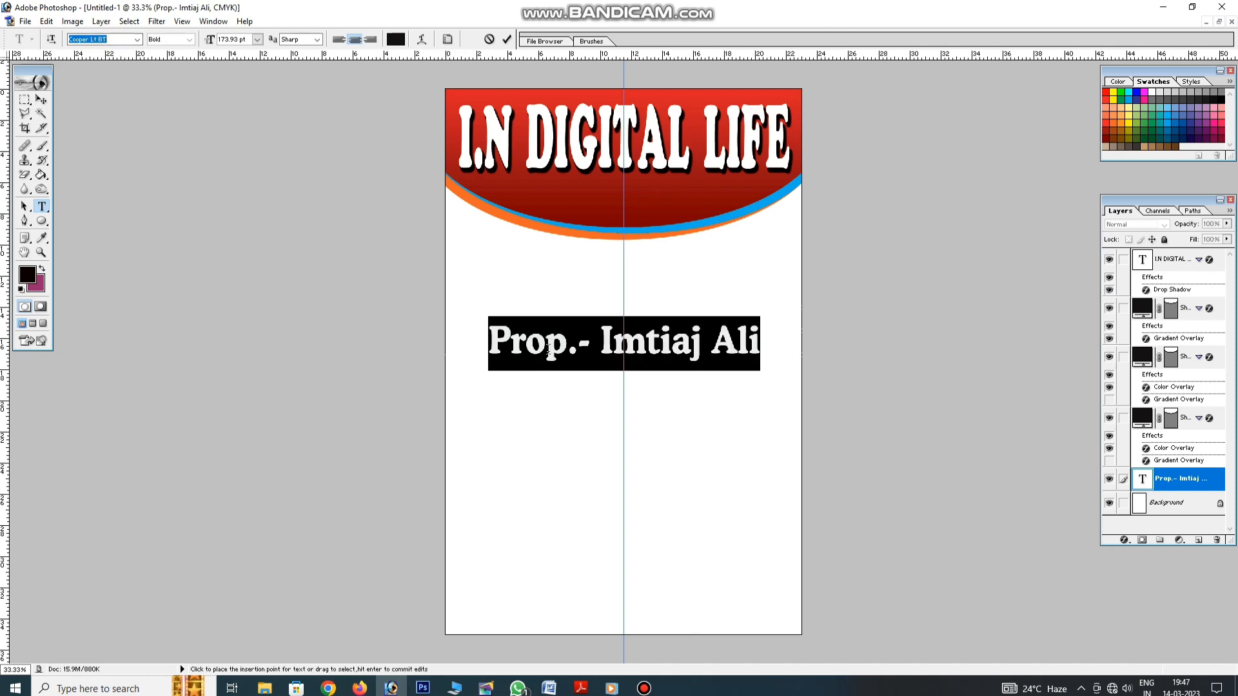
key(Down)
key(Down)
key(Down)
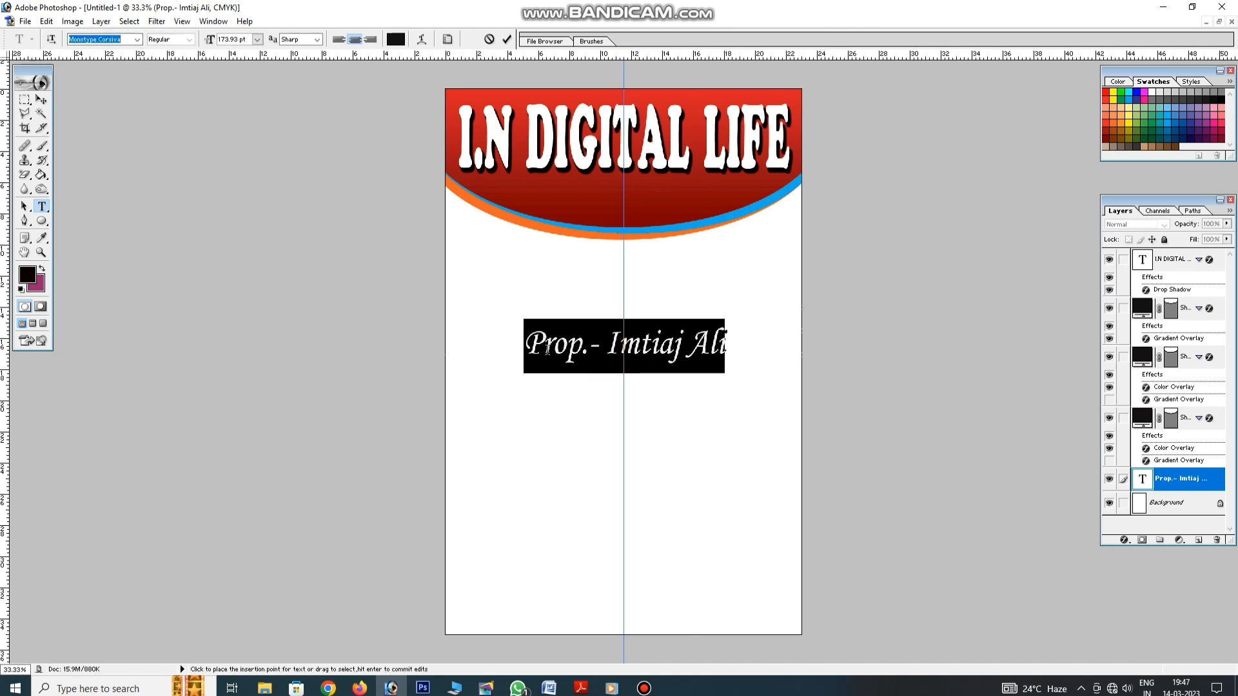
key(ctrl+Return)
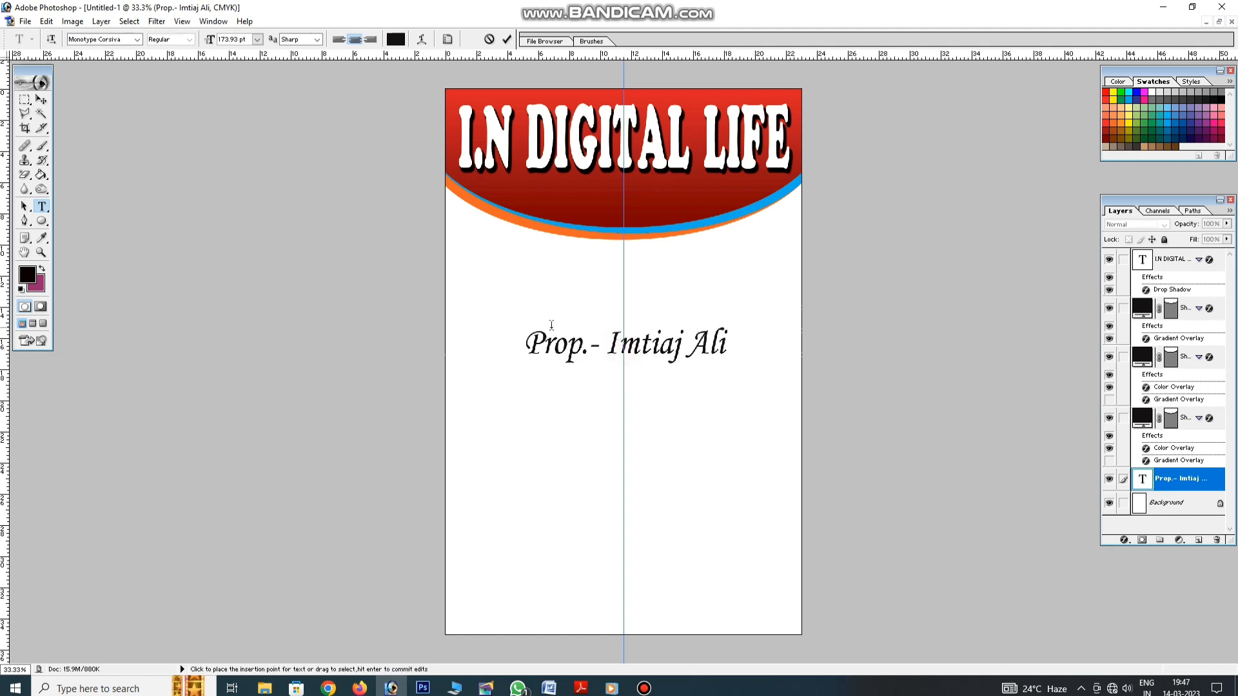
Bring the proprietor line to the top and place it on the banner under the title
click(41, 99)
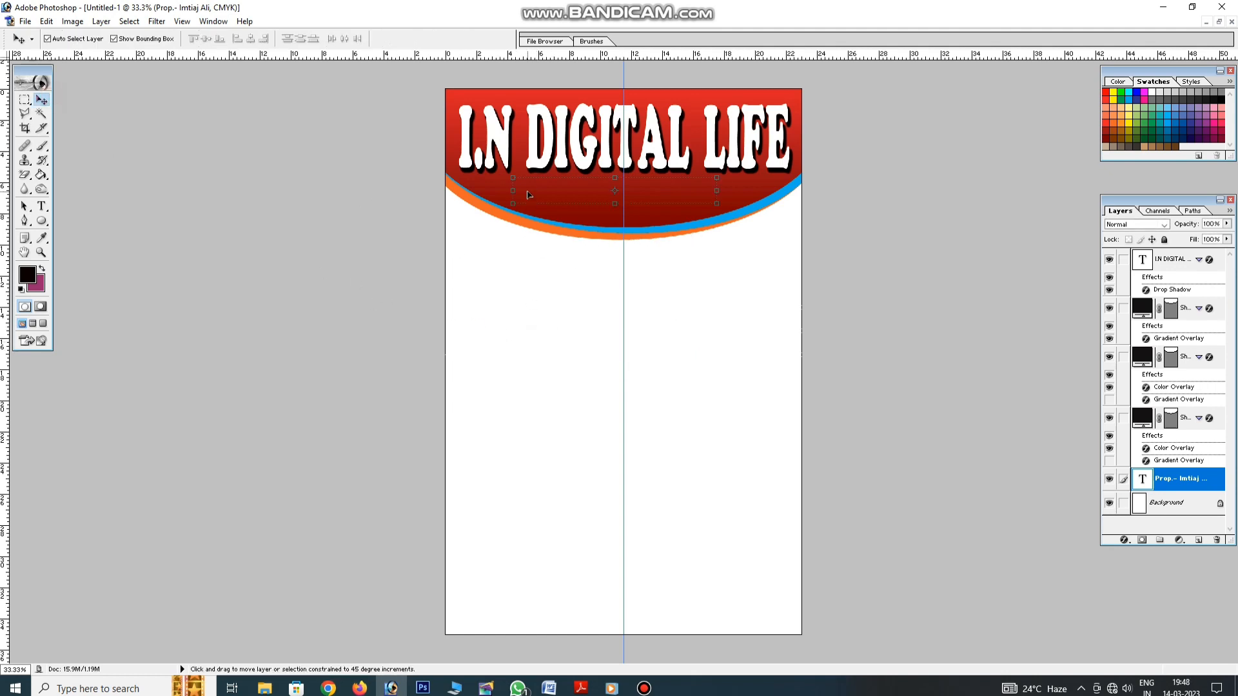
key(ctrl+shift+bracketright)
drag(661, 198, 666, 199)
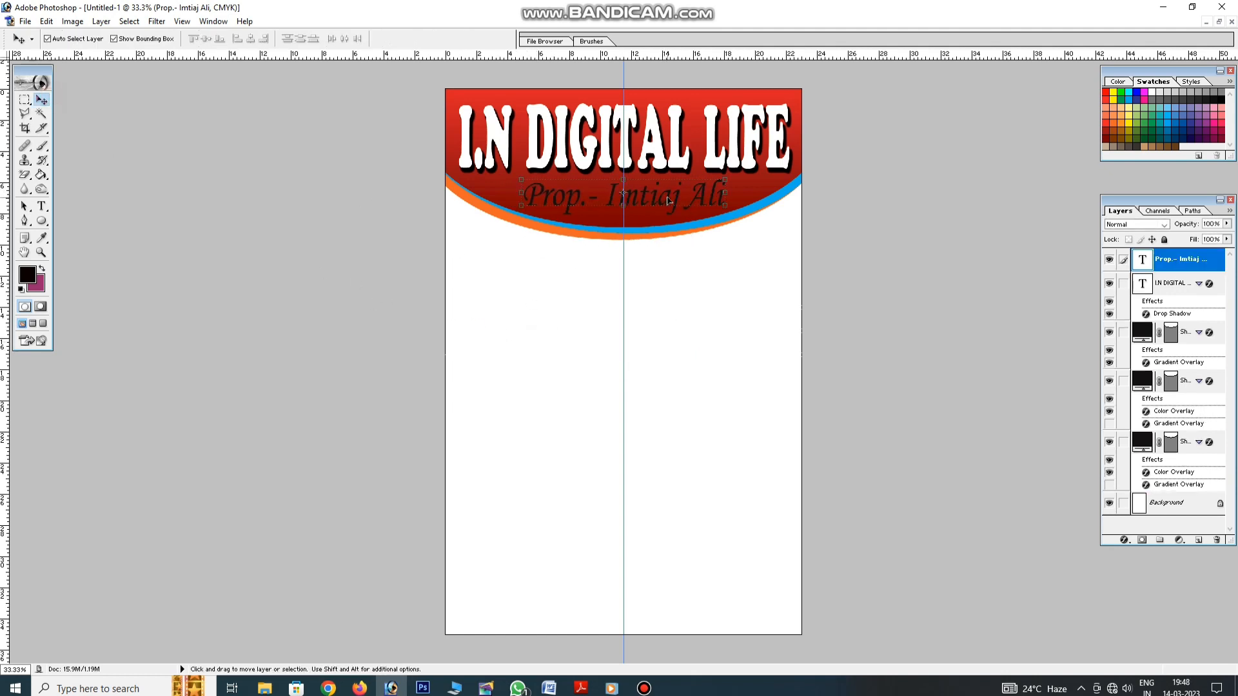
Recolour the proprietor text yellow
click(44, 206)
click(551, 199)
key(ctrl+a)
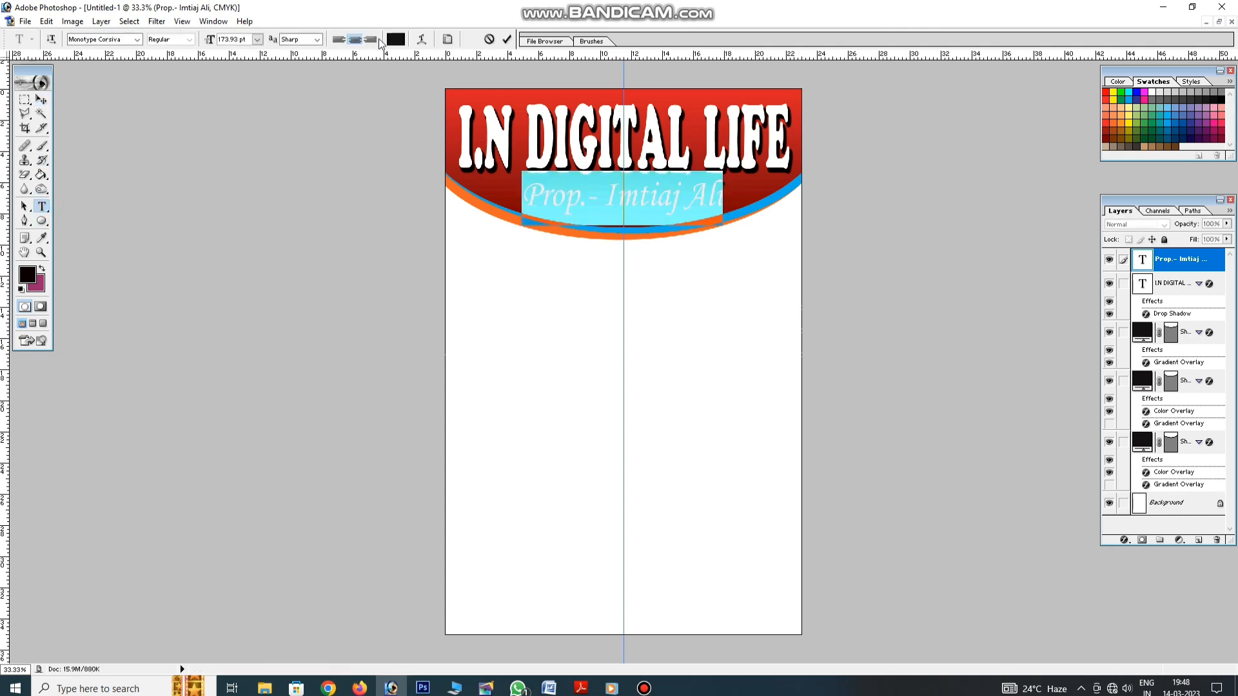
click(393, 38)
click(1113, 93)
key(Return)
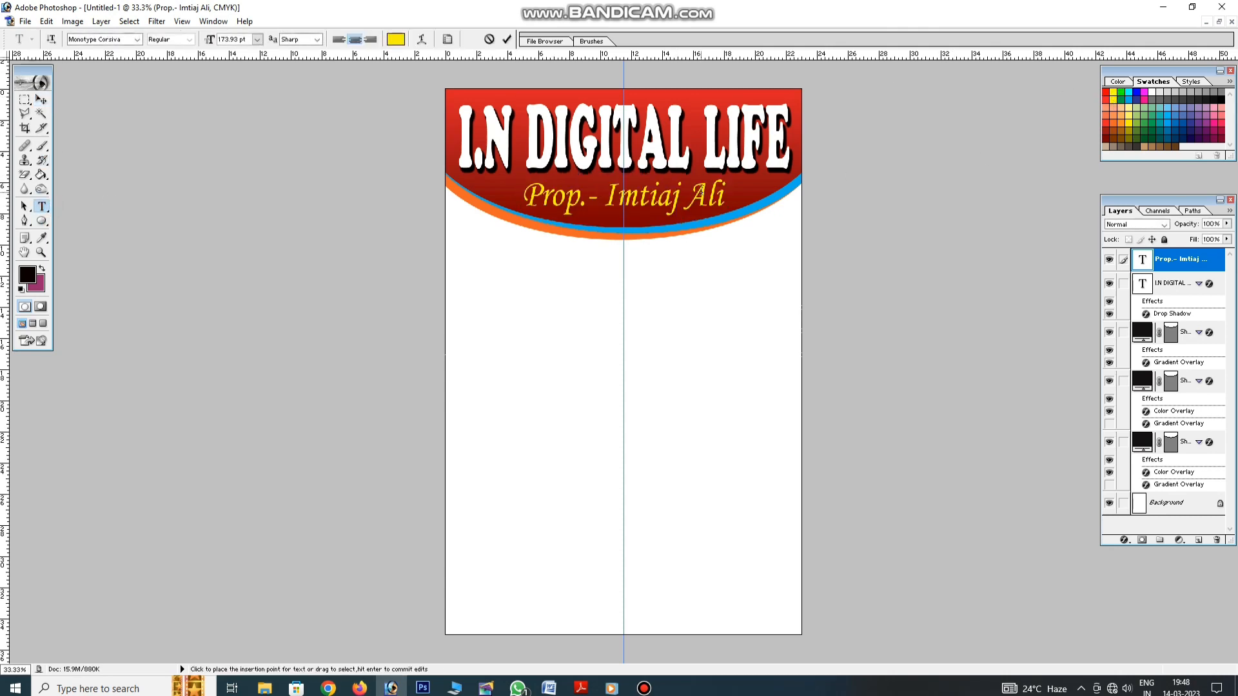
click(46, 101)
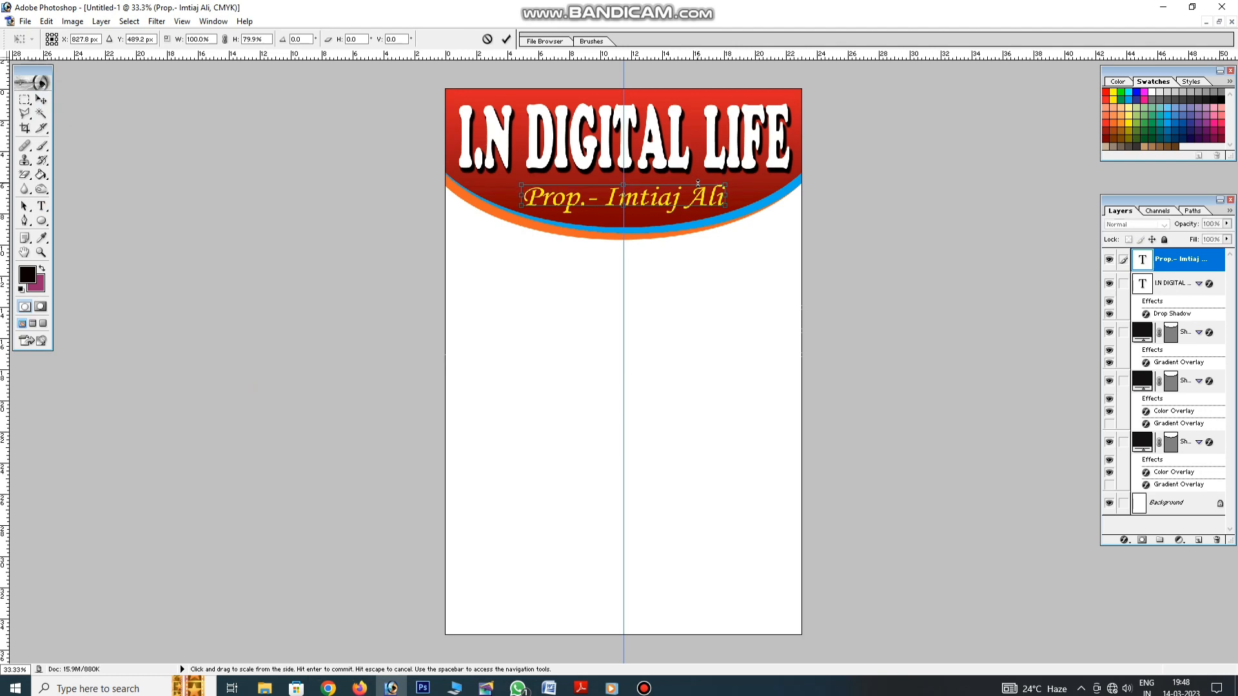
Apply Faux Bold to the proprietor line
click(41, 206)
click(552, 198)
key(ctrl+a)
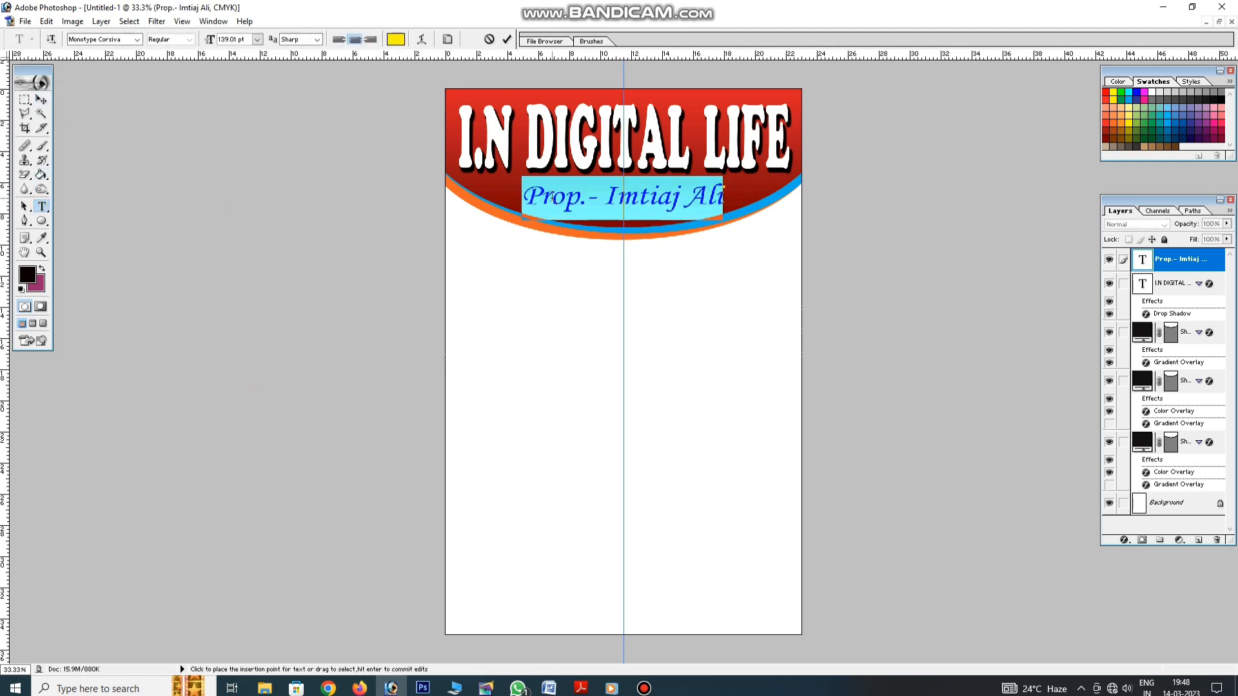
right_click(553, 200)
click(595, 397)
click(587, 200)
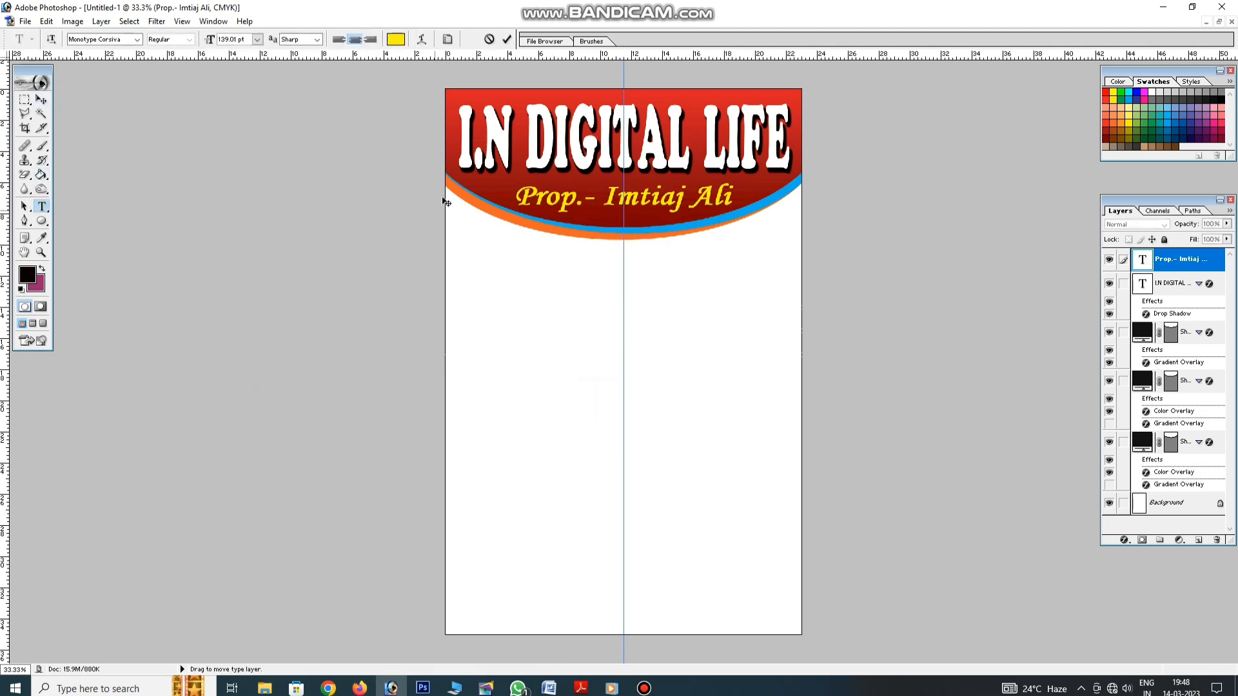
click(41, 100)
click(730, 243)
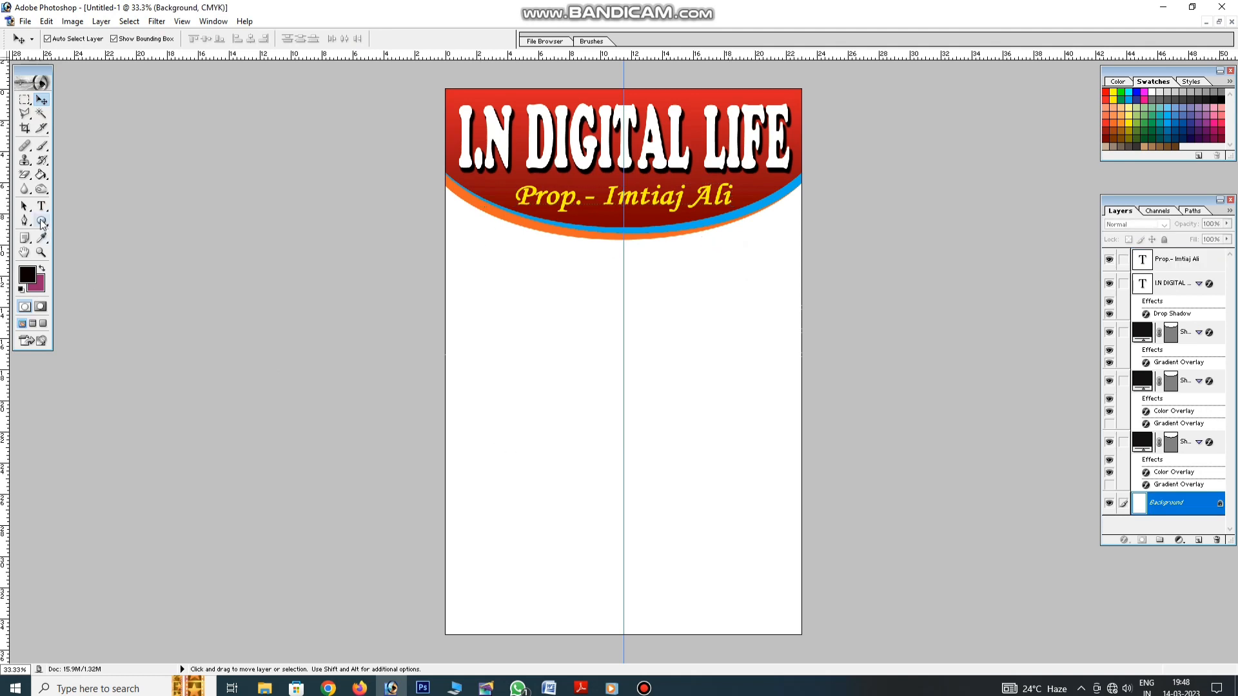
Draw a rectangle across the poster's bottom edge with the Rectangle tool and select it
click(42, 222)
click(84, 216)
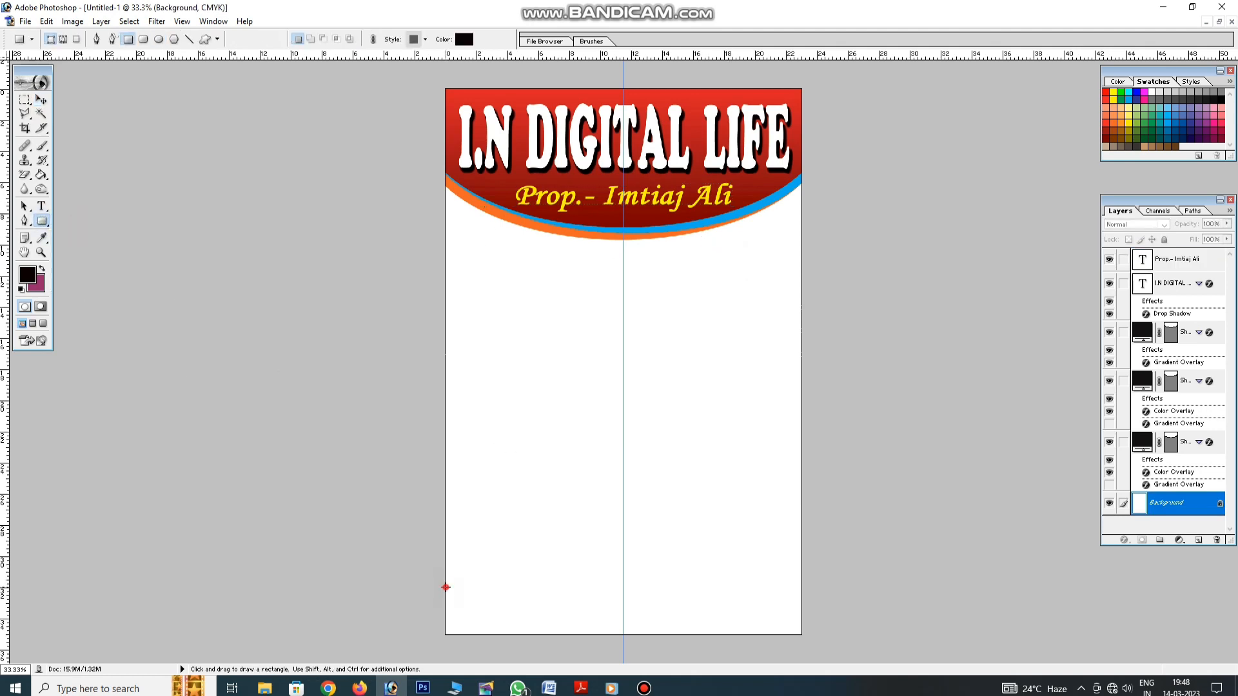
drag(446, 587, 801, 635)
key(v)
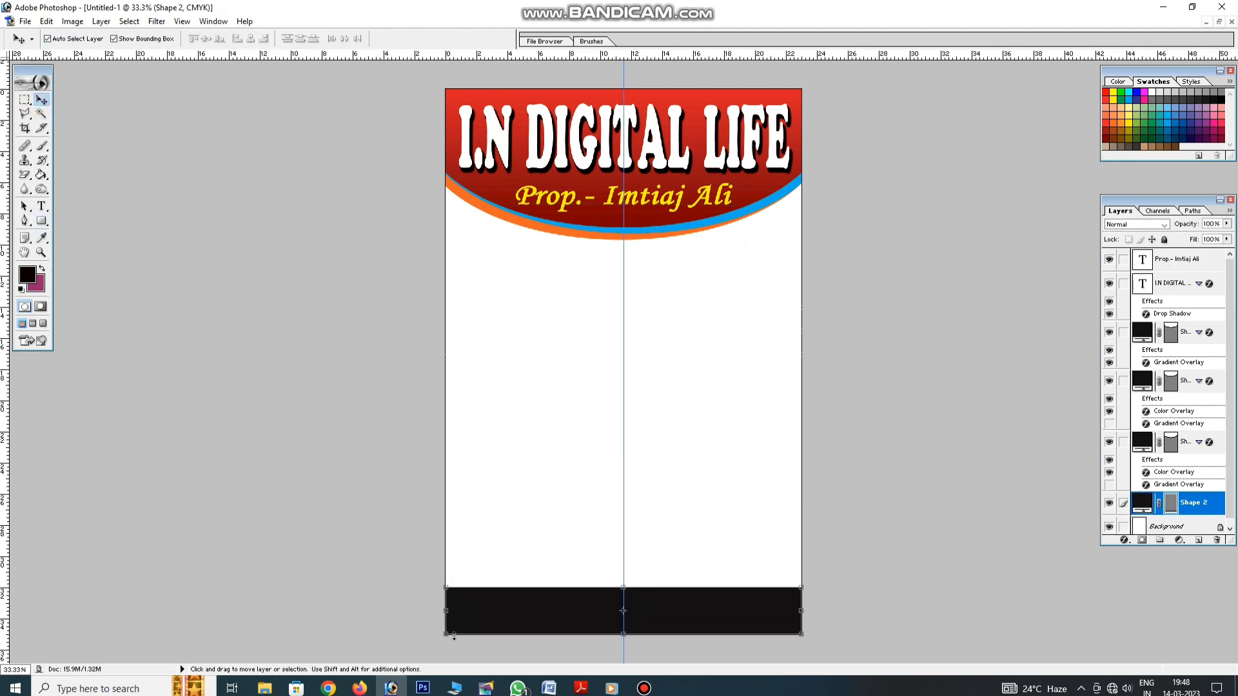
click(663, 597)
click(664, 597)
key(Down)
click(675, 602)
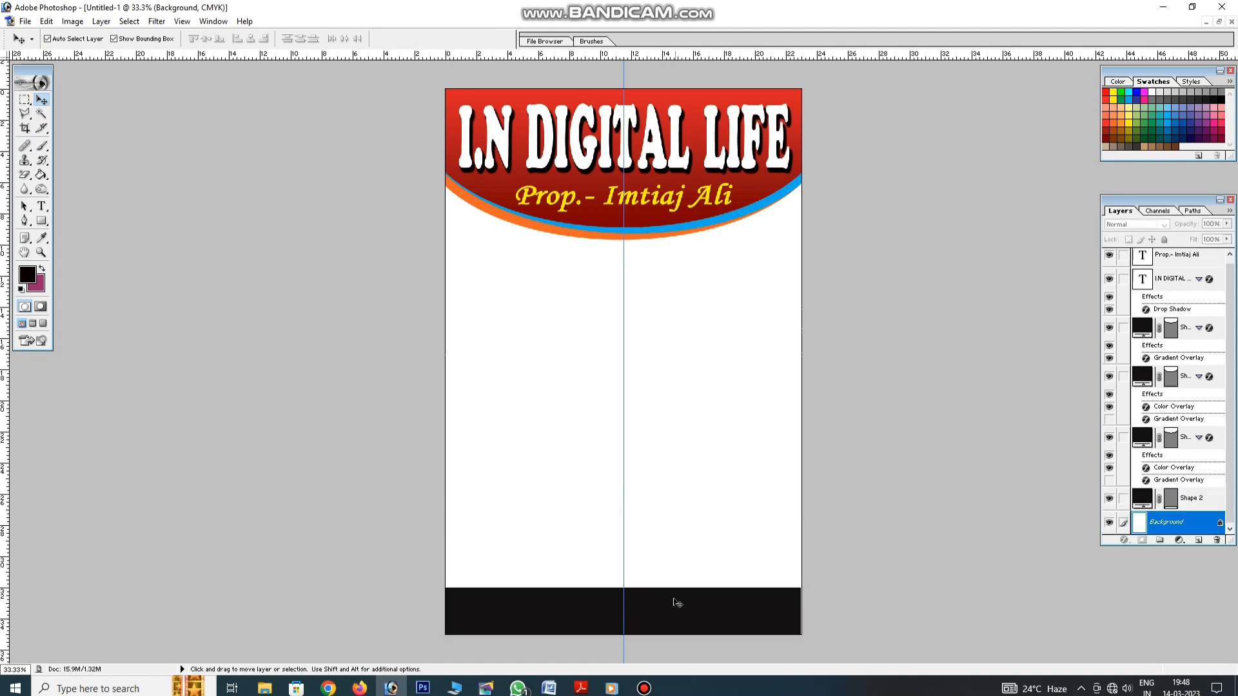
click(674, 602)
Give the bar a bright-red to dark-red Gradient Overlay, with the dark stop at 79%
click(1124, 540)
click(1147, 503)
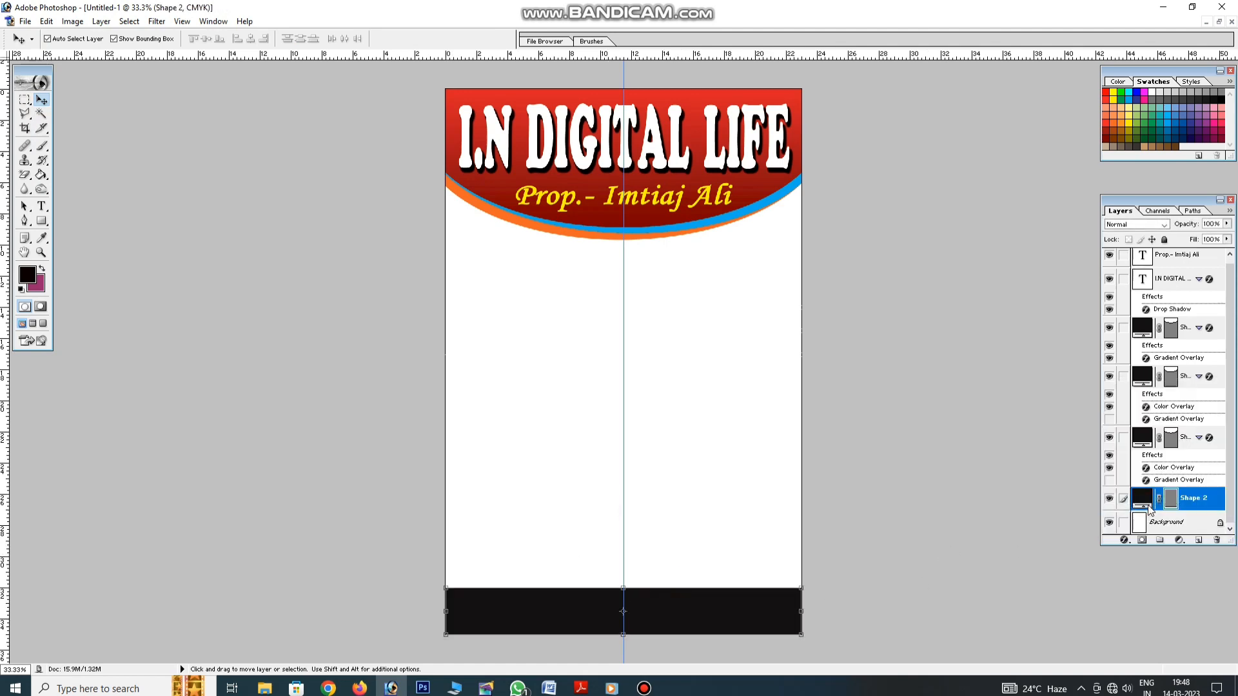
click(958, 496)
click(804, 557)
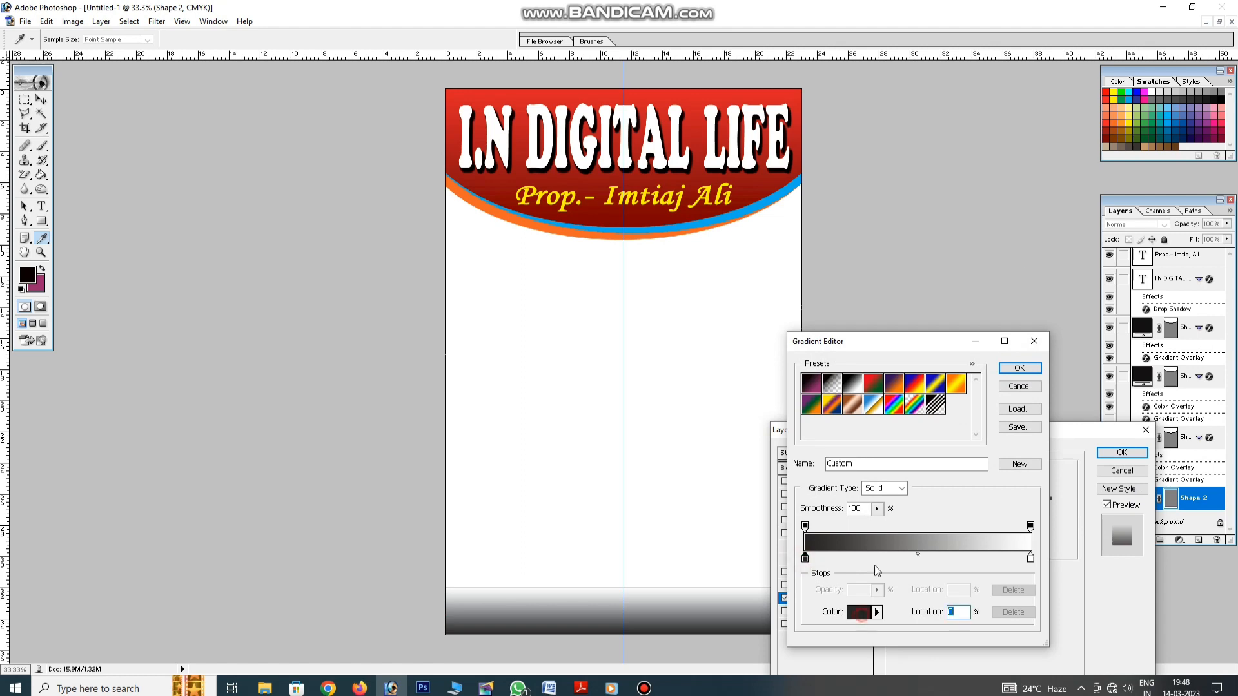
click(858, 612)
click(1105, 137)
click(1105, 95)
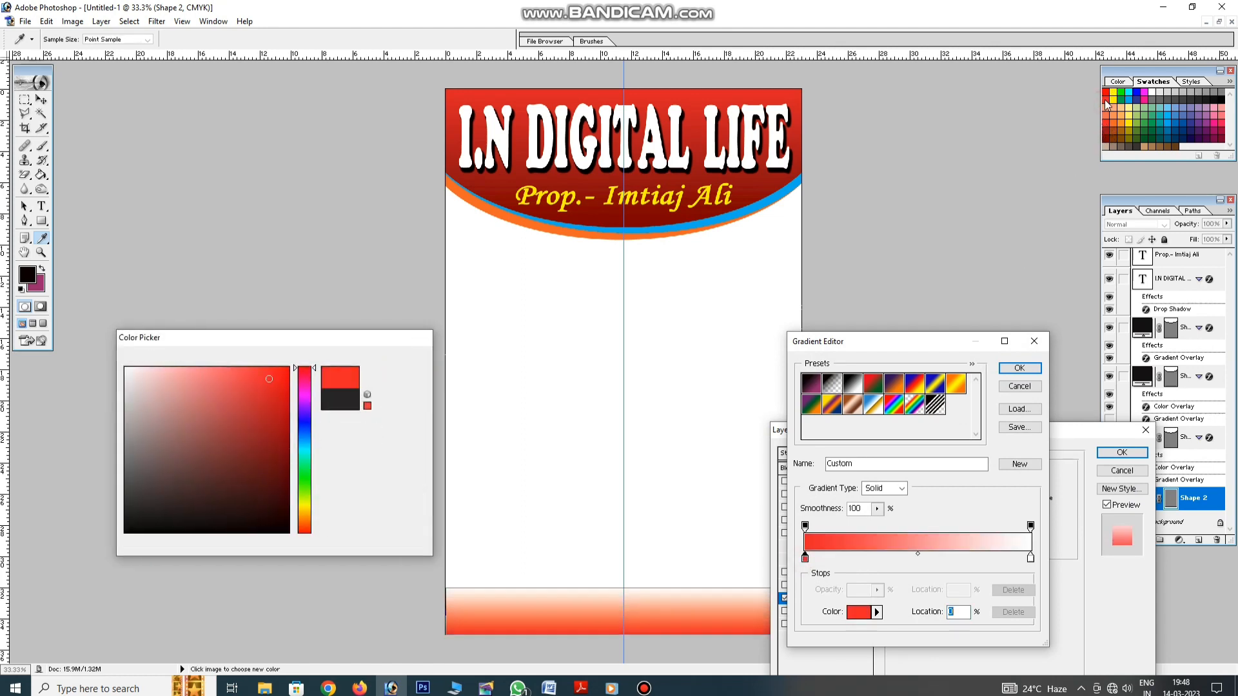
key(Return)
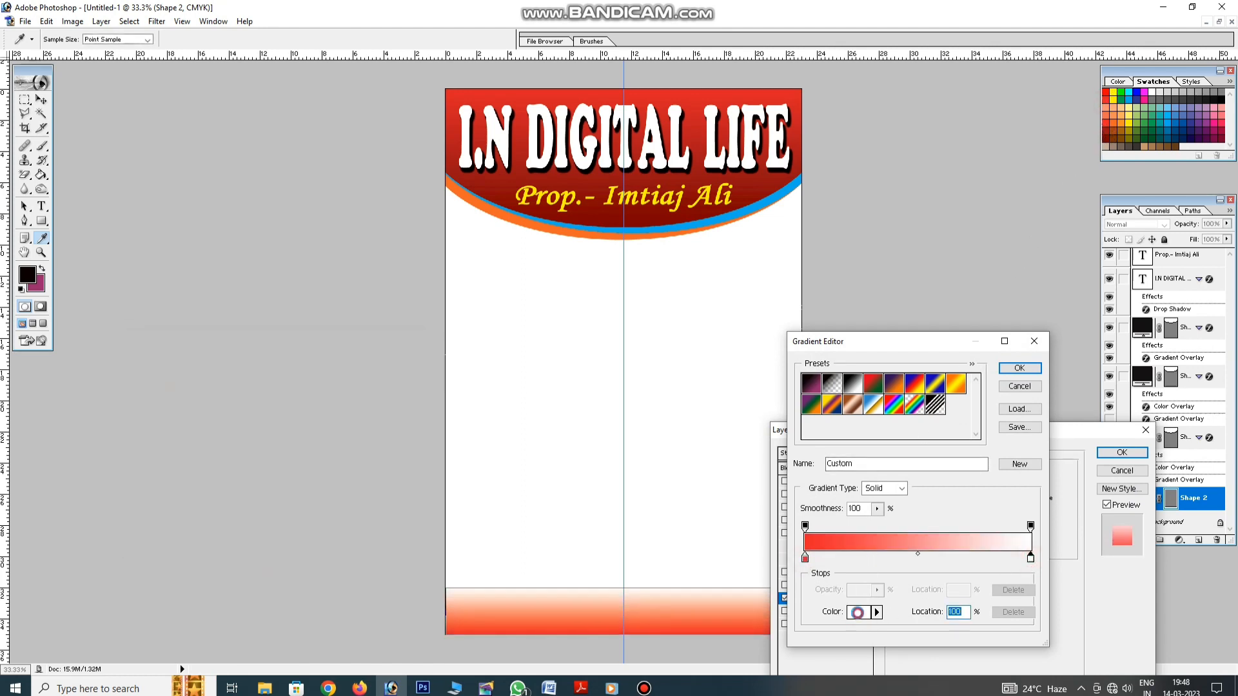
click(858, 611)
click(1105, 138)
key(Return)
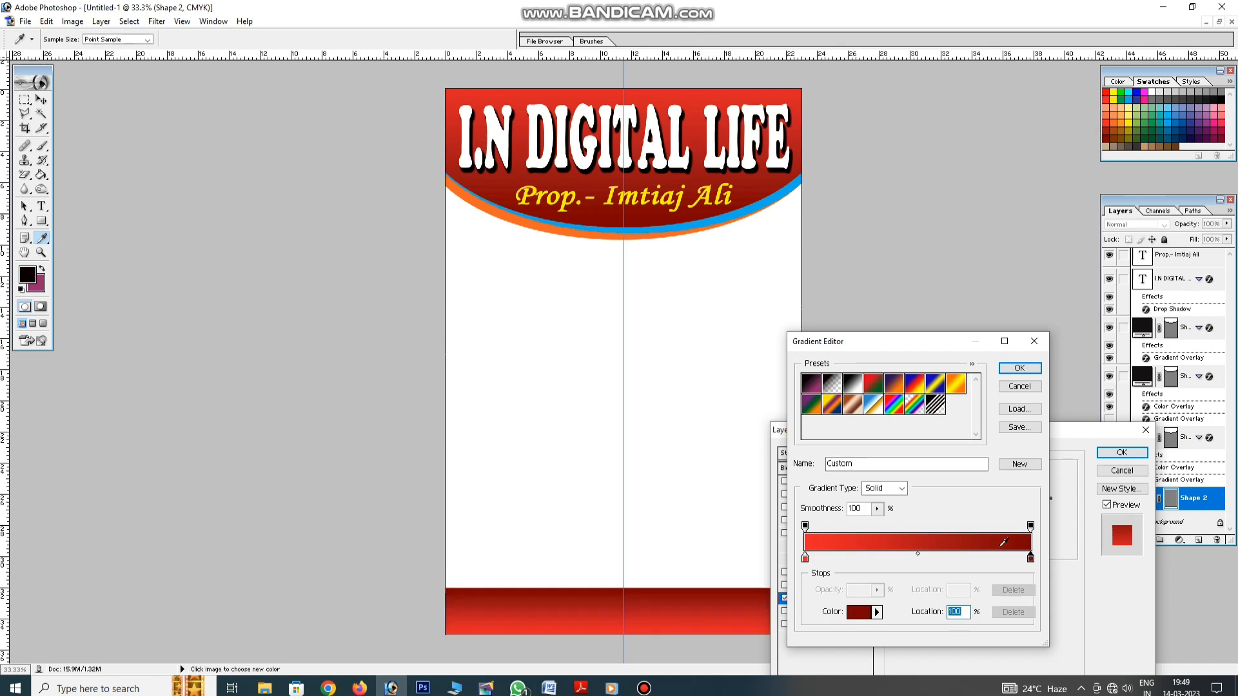
drag(1030, 558, 984, 559)
key(Return)
key(Return)
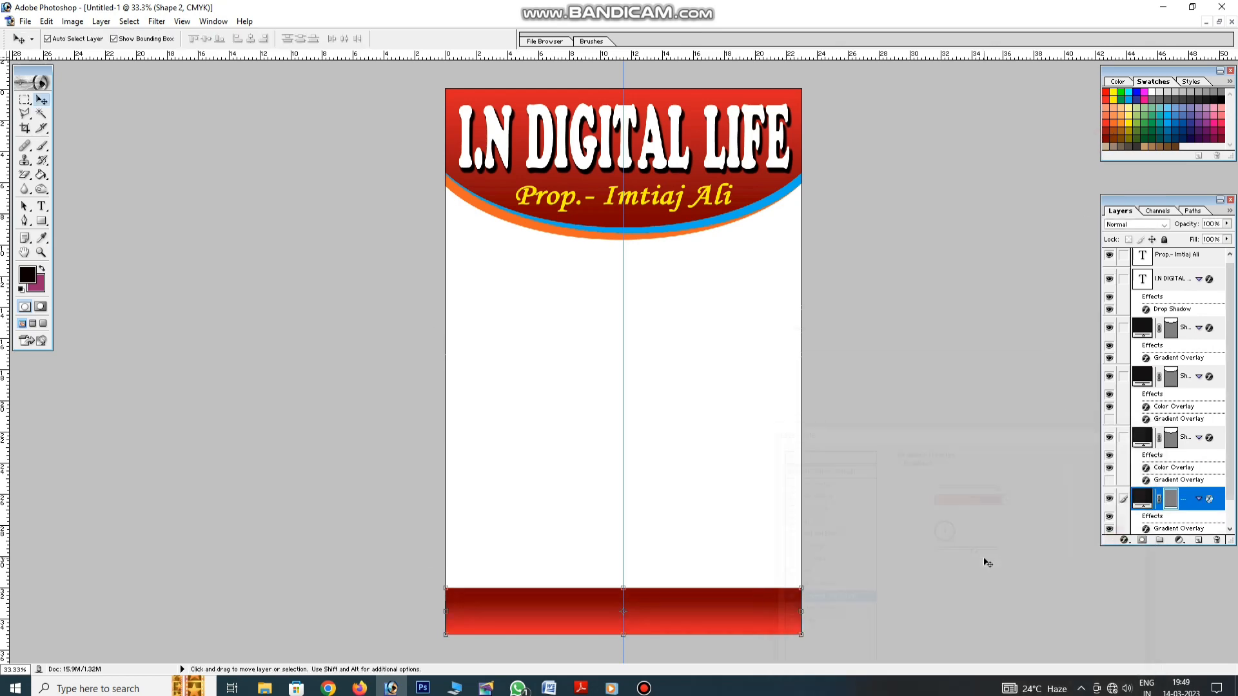
Add a 22 px blue Stroke to the bar and stretch its left edge to the page edge
click(1123, 540)
click(1146, 598)
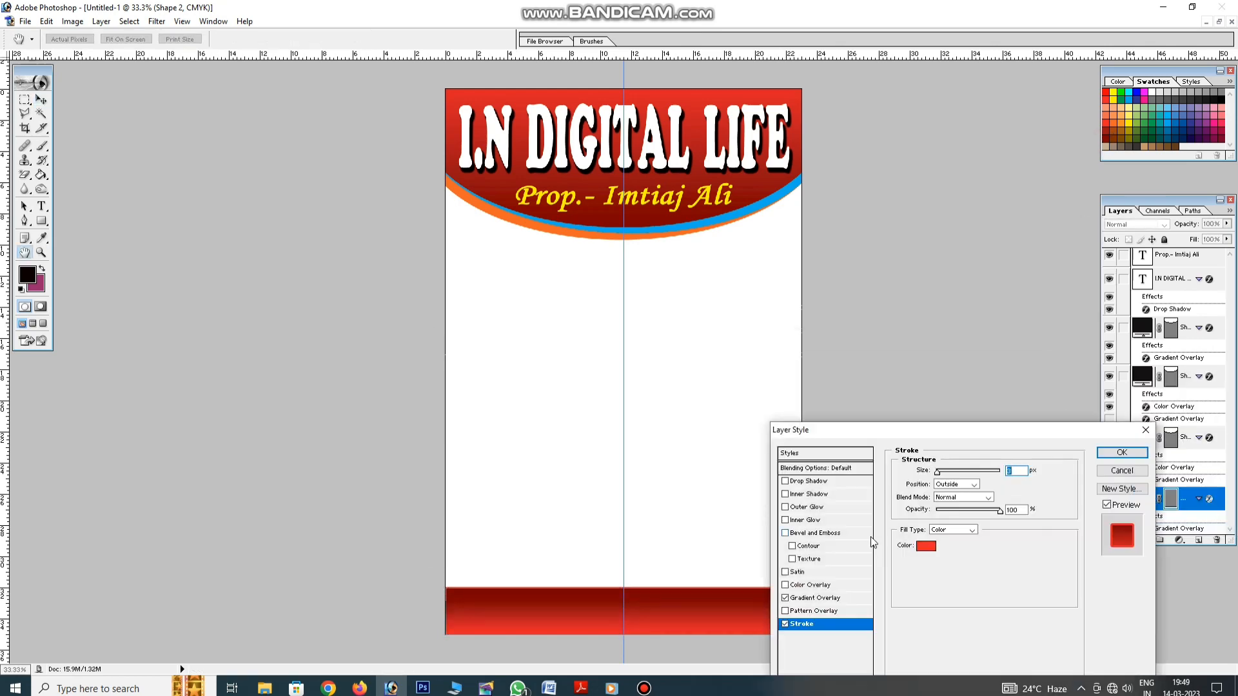
click(924, 546)
click(1128, 100)
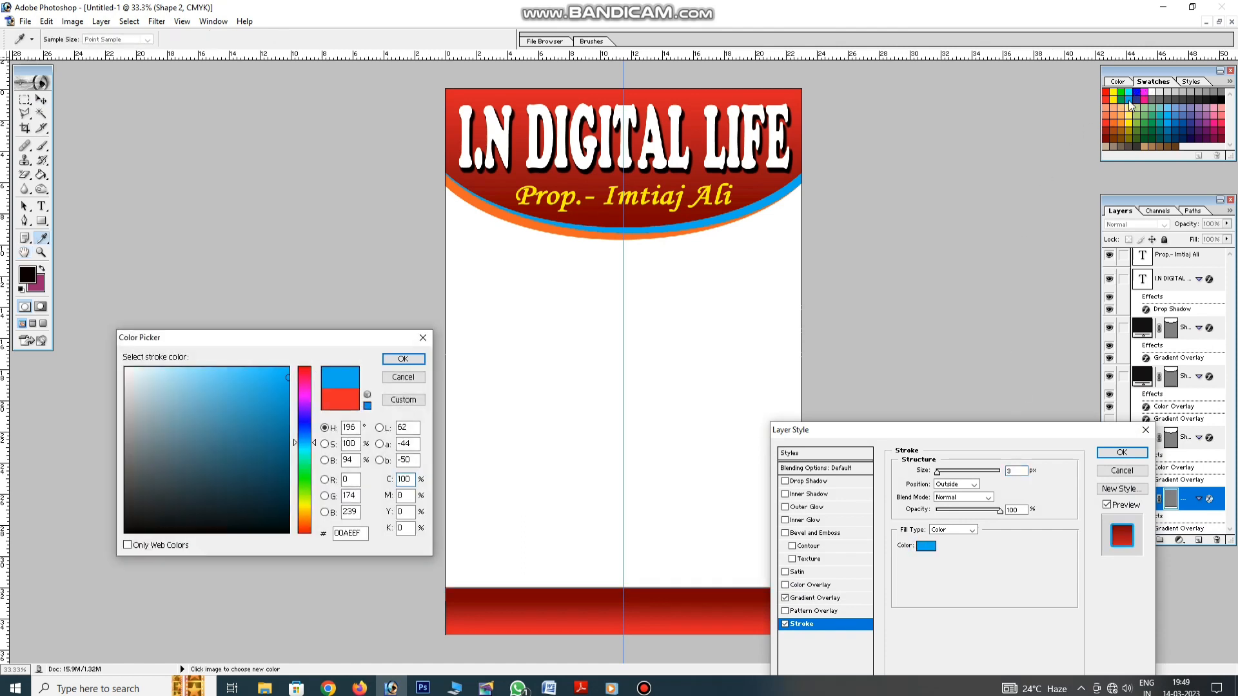
key(Return)
key(Up)
key(Up)
key(Up)
key(Up)
key(Up)
key(Up)
key(Up)
key(Up)
key(Up)
key(Up)
key(Up)
key(Up)
key(Up)
key(Up)
key(Up)
key(Up)
key(Up)
key(Up)
key(Up)
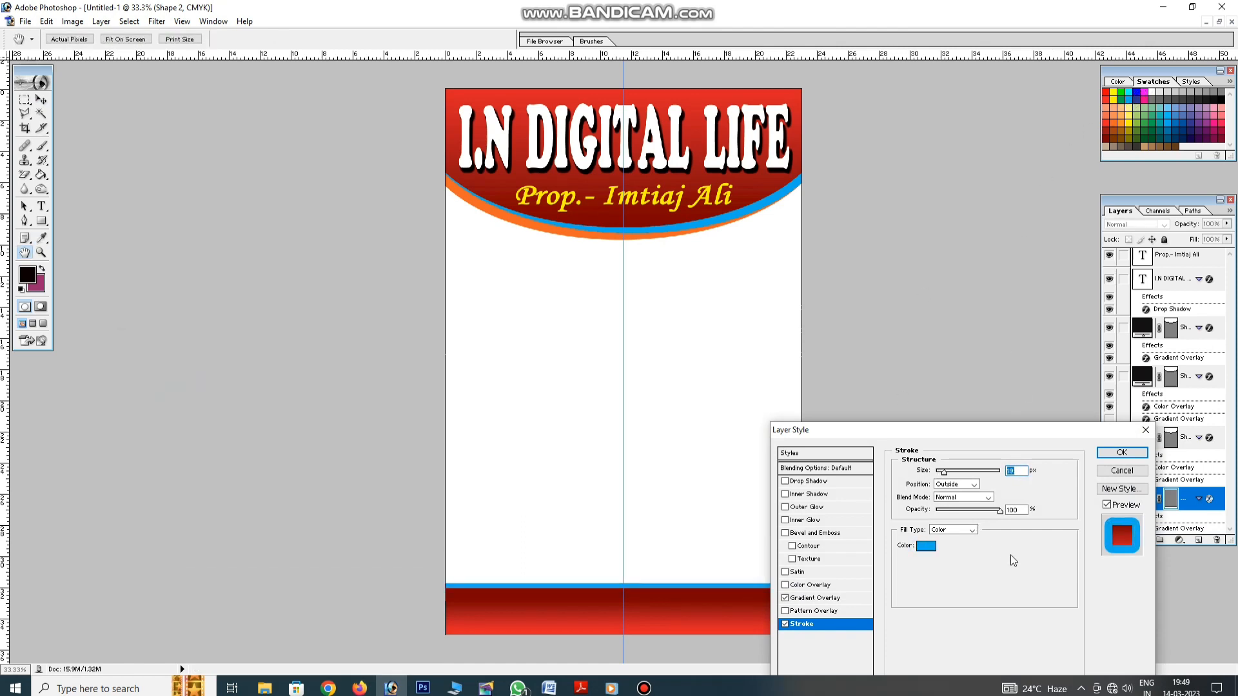
key(Return)
key(v)
drag(445, 611, 439, 612)
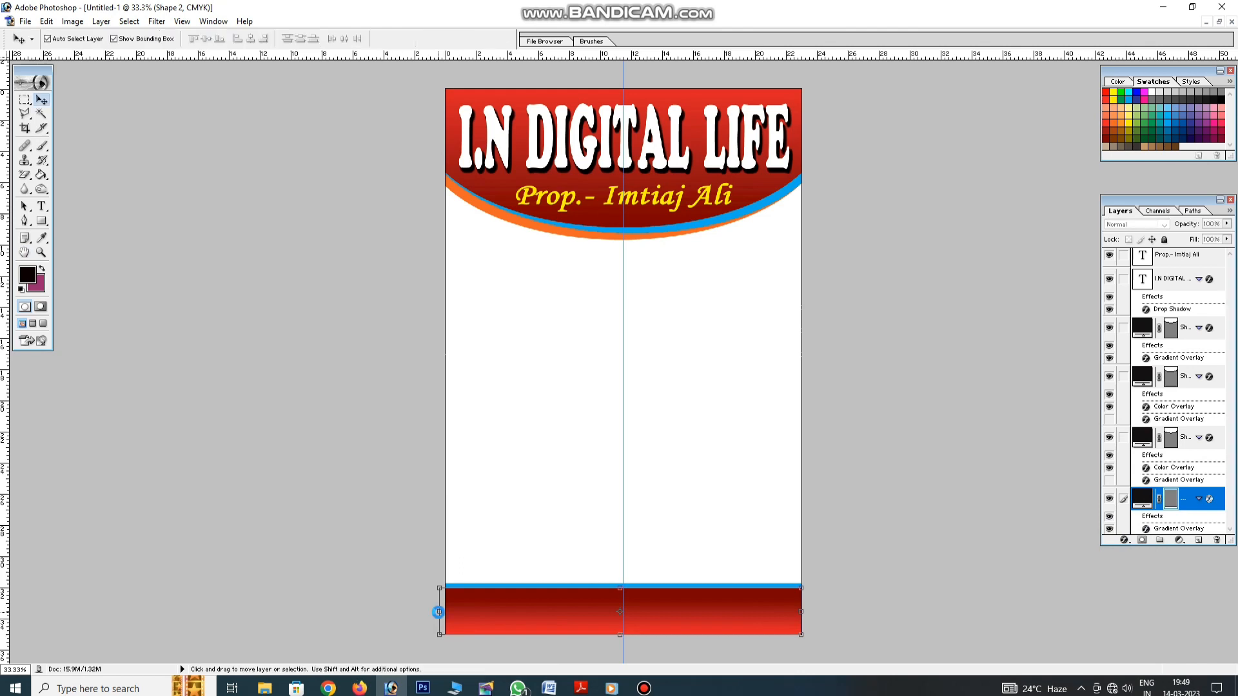
Copy the owner text line down onto the footer bar and replace its text with the shop's mobile numbers
click(685, 504)
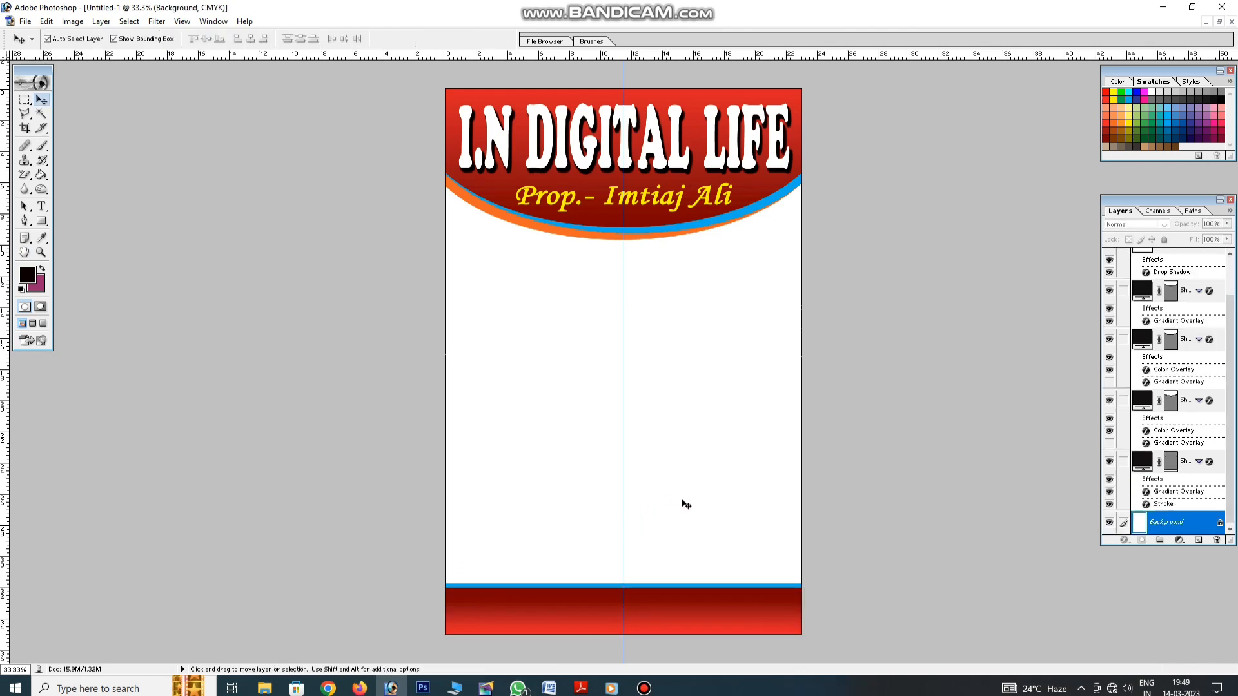
click(549, 611)
drag(616, 194, 595, 605)
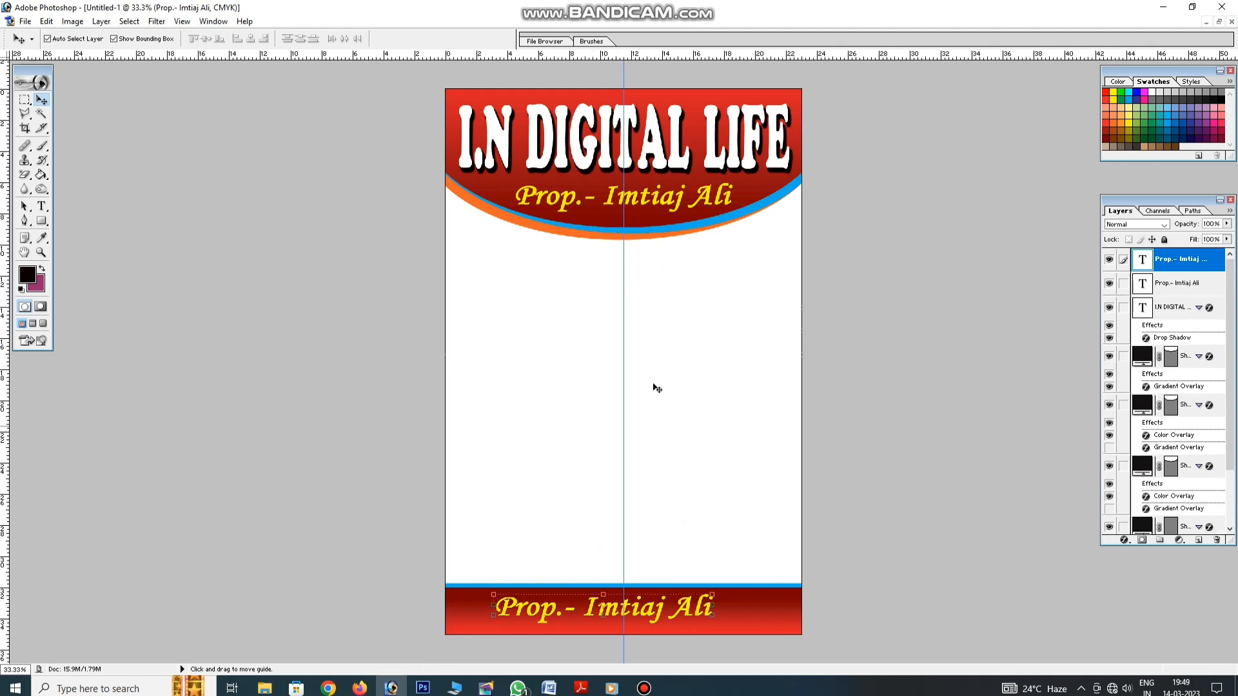
click(535, 609)
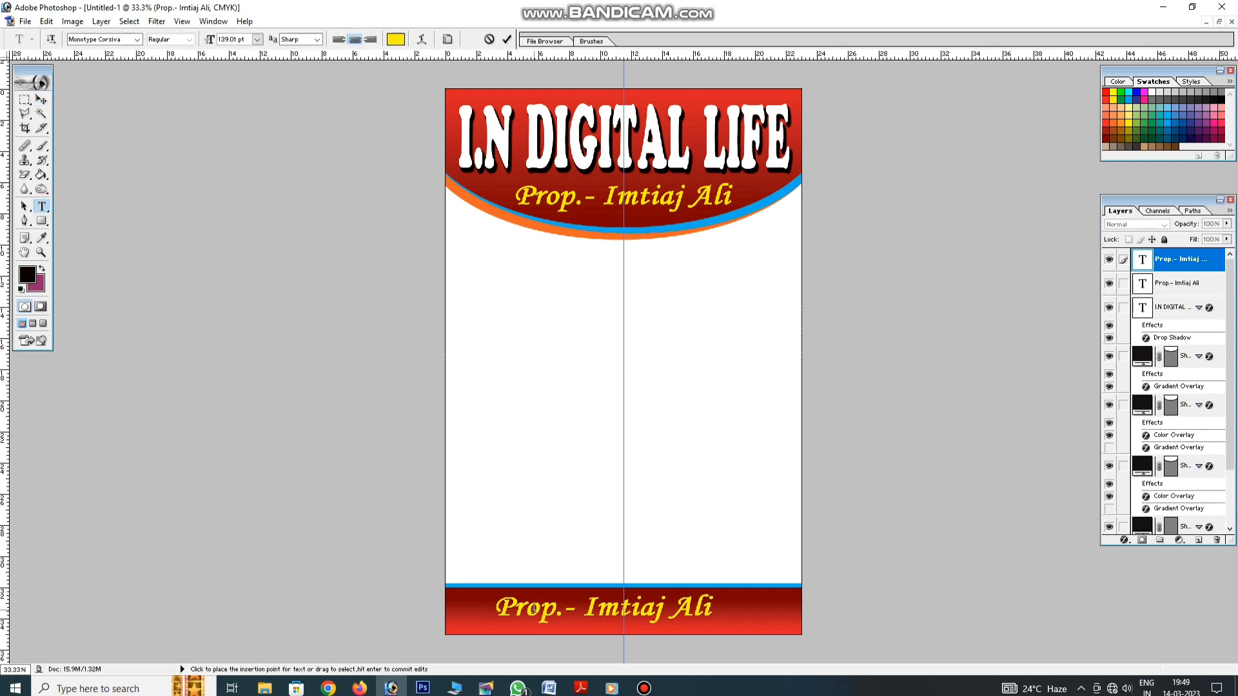
key(ctrl+a)
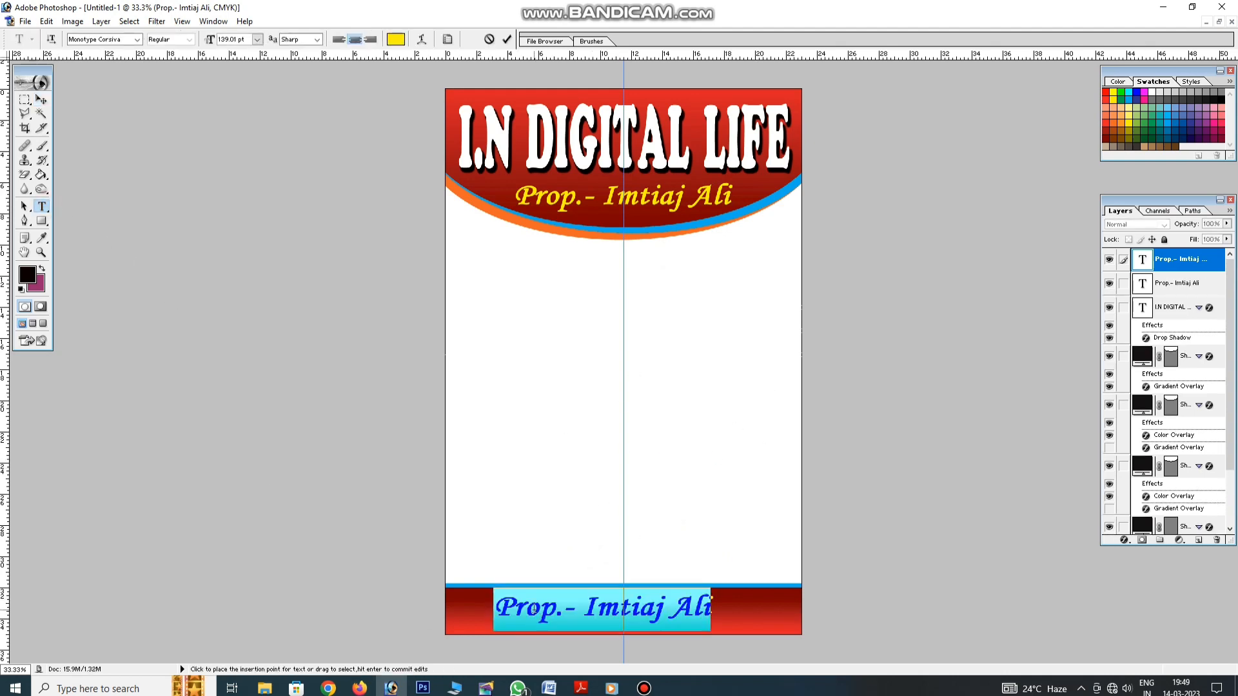
text(Mob)
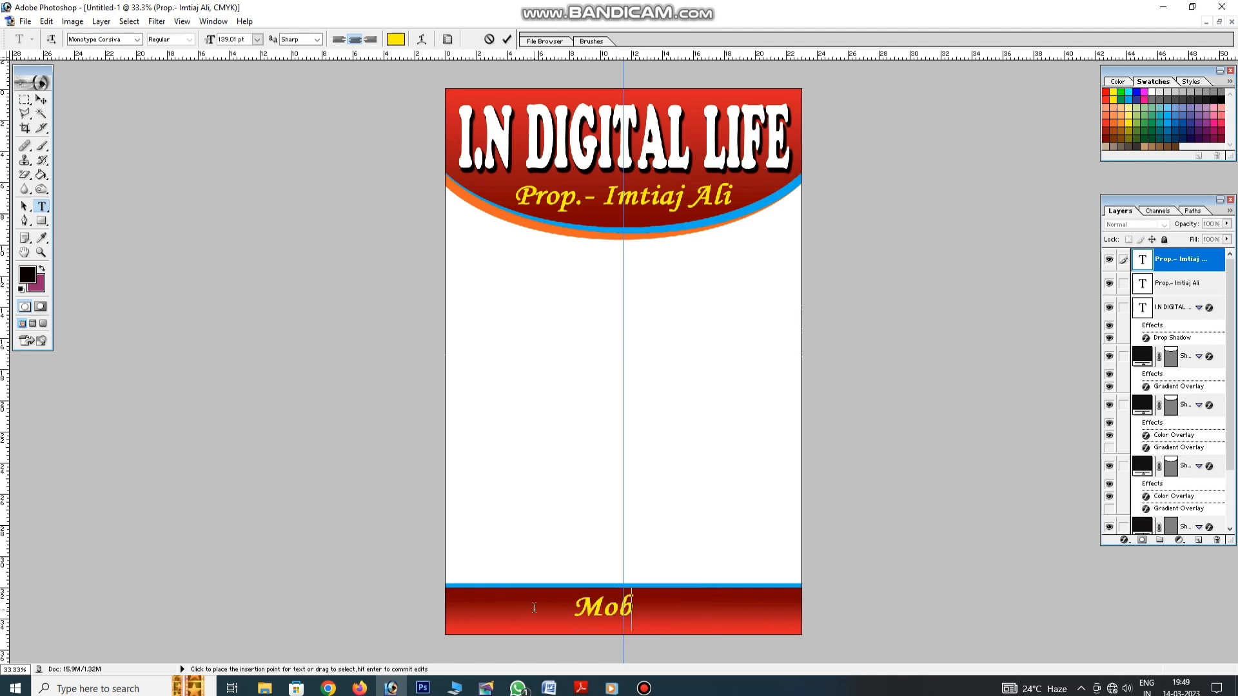
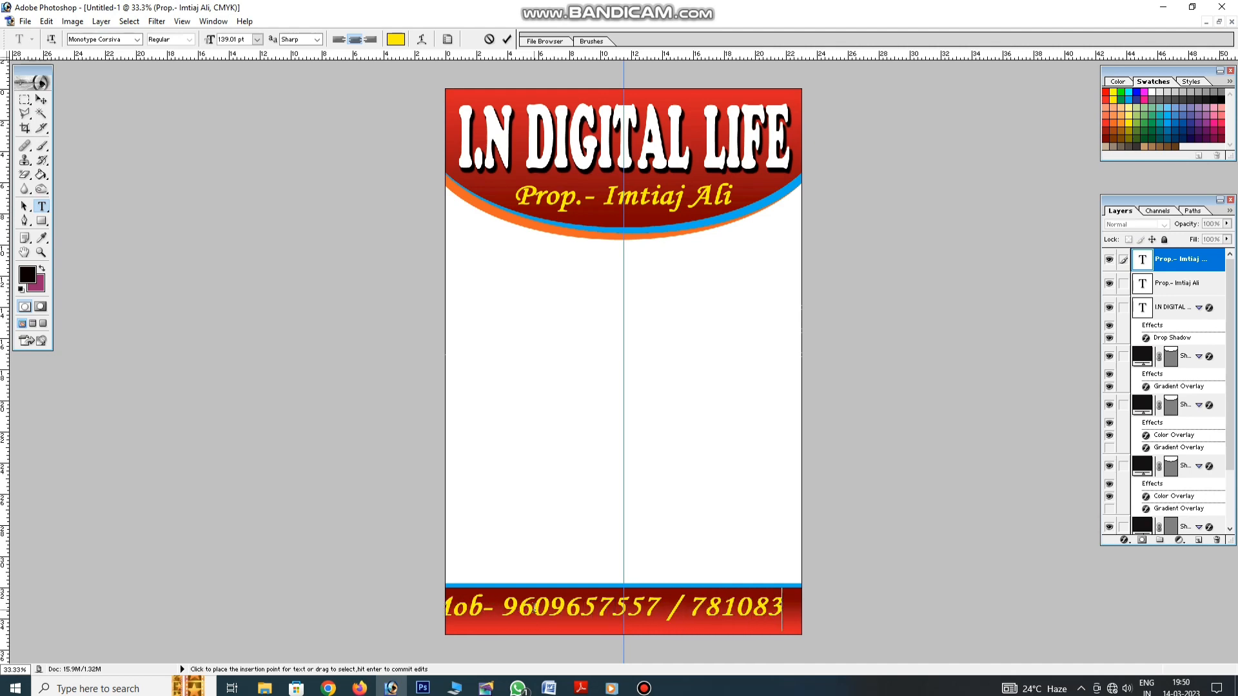
text(300)
click(41, 100)
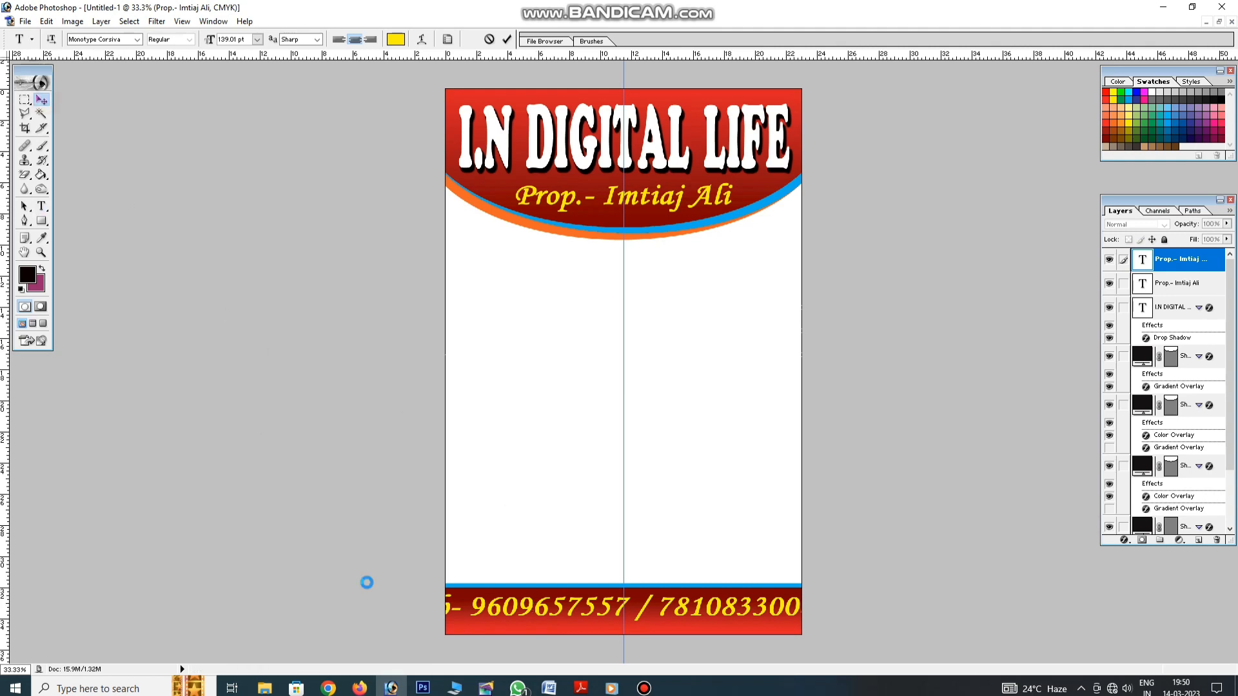
Narrow the mobile-number text with Free Transform so it fits the bar
key(ctrl+t)
drag(388, 606, 449, 609)
drag(815, 605, 791, 605)
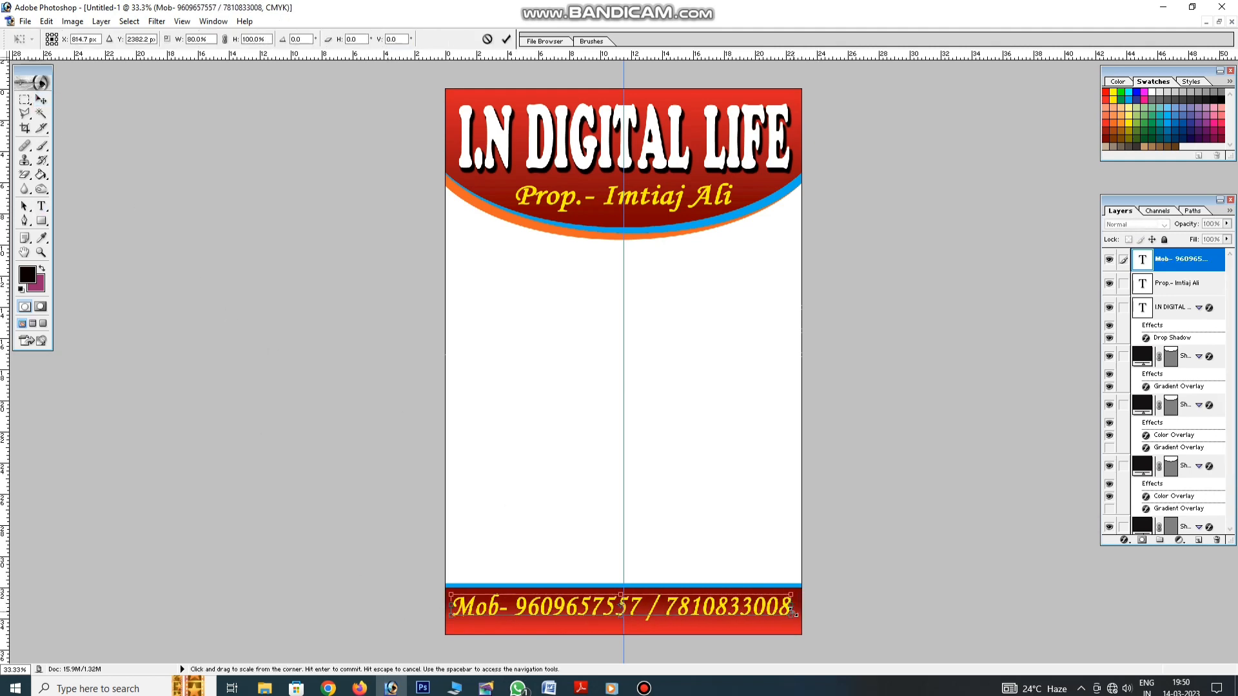
key(Return)
Try out fonts such as Courier New and Dakota on the mobile-number text
click(38, 207)
click(530, 608)
key(ctrl+a)
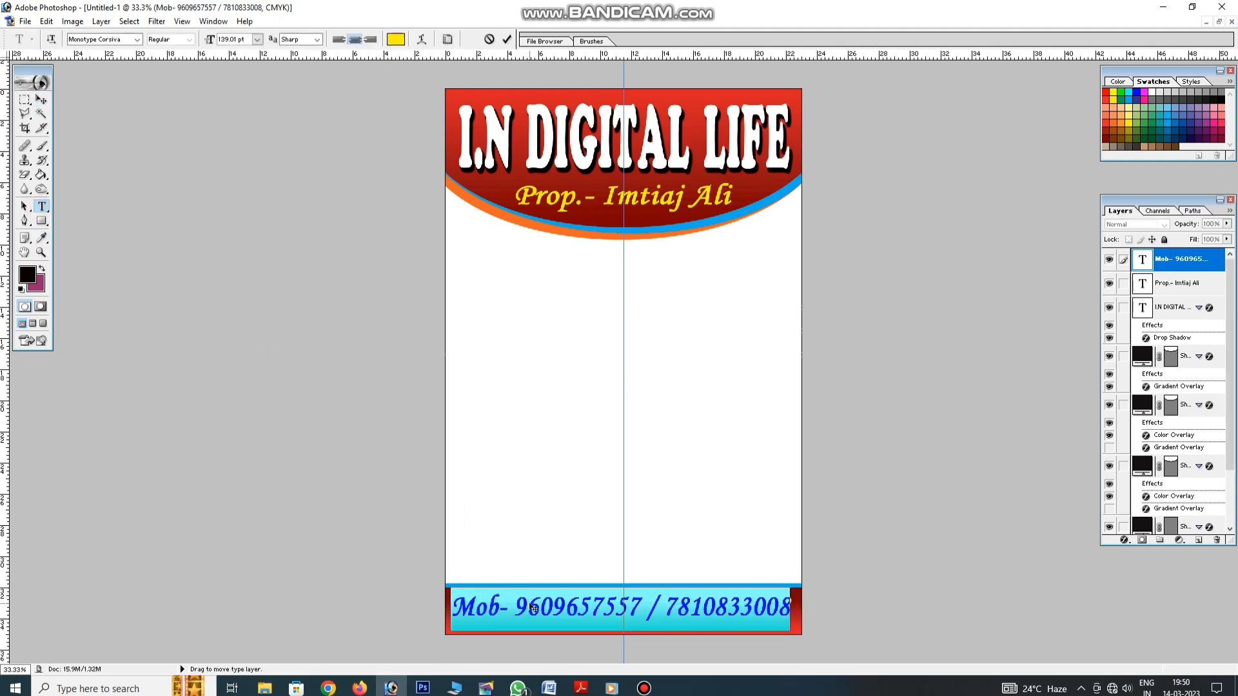
click(104, 39)
key(Down)
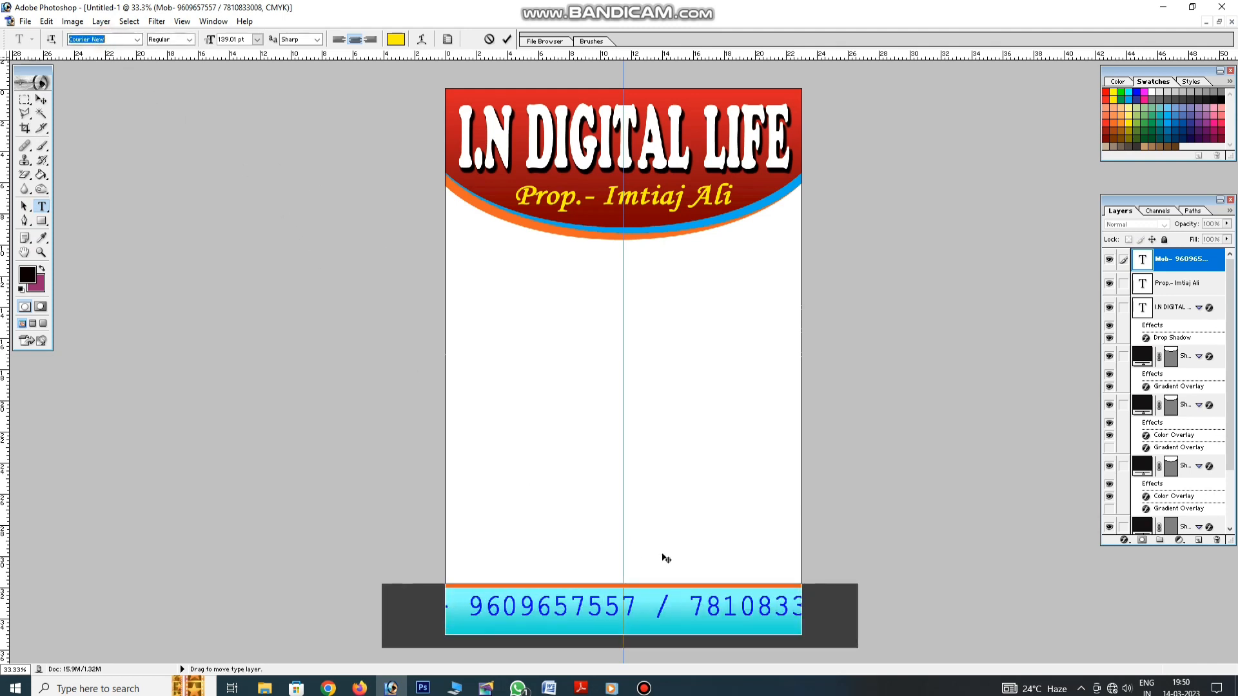
click(655, 605)
key(ctrl+a)
click(114, 40)
key(Down)
key(Down)
key(Down)
key(Down)
key(Down)
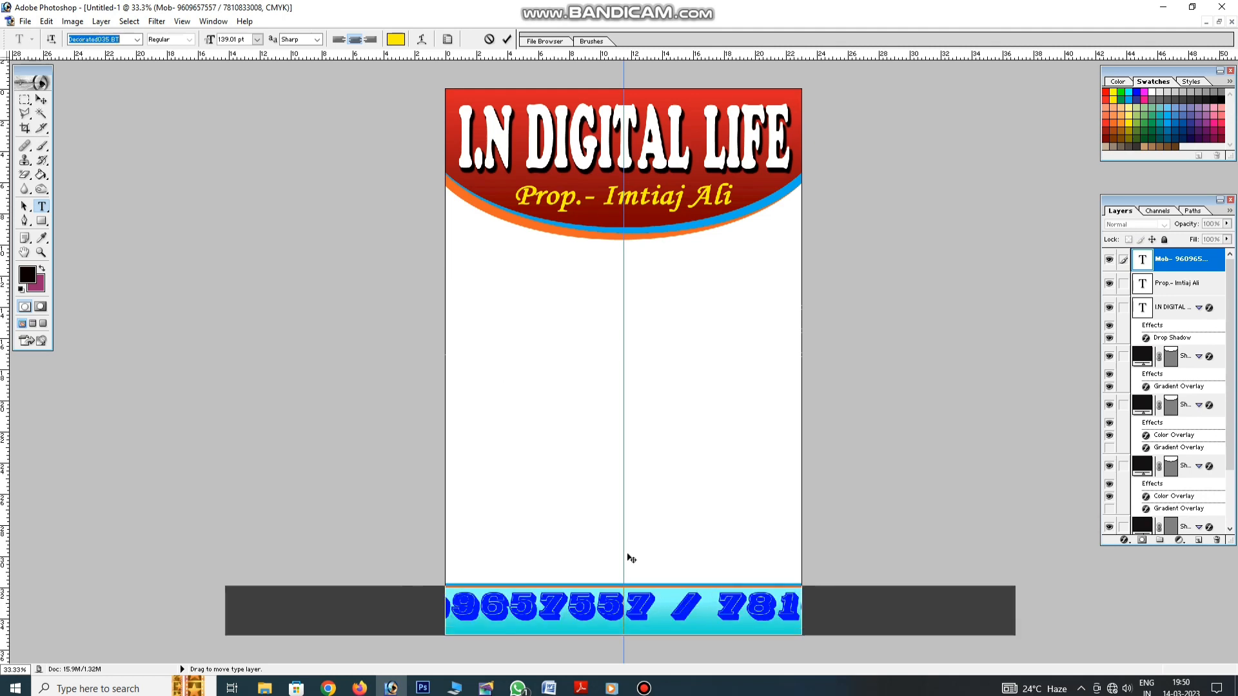
key(Down)
key(Down)
key(Down)
key(Down)
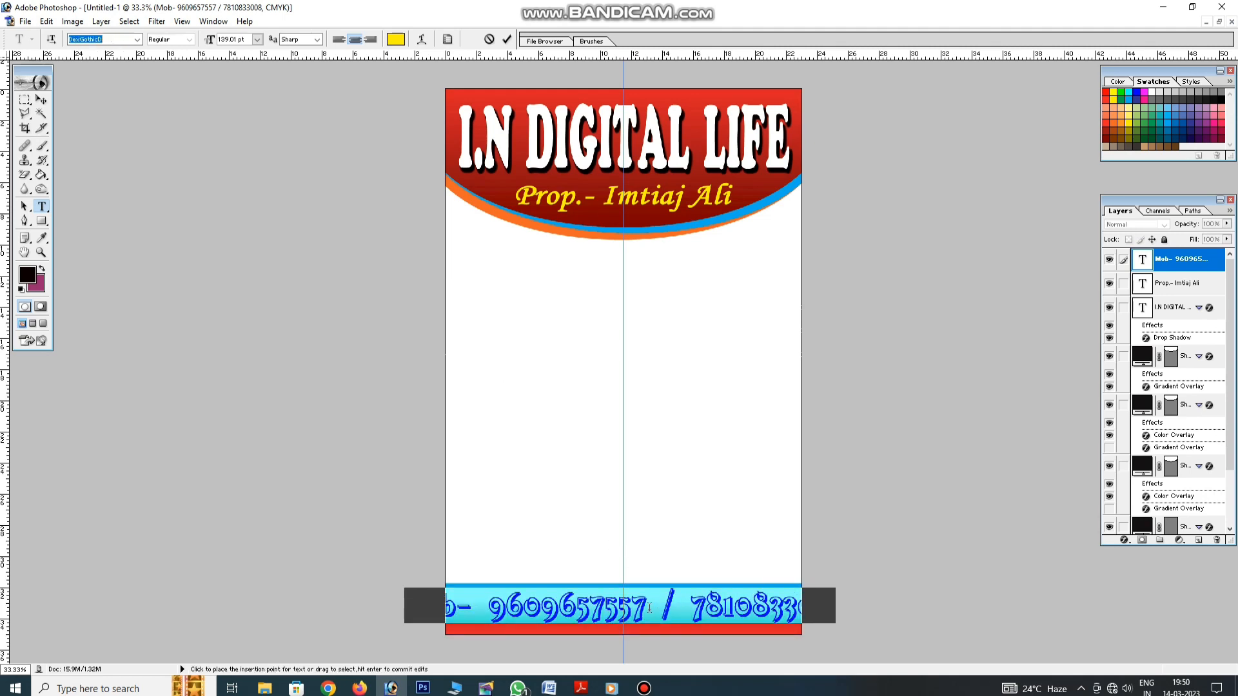
key(Down)
key(Down)
key(Down)
key(Down)
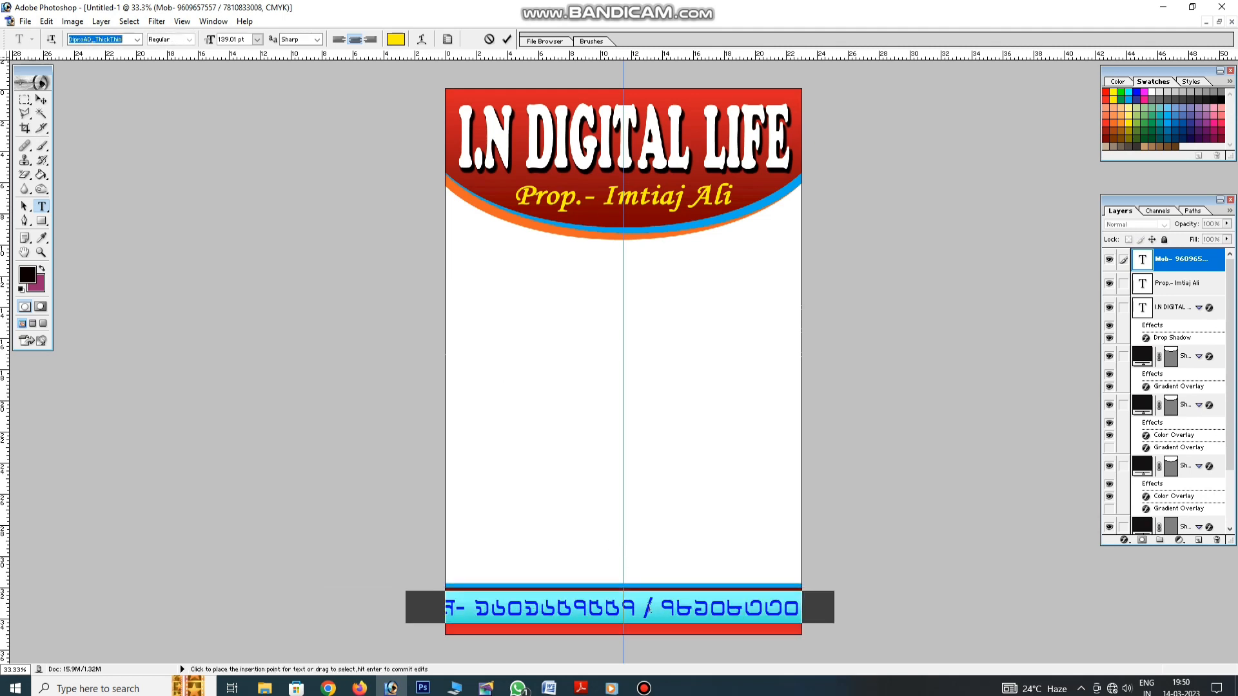
key(Down)
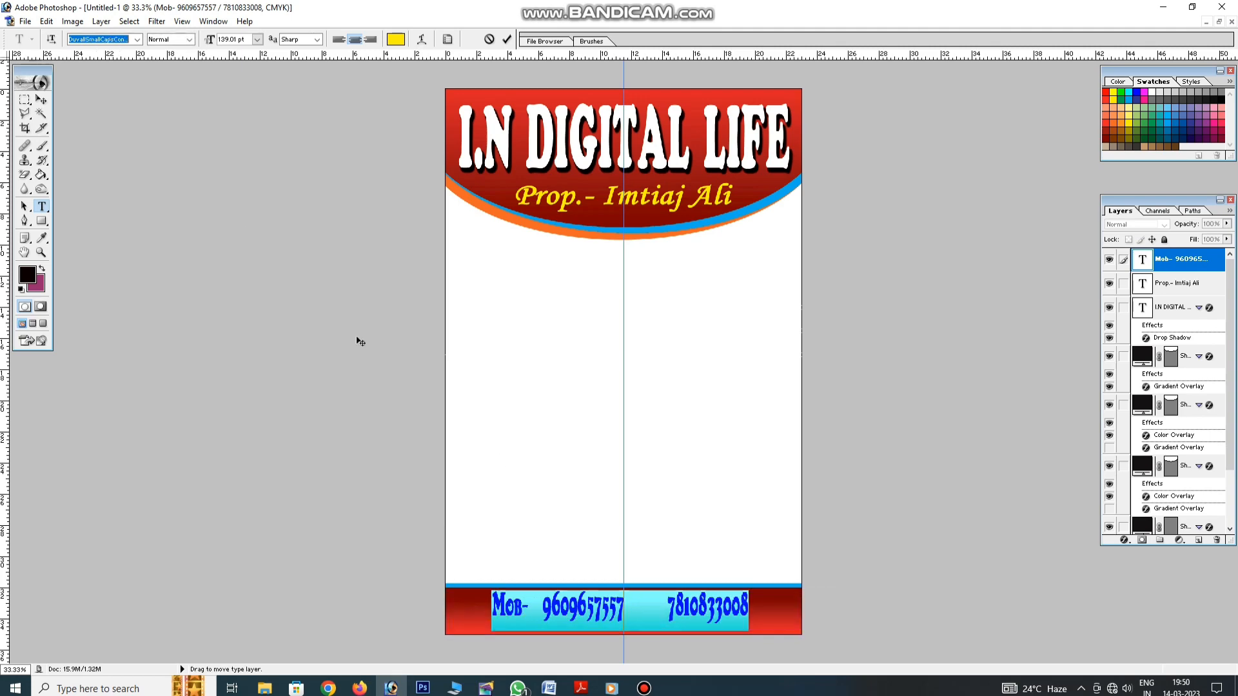
Set the mobile-number text in Arial Bold Italic
click(138, 39)
drag(189, 141, 192, 87)
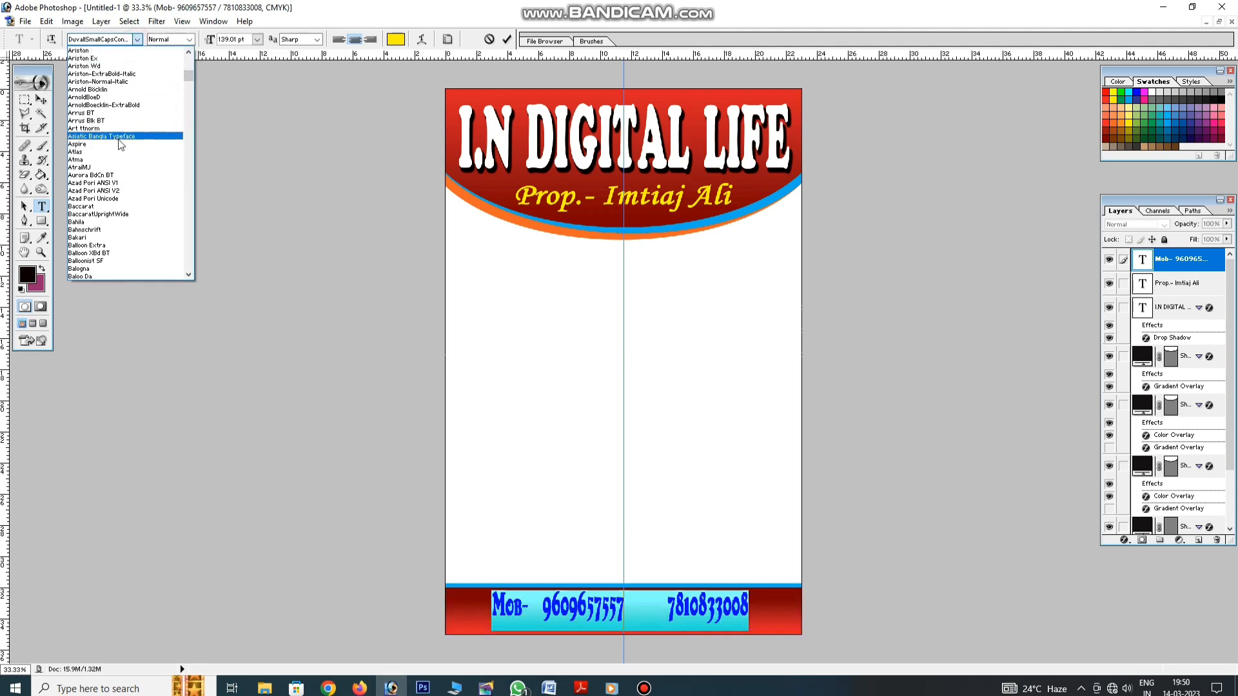
scroll(120, 141, up, 10)
scroll(113, 73, up, 1)
click(104, 66)
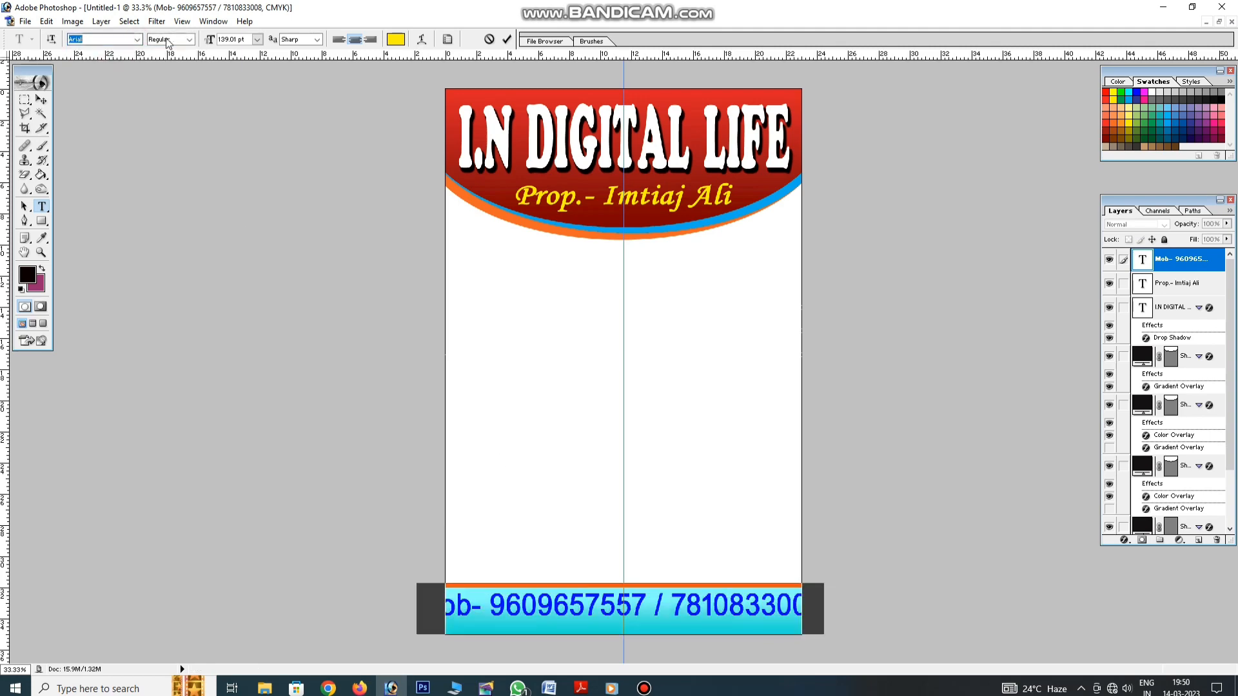
click(189, 40)
click(164, 82)
click(702, 608)
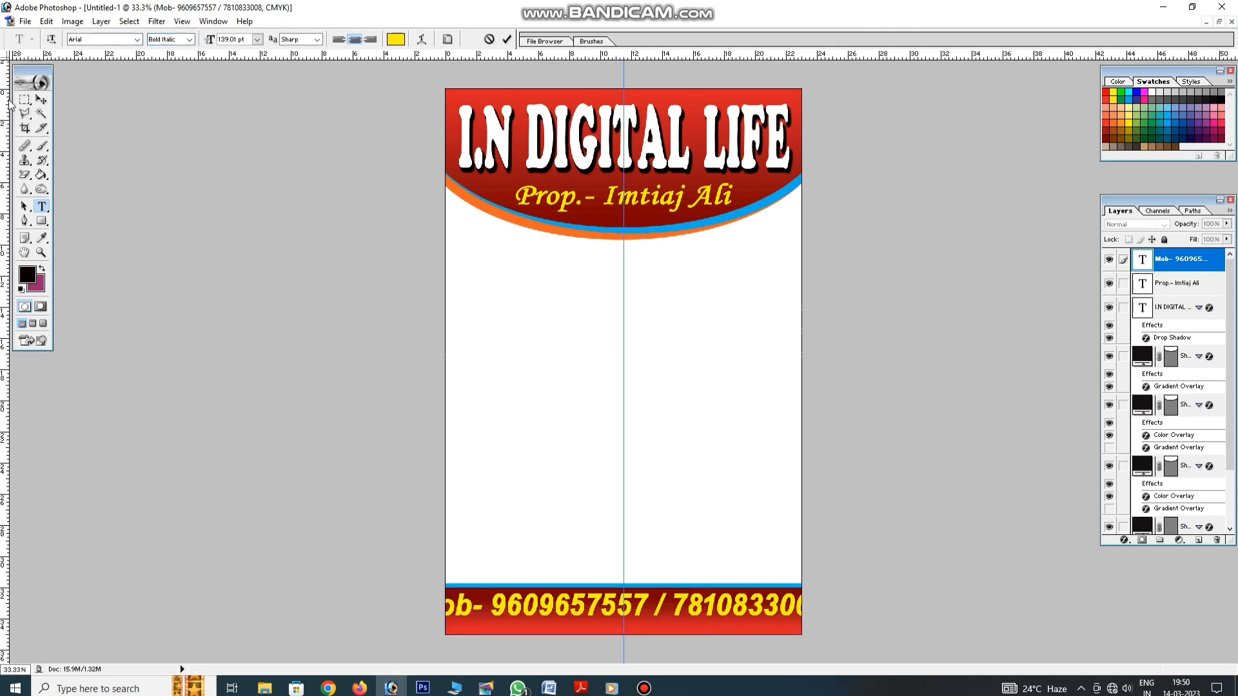
Narrow the phone text again so it sits inside the red band
click(40, 99)
drag(414, 608, 454, 607)
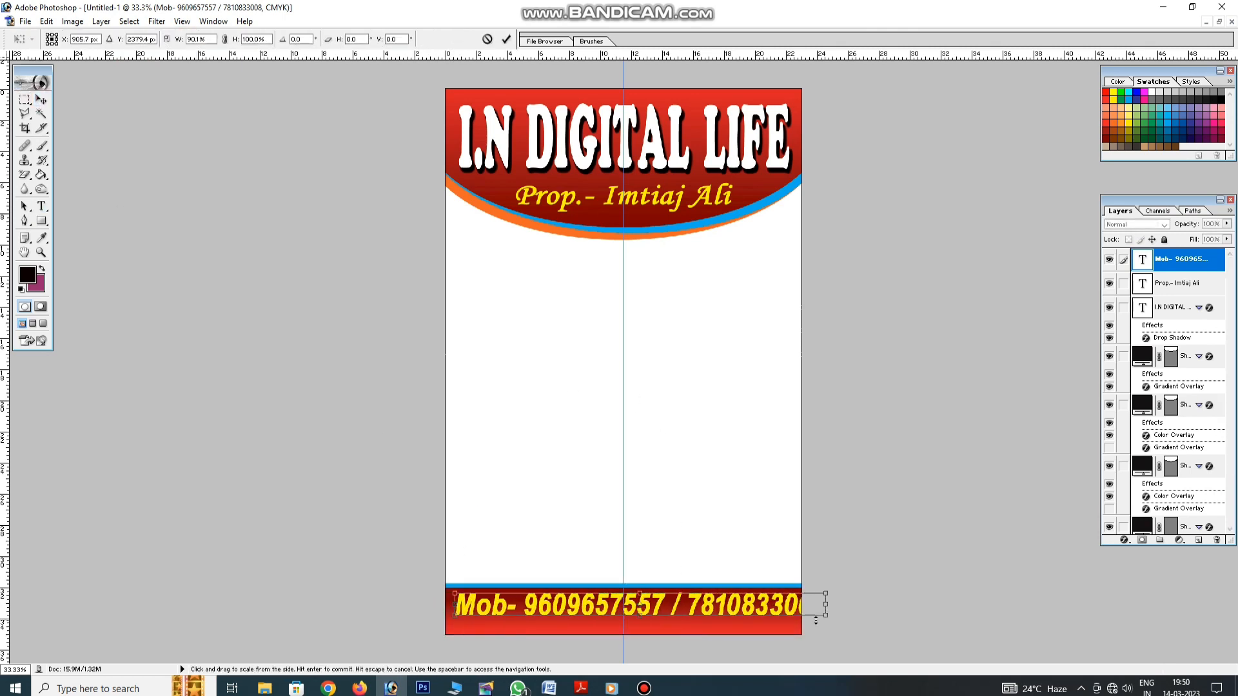
drag(824, 604, 795, 607)
key(Return)
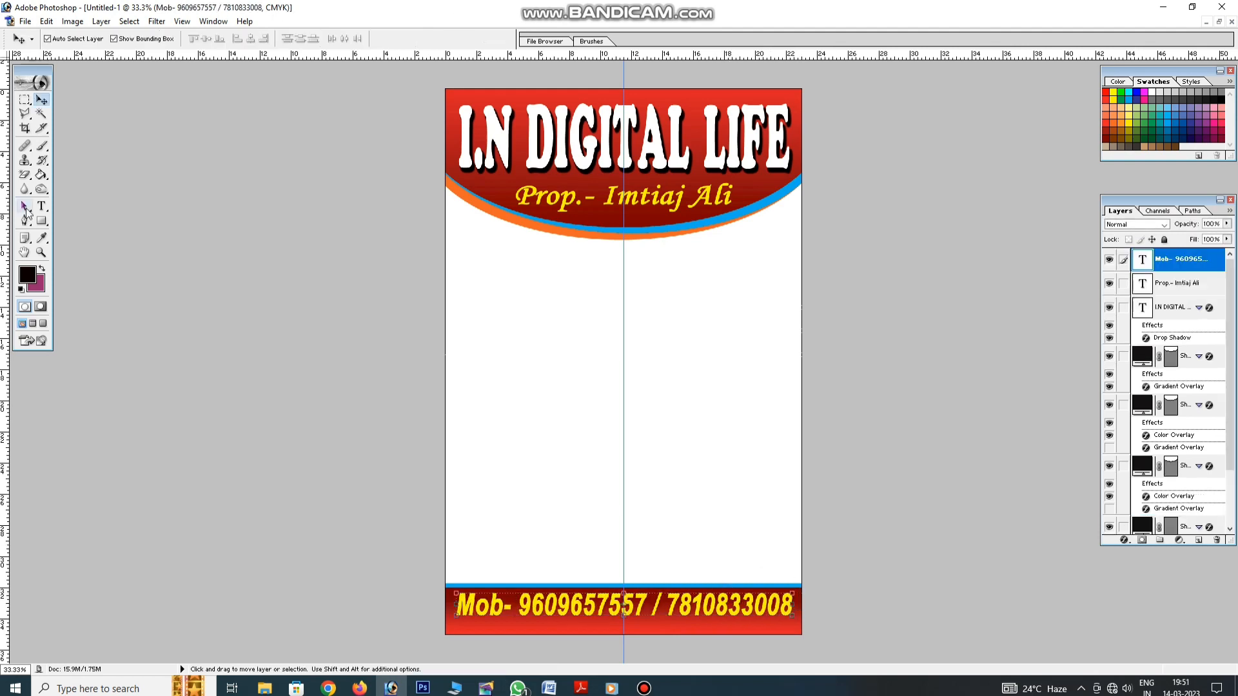
Turn off Faux Bold on the phone text, then begin a text block mid-poster
click(42, 205)
right_click(583, 609)
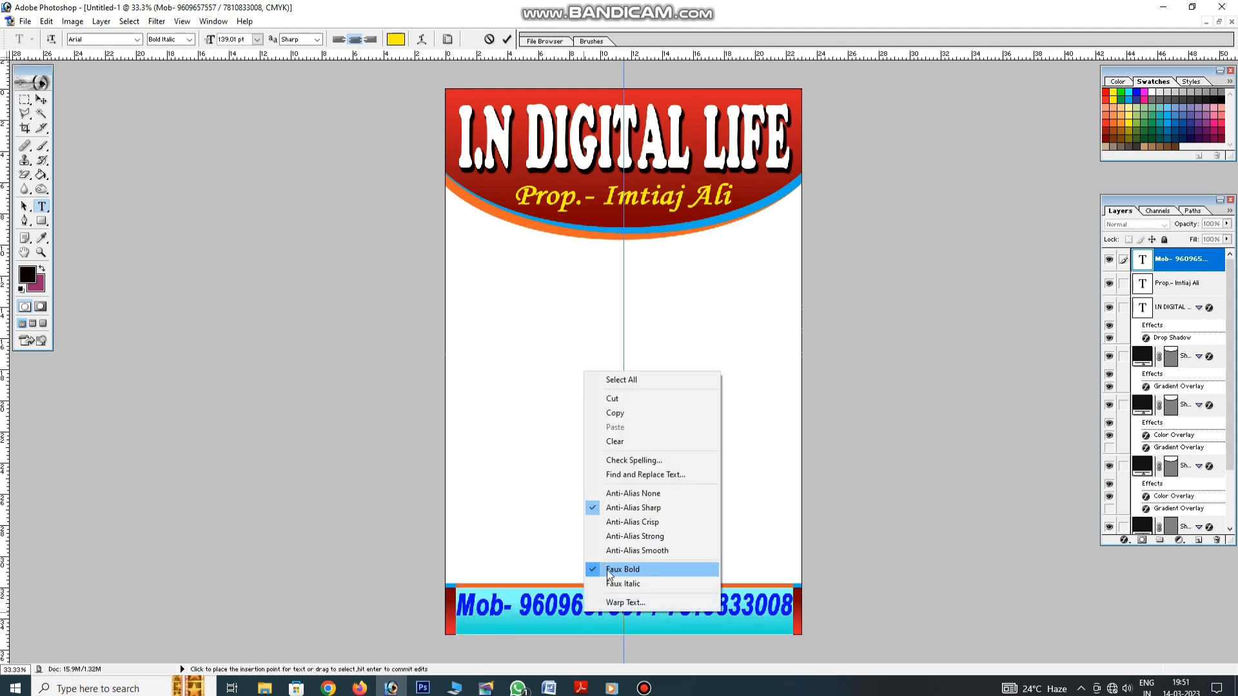
click(630, 567)
click(42, 100)
click(673, 518)
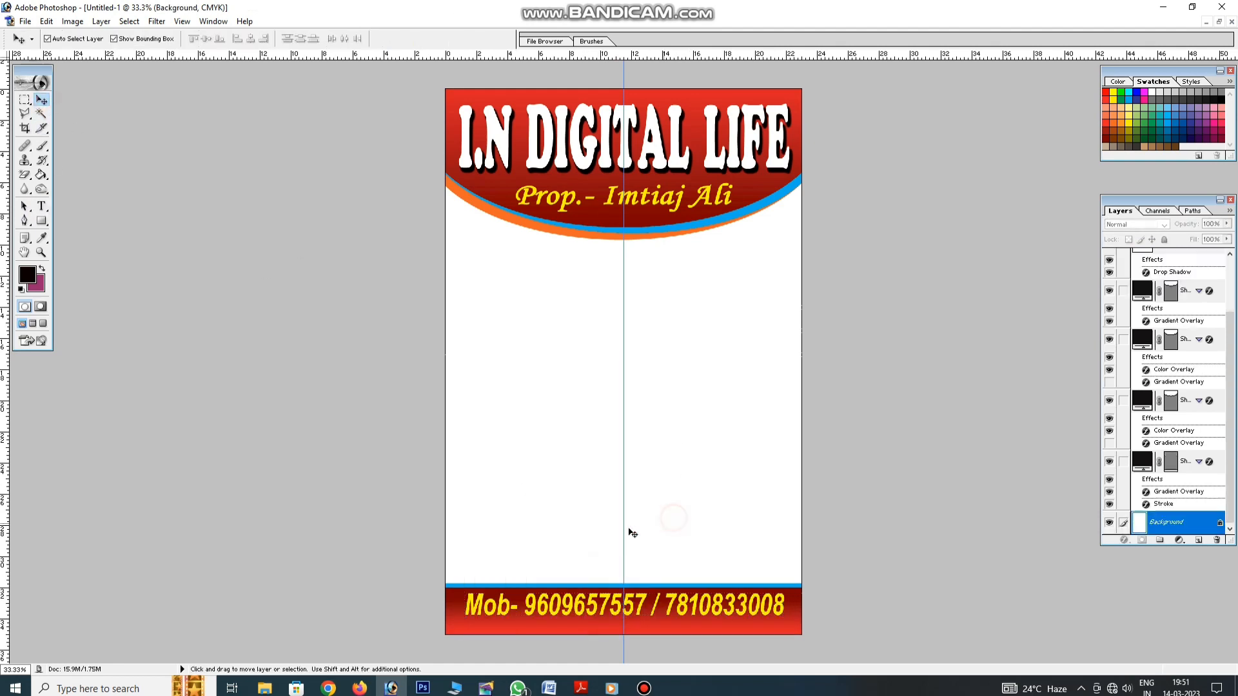
click(643, 606)
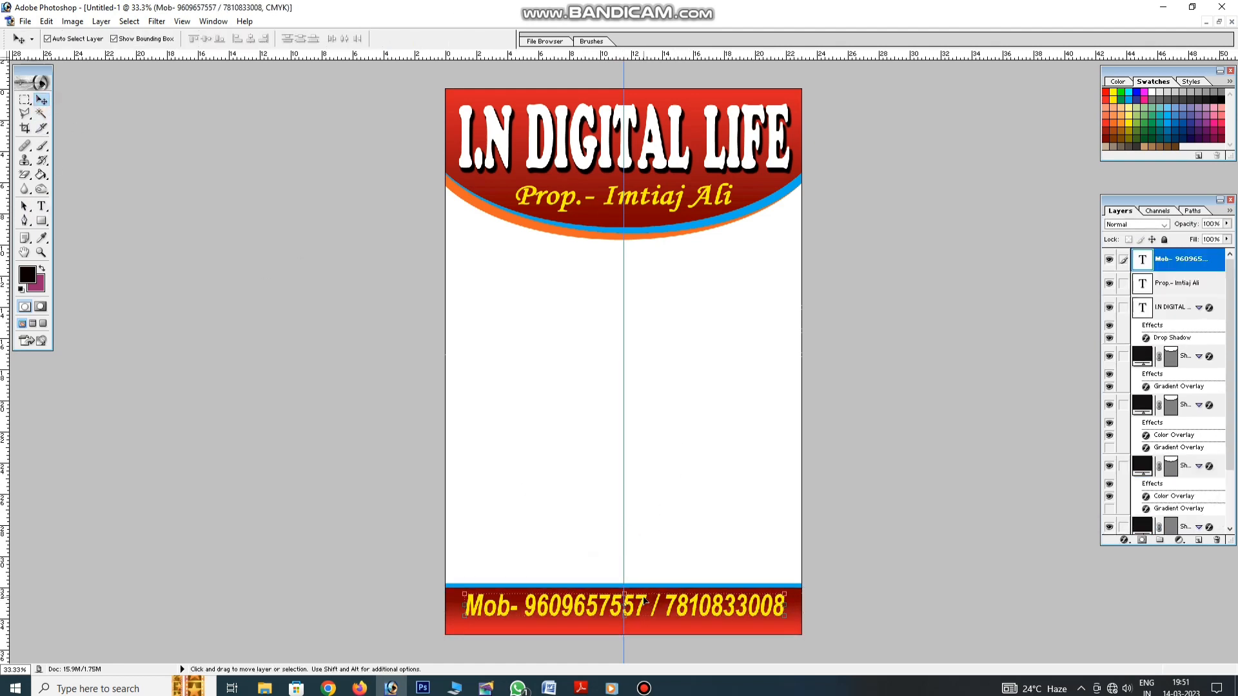
click(659, 529)
key(t)
click(482, 353)
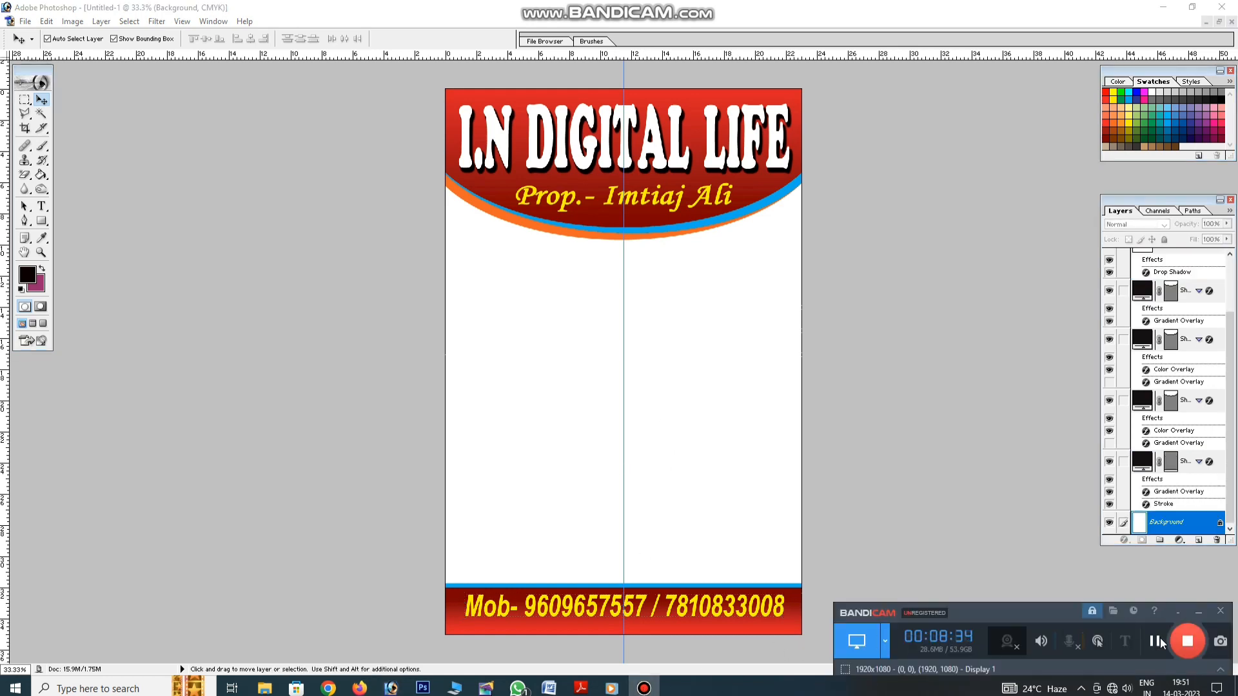
Type the three-line Bengali blurb on all-company mobile repairs, new and used phones, and accessories
click(644, 687)
text(এ)
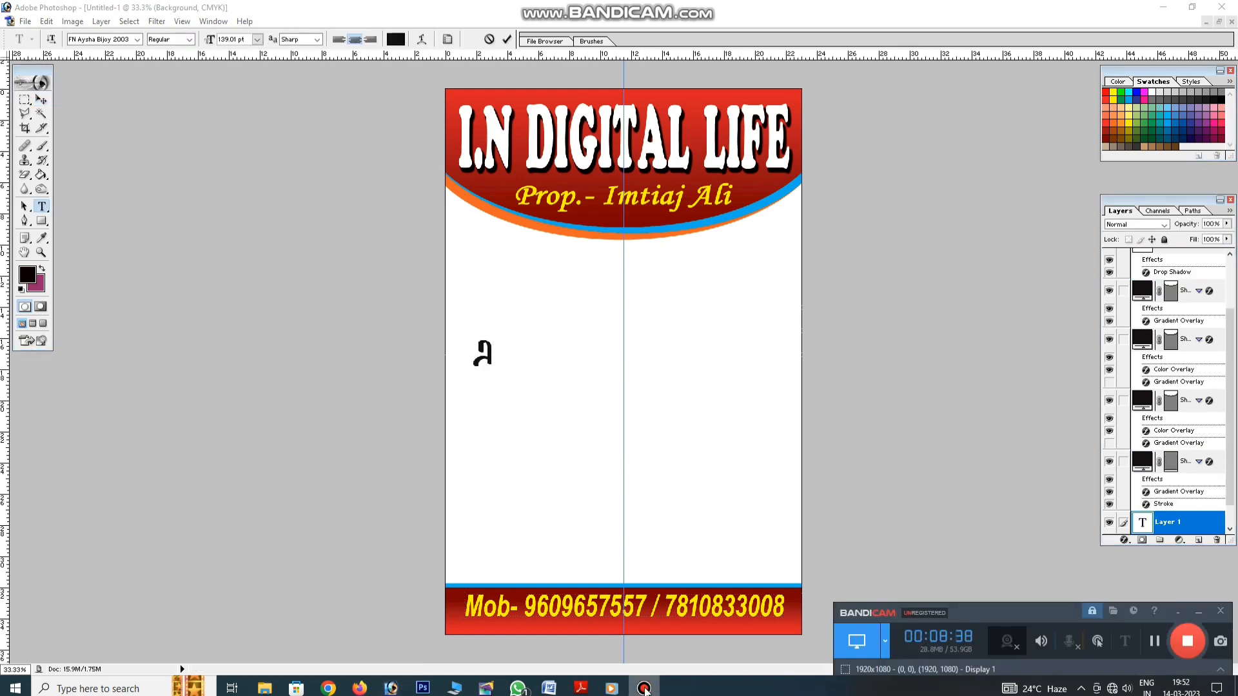
click(644, 687)
text(খানে)
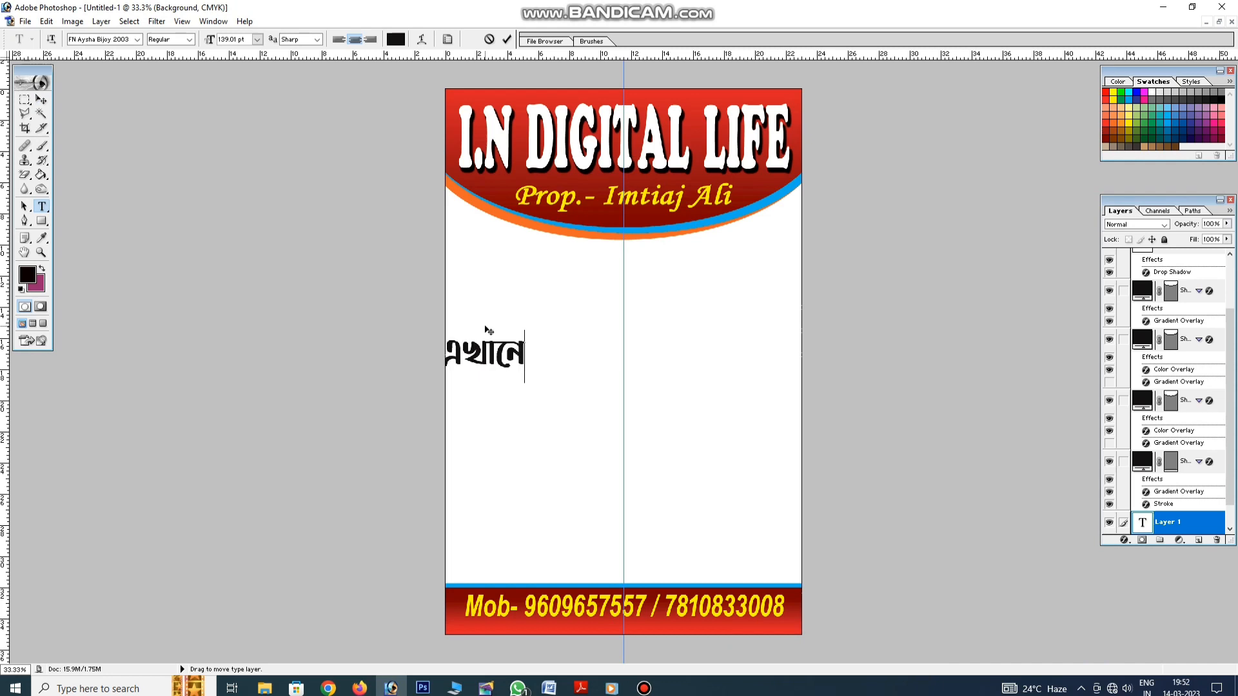
text( মে)
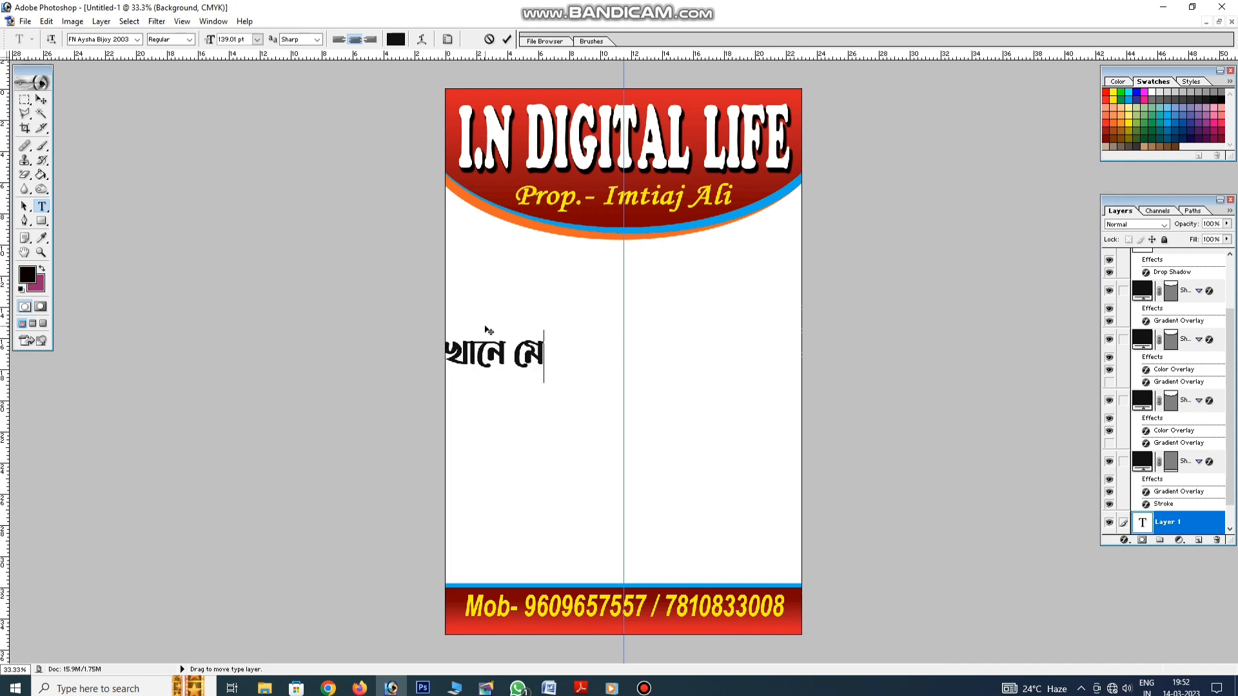
key(BackSpace)
key(BackSpace)
text(সমস্ত)
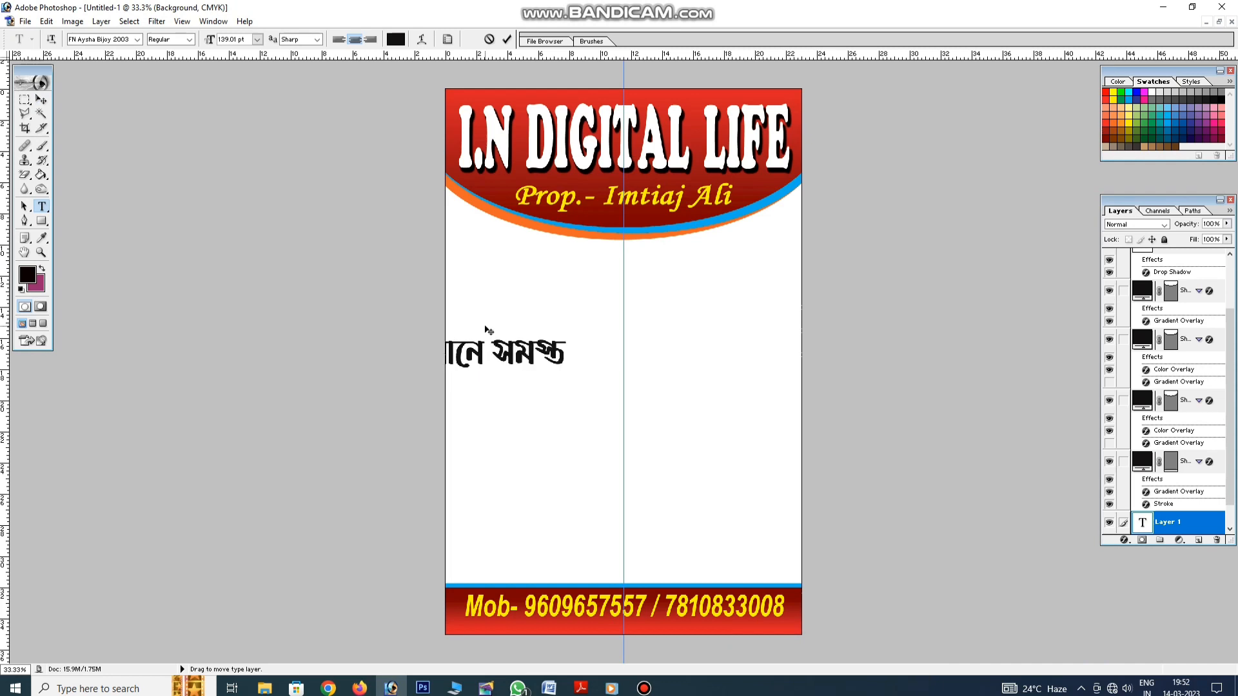
text( কোম্পানীর ে)
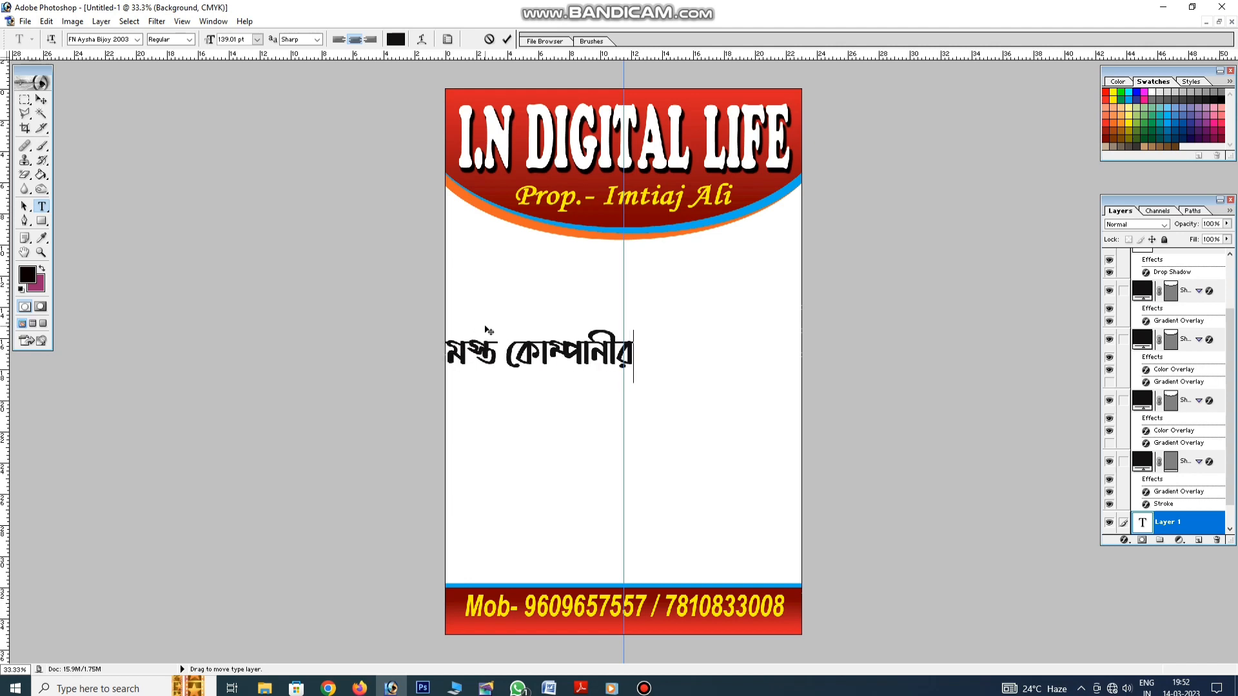
text(মাবাইল)
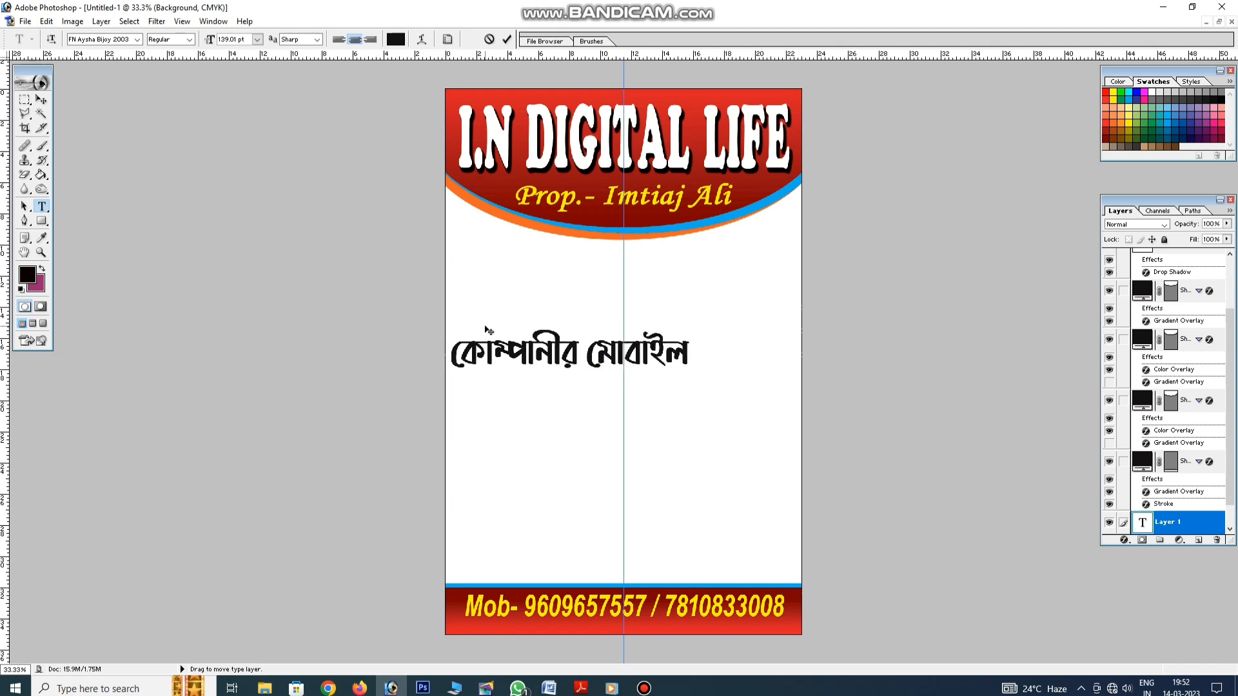
text( রিপিয়ারিং)
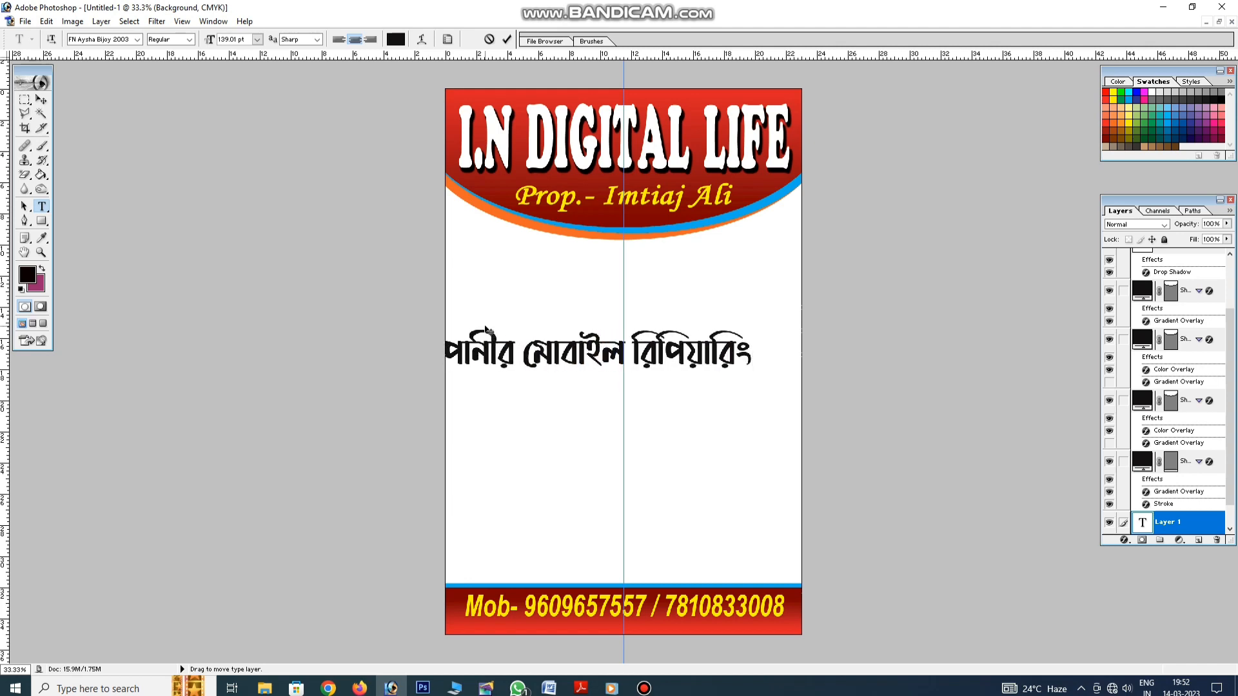
text(, নতুন)
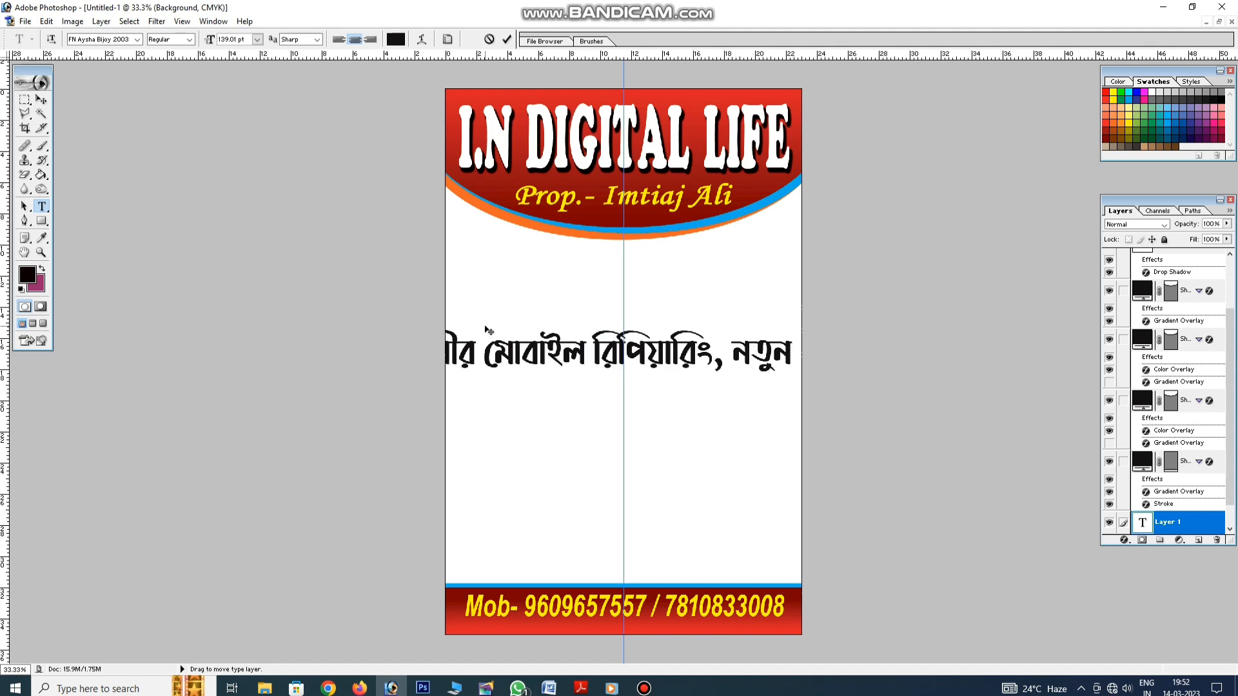
text( প)
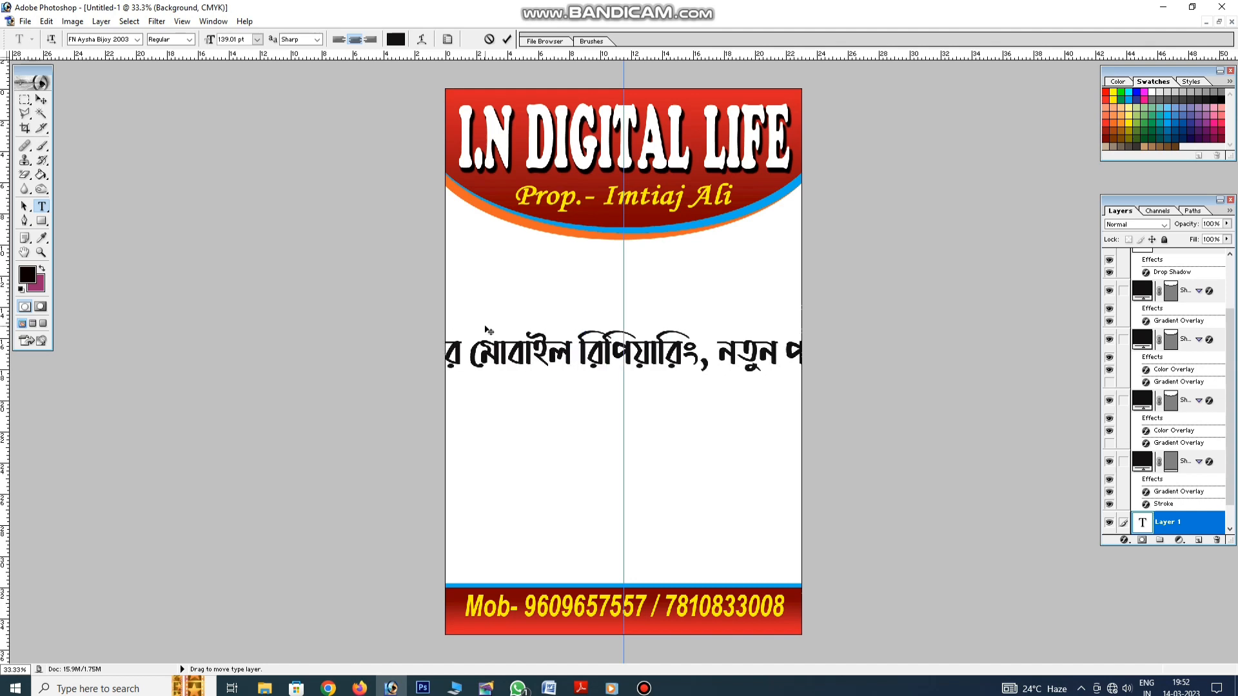
text(ুরা)
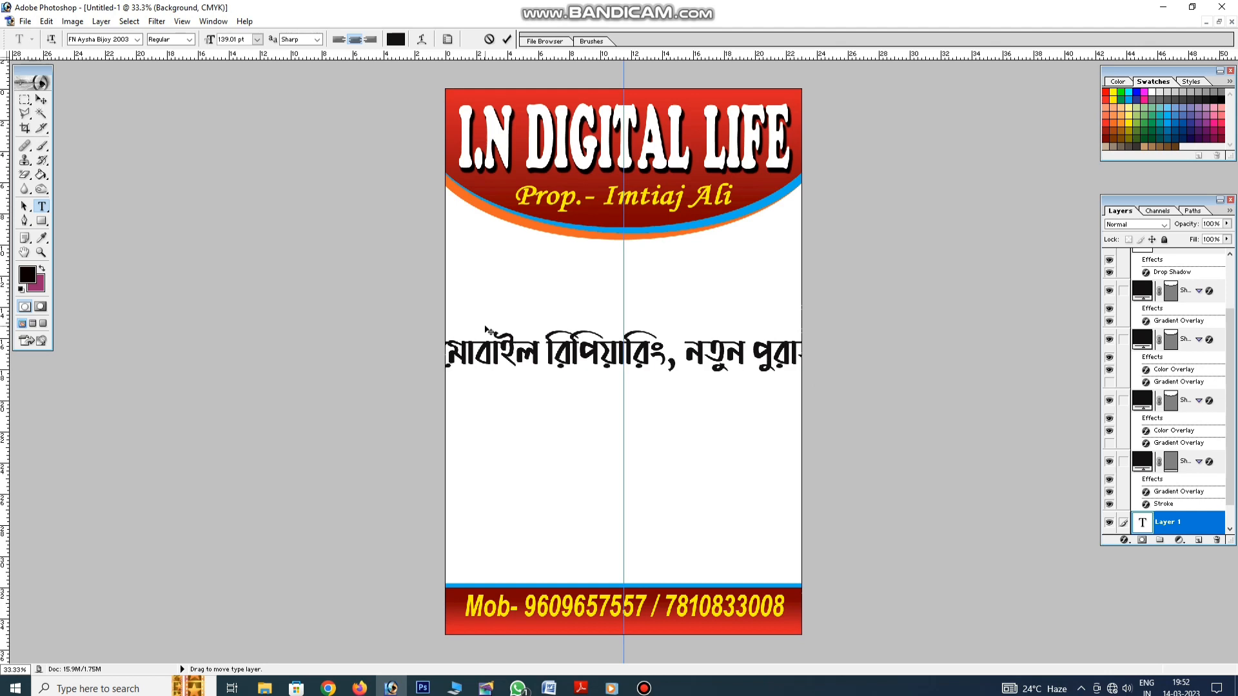
text(তন ে)
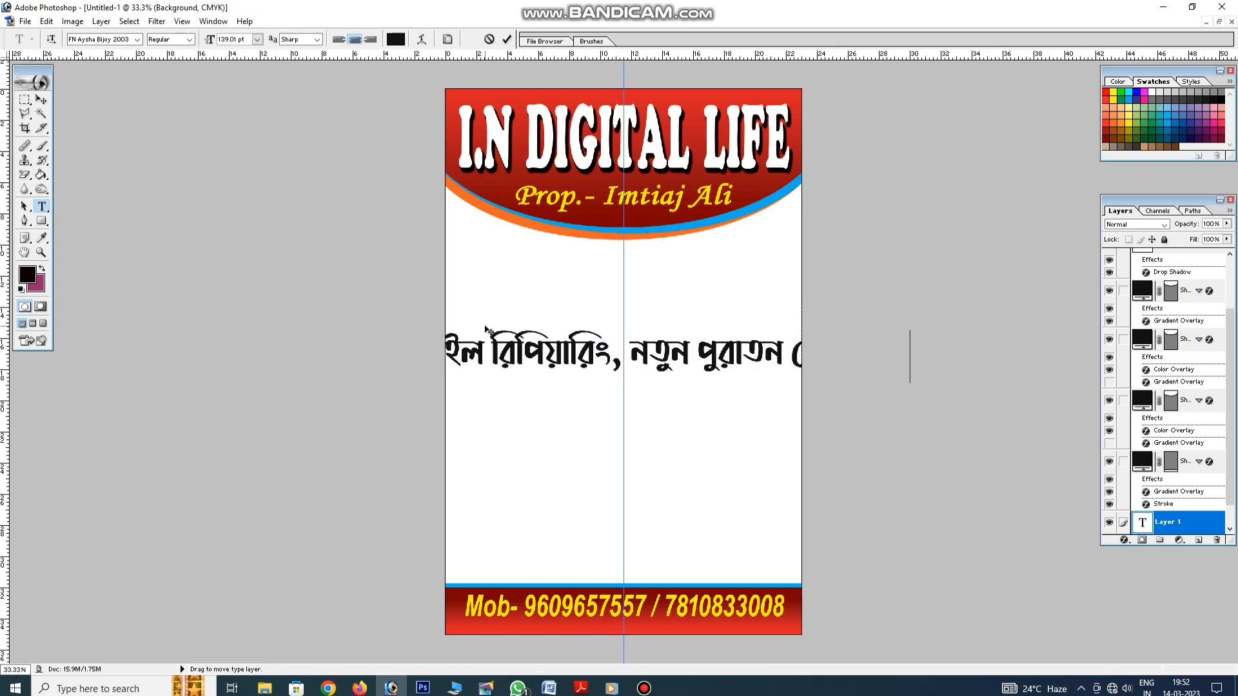
text(মা)
text(া)
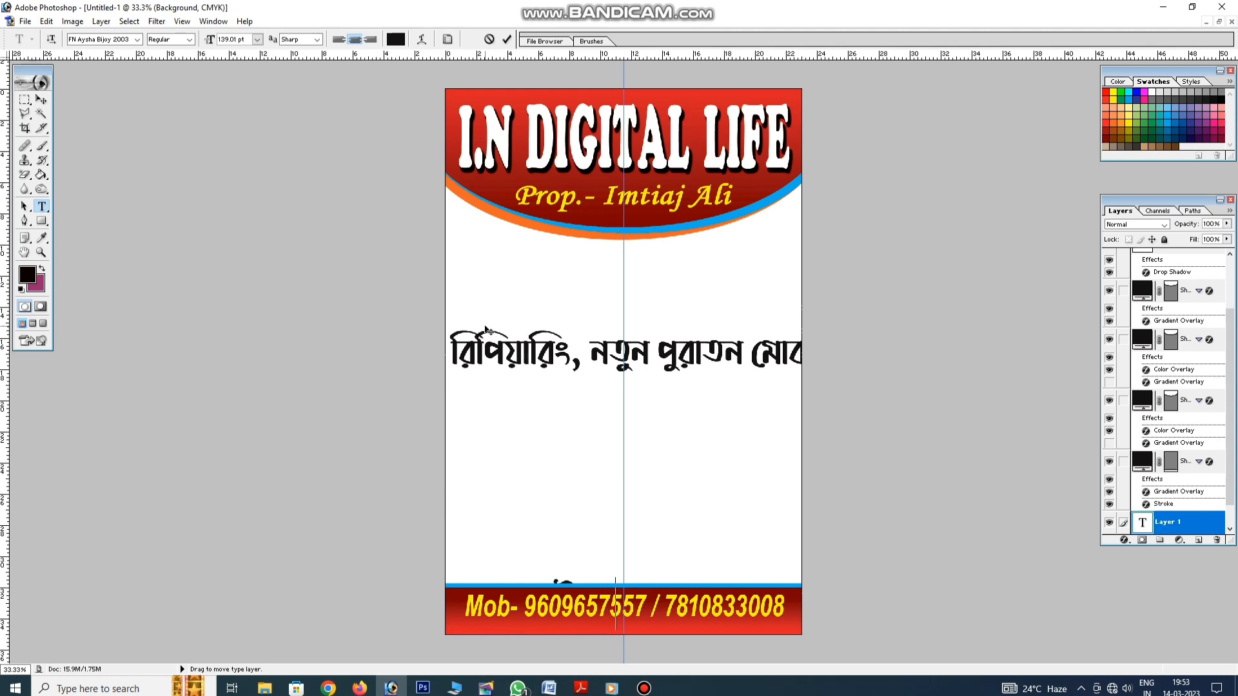
text(করা)
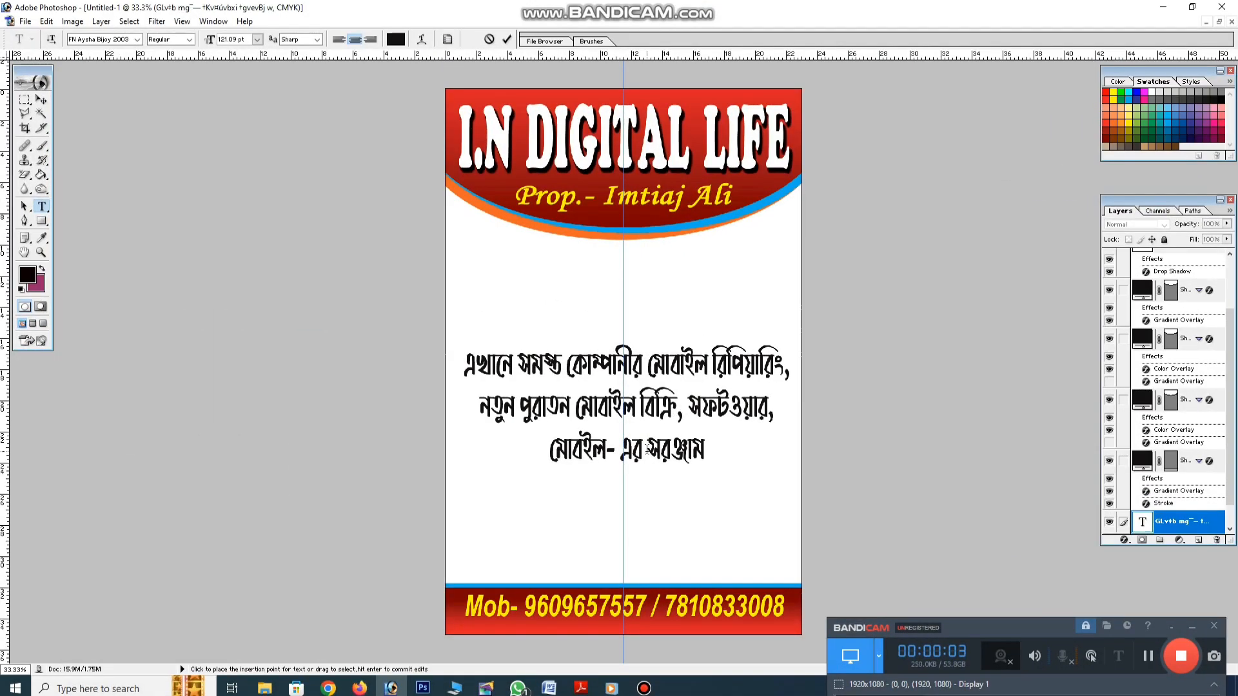
click(647, 449)
text(সমস্ত )
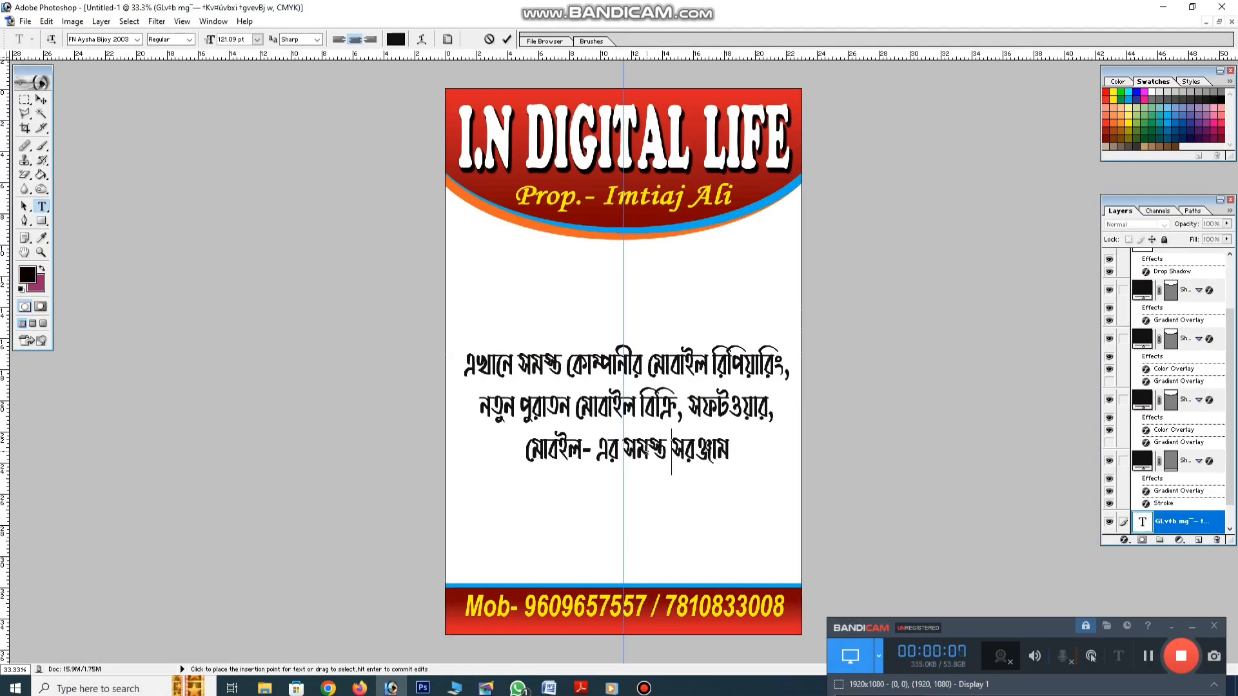
text(রকম সরঞ্জাম)
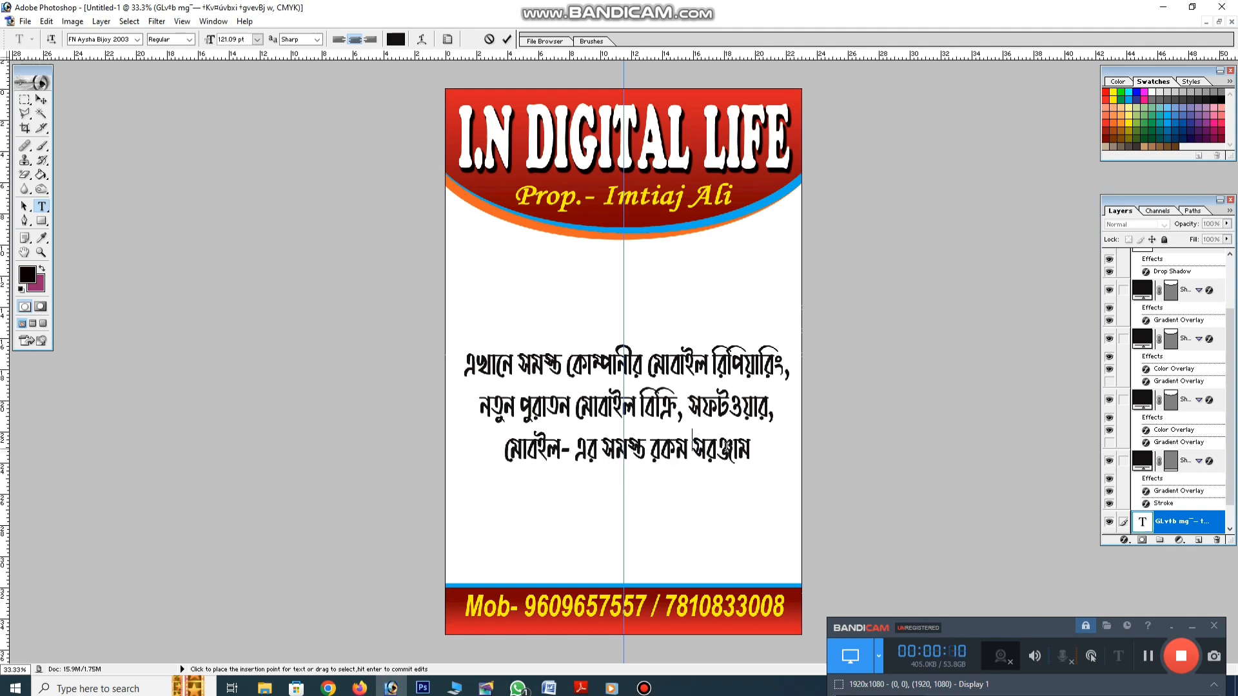
text( পাও)
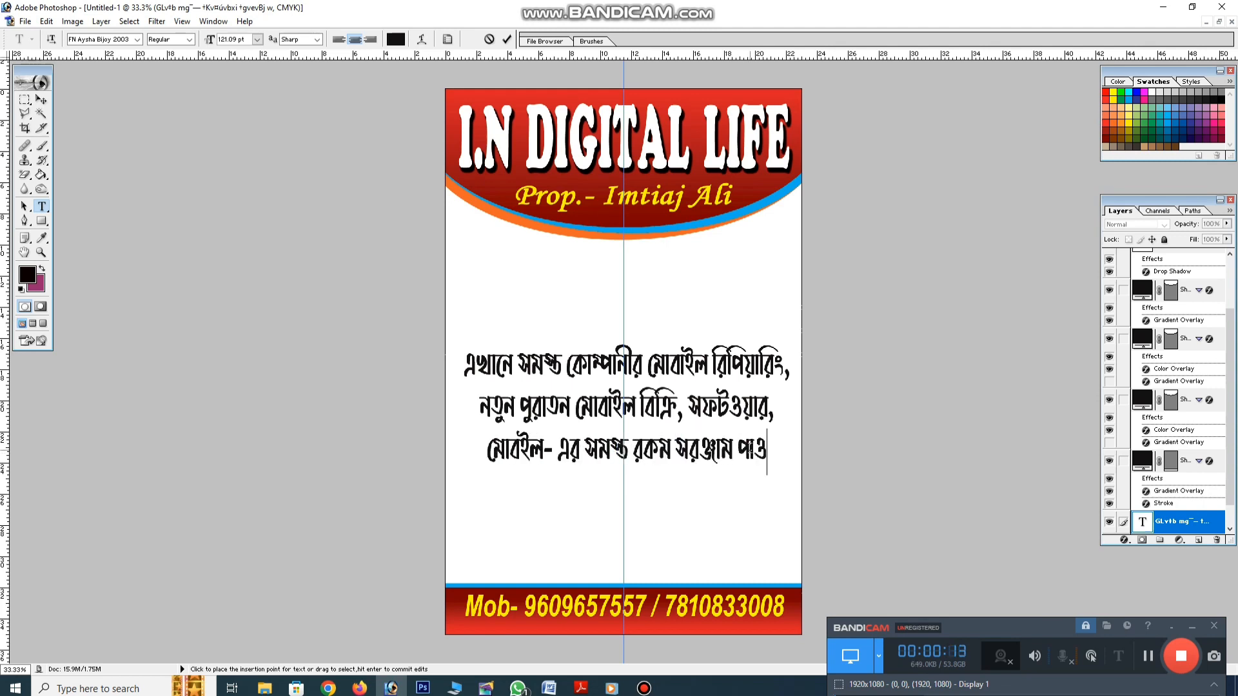
text(য়া যায়।)
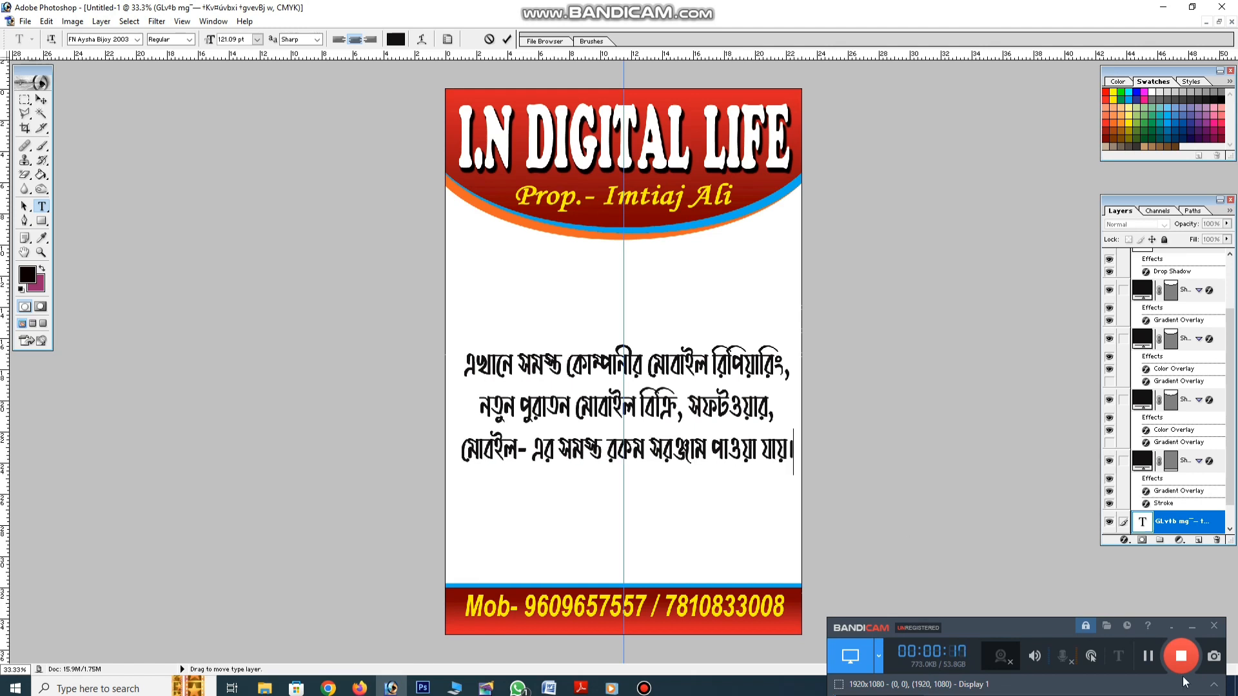
Set the Bengali paragraph in SutonnyMJ Bold and tighten its line spacing
click(1147, 656)
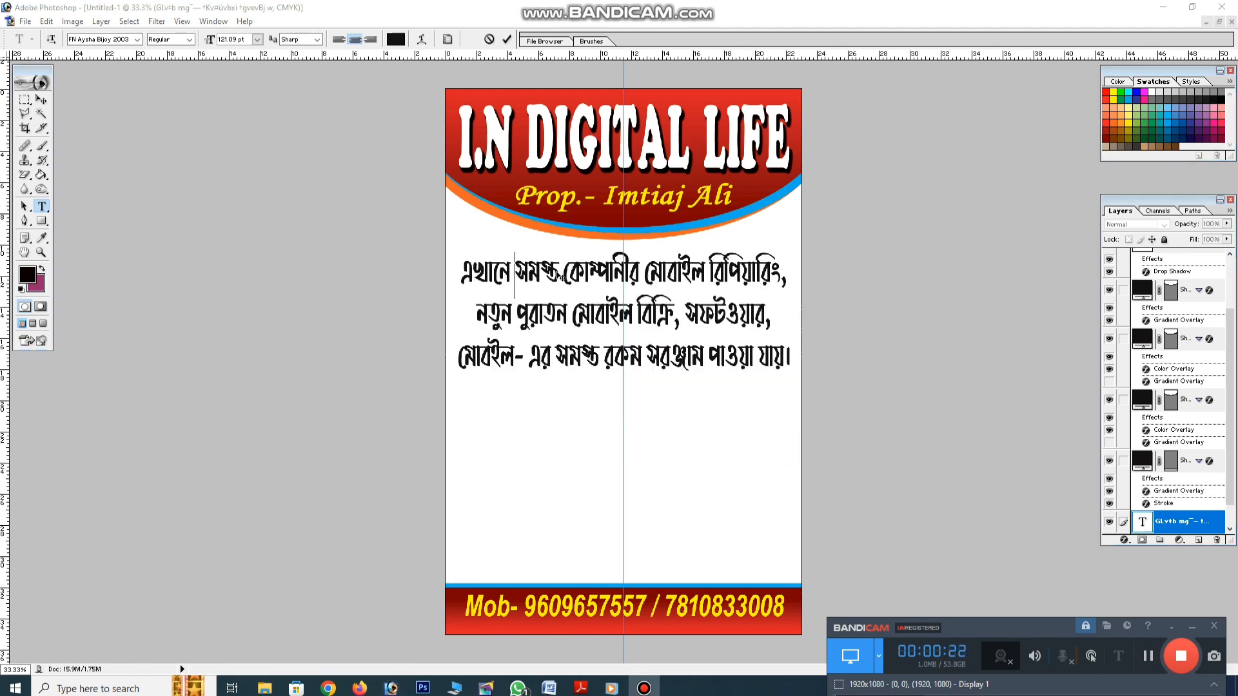
key(ctrl+a)
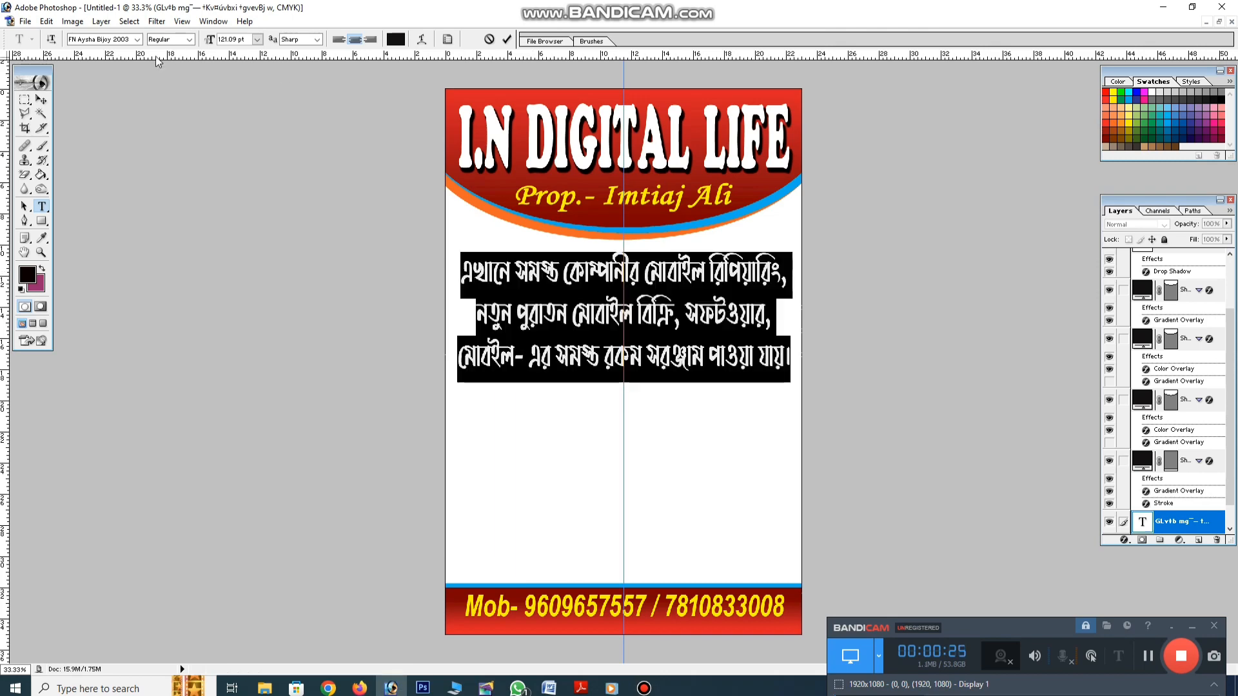
click(138, 40)
drag(189, 129, 211, 246)
click(90, 105)
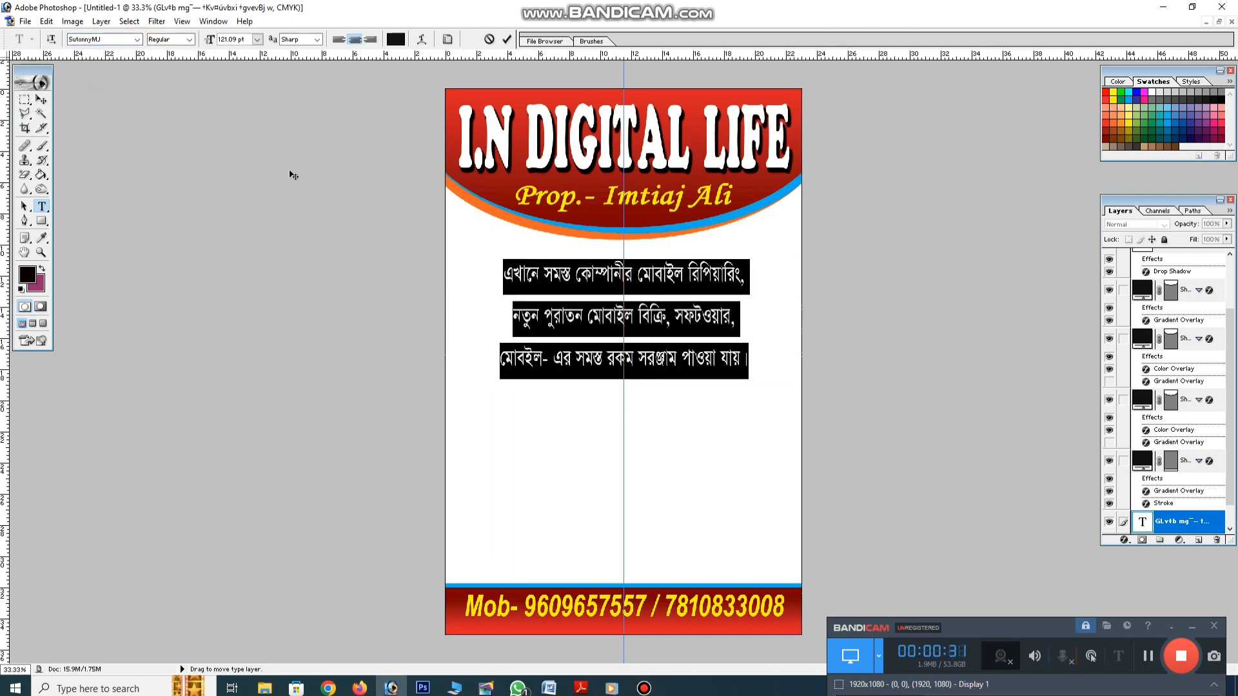
click(173, 42)
click(161, 58)
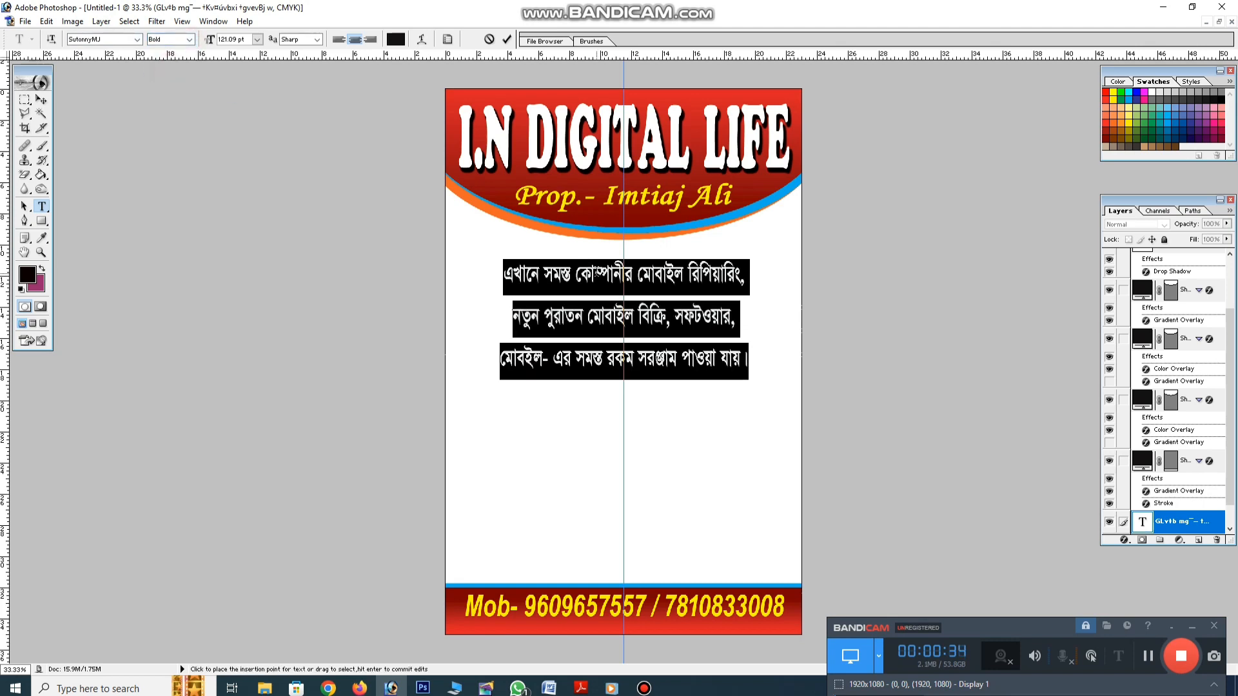
key(ctrl+alt+Up)
key(ctrl+alt+Up)
key(ctrl+alt+Up)
key(ctrl+alt+Up)
key(ctrl+alt+Up)
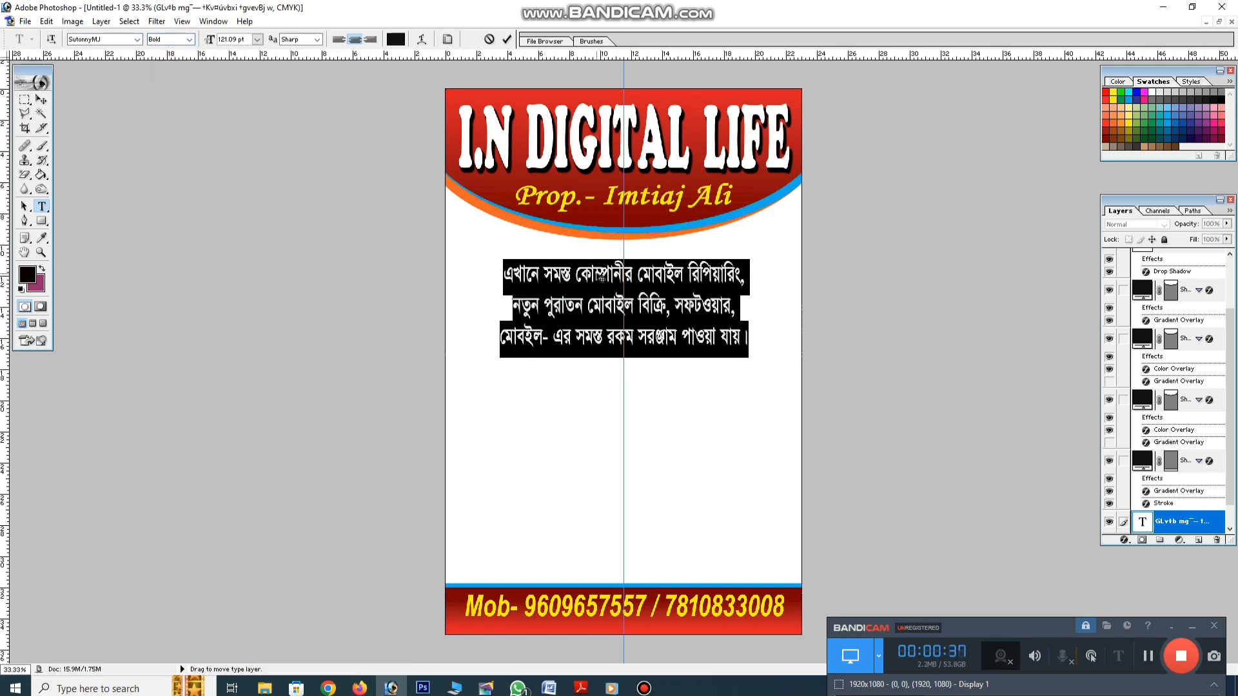
click(600, 272)
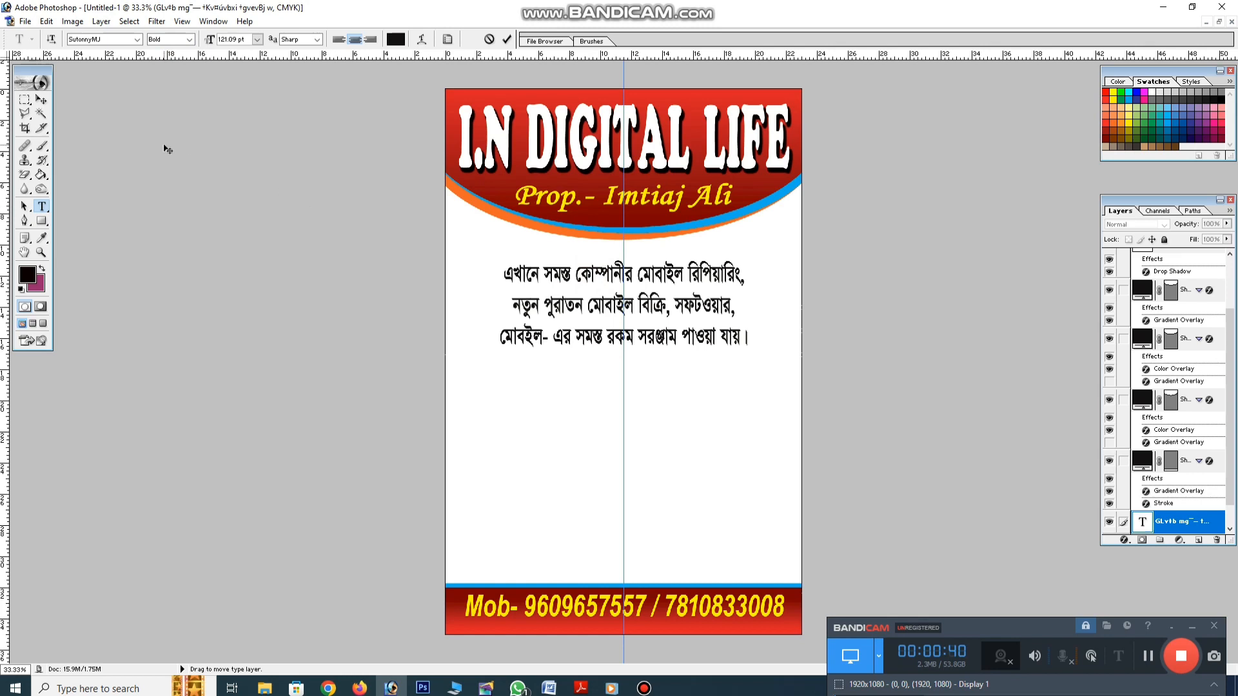
Stretch the paragraph left, right and upward with Free Transform
click(41, 100)
key(ctrl+t)
drag(502, 303, 455, 305)
drag(746, 301, 789, 301)
drag(717, 259, 718, 245)
key(Return)
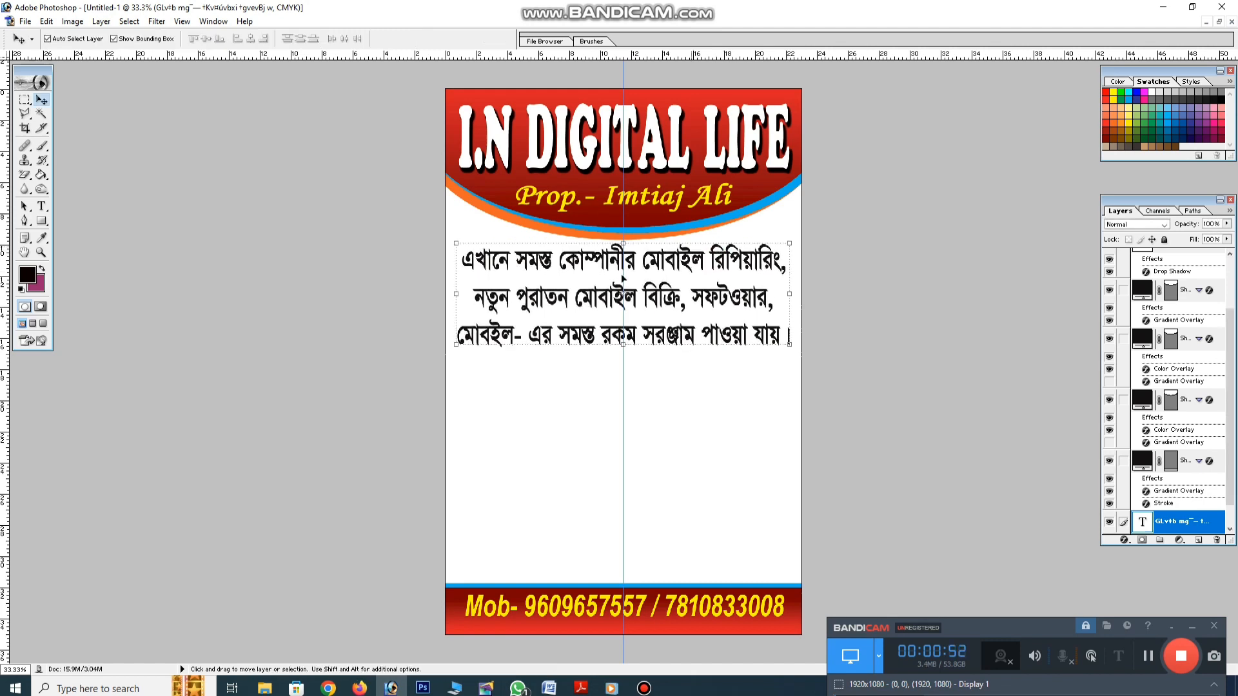
click(40, 206)
click(493, 335)
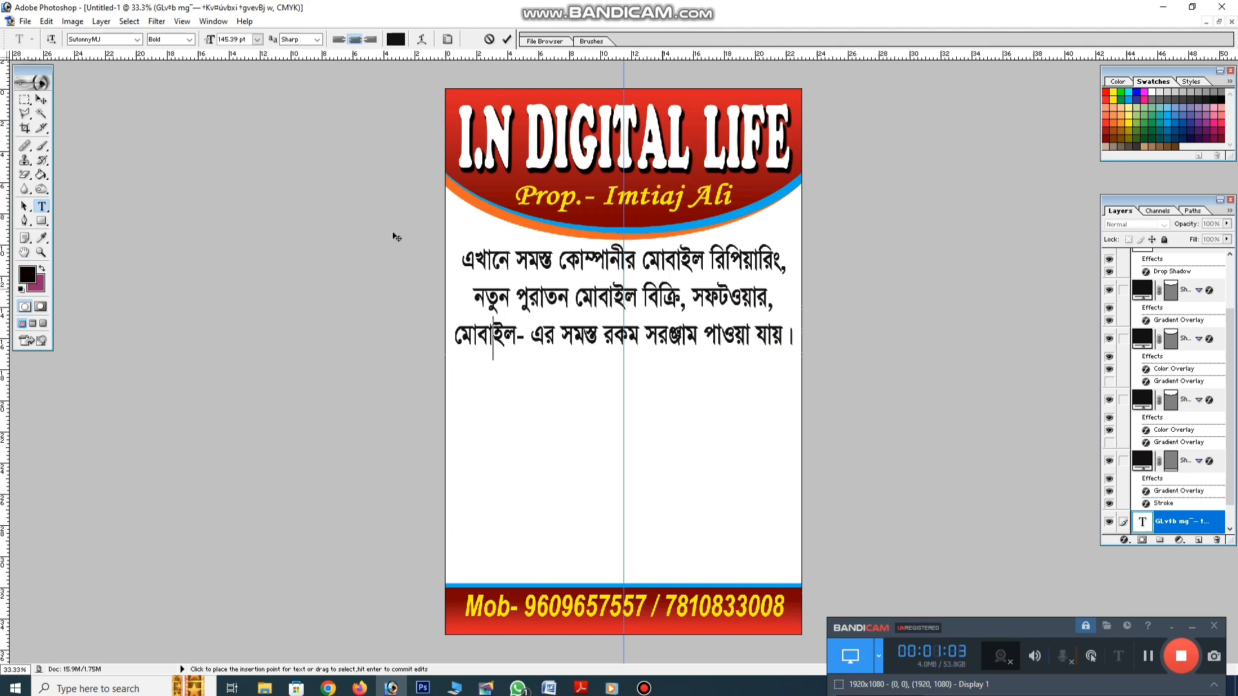
Insert 'এছাড়াও' and 'সুলভ মূল্যে' with a line break, then widen the paragraph slightly
click(41, 100)
click(1145, 656)
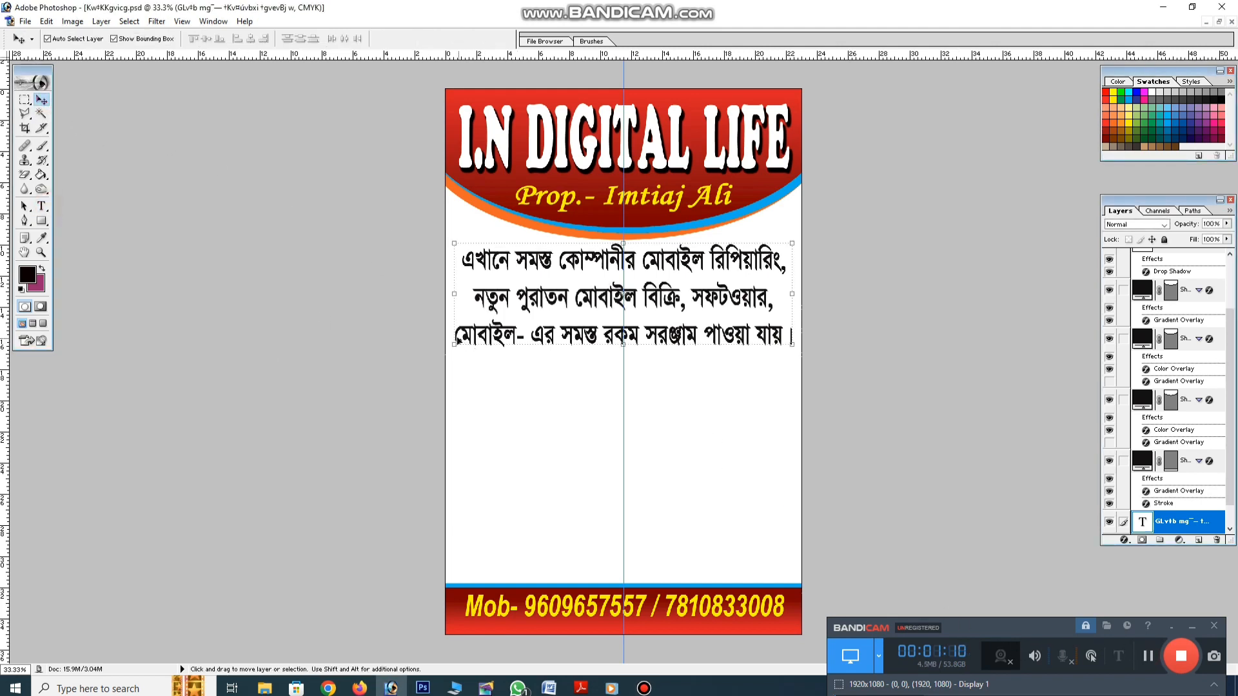
click(41, 206)
click(516, 349)
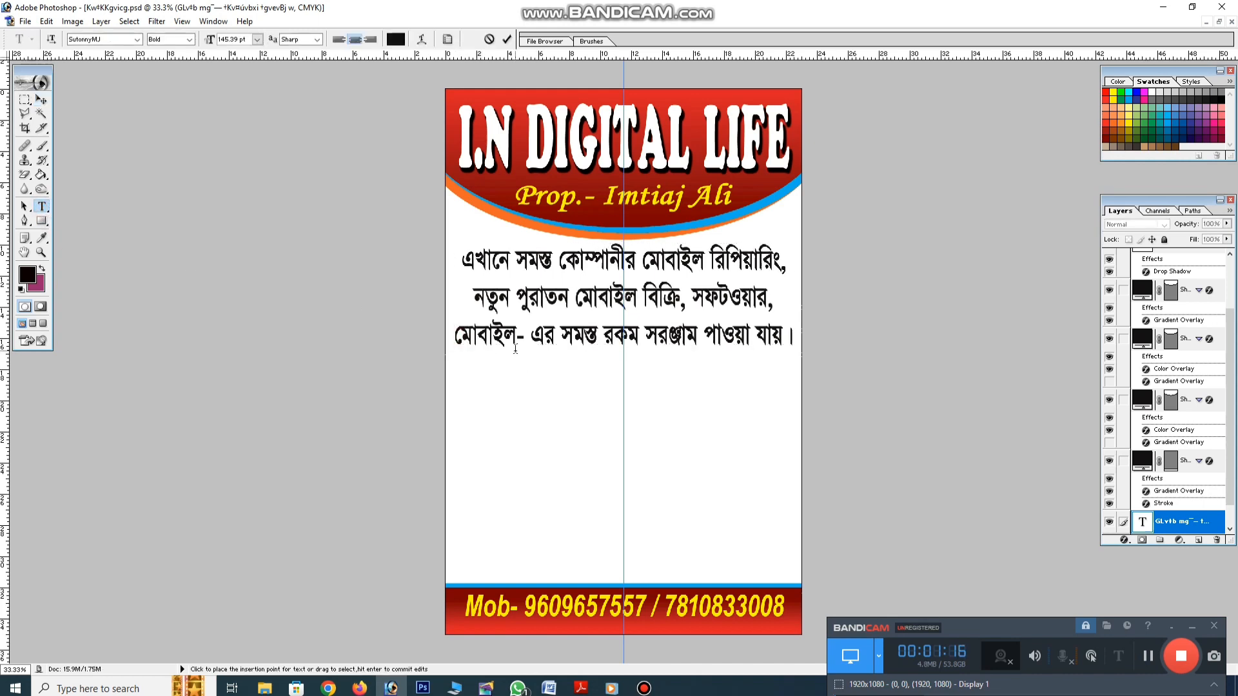
text(এছা)
text(ড়াও)
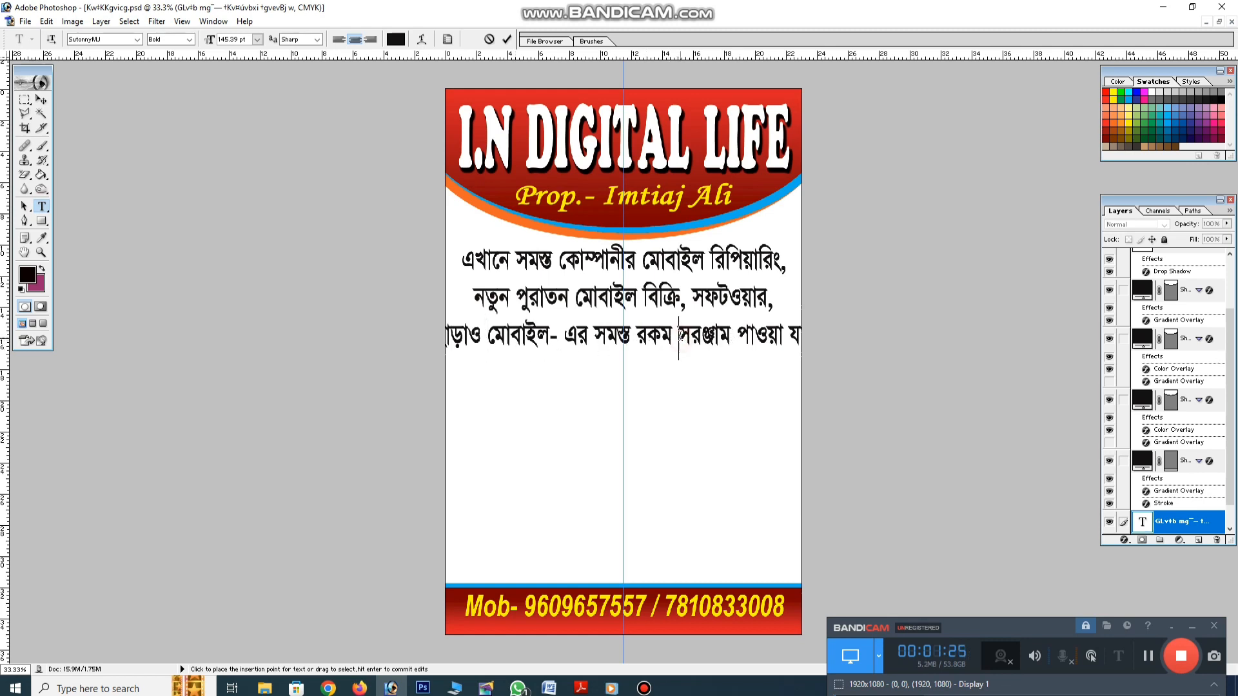
key(Return)
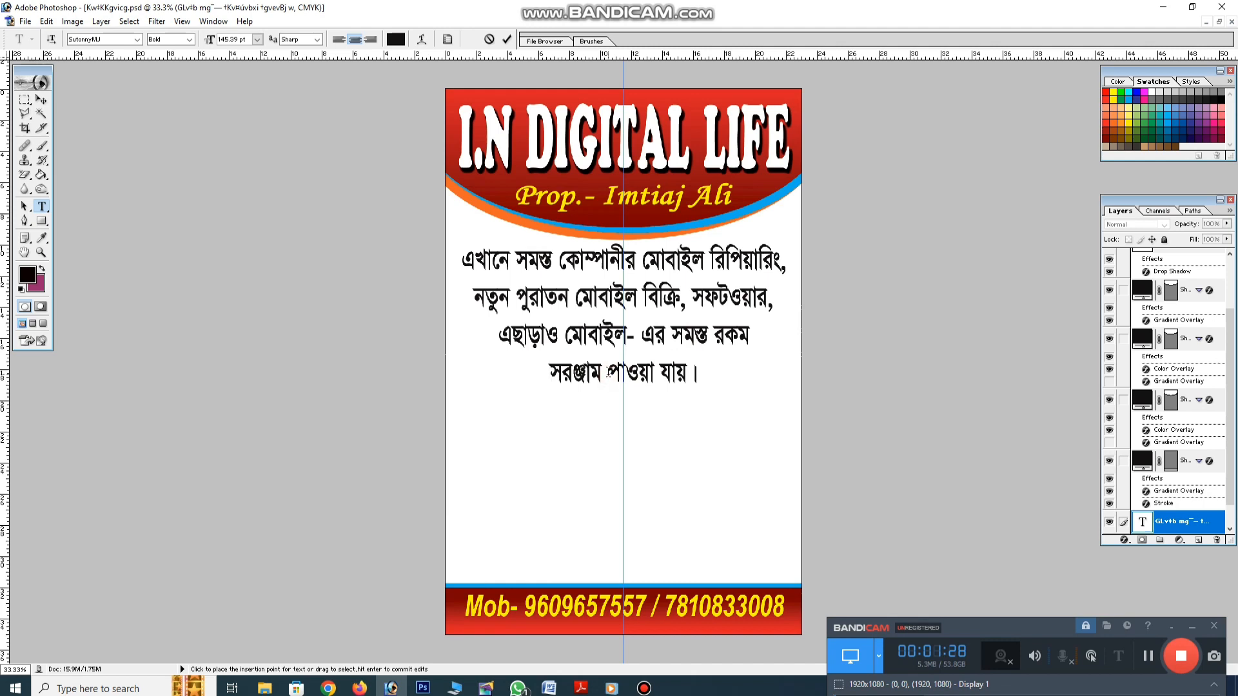
text(সুলভ মূ)
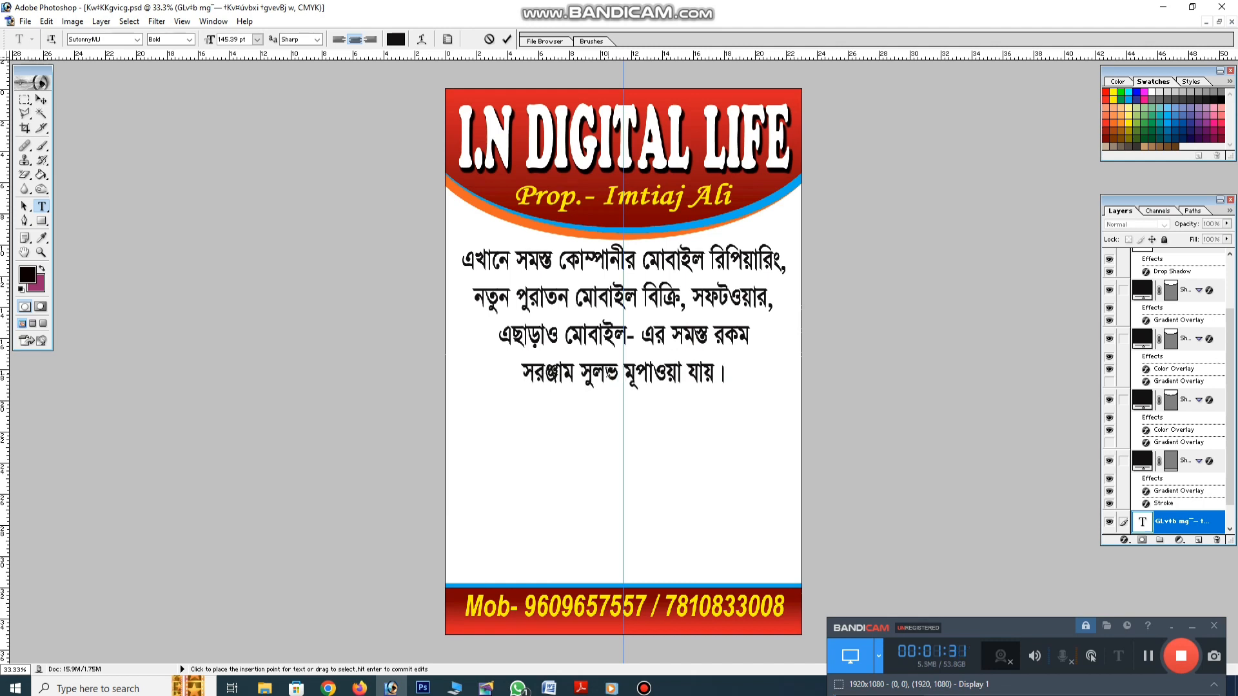
text(ল্যে)
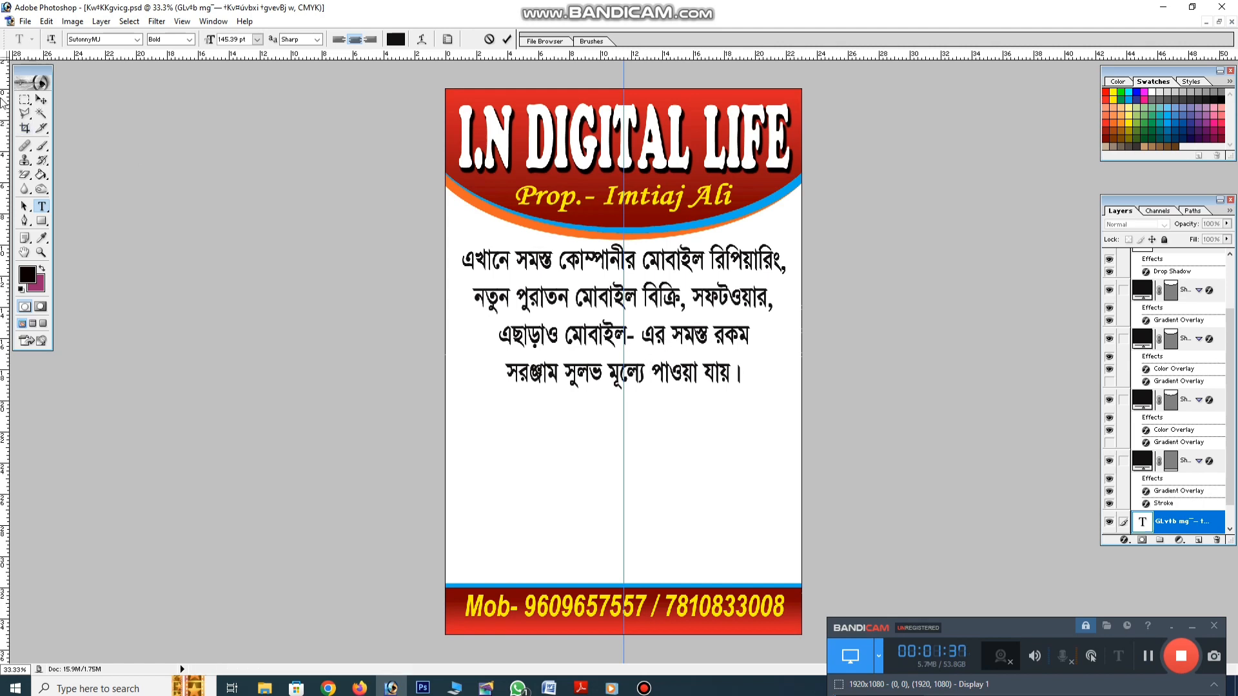
click(40, 99)
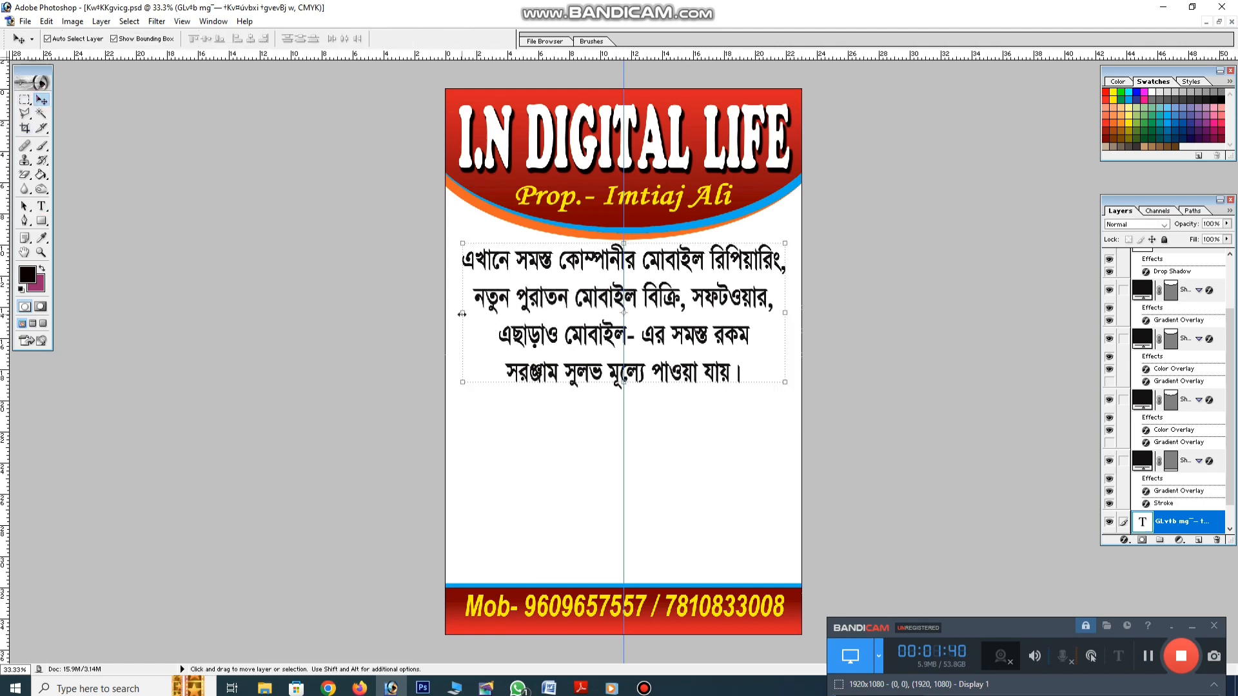
drag(462, 314, 456, 313)
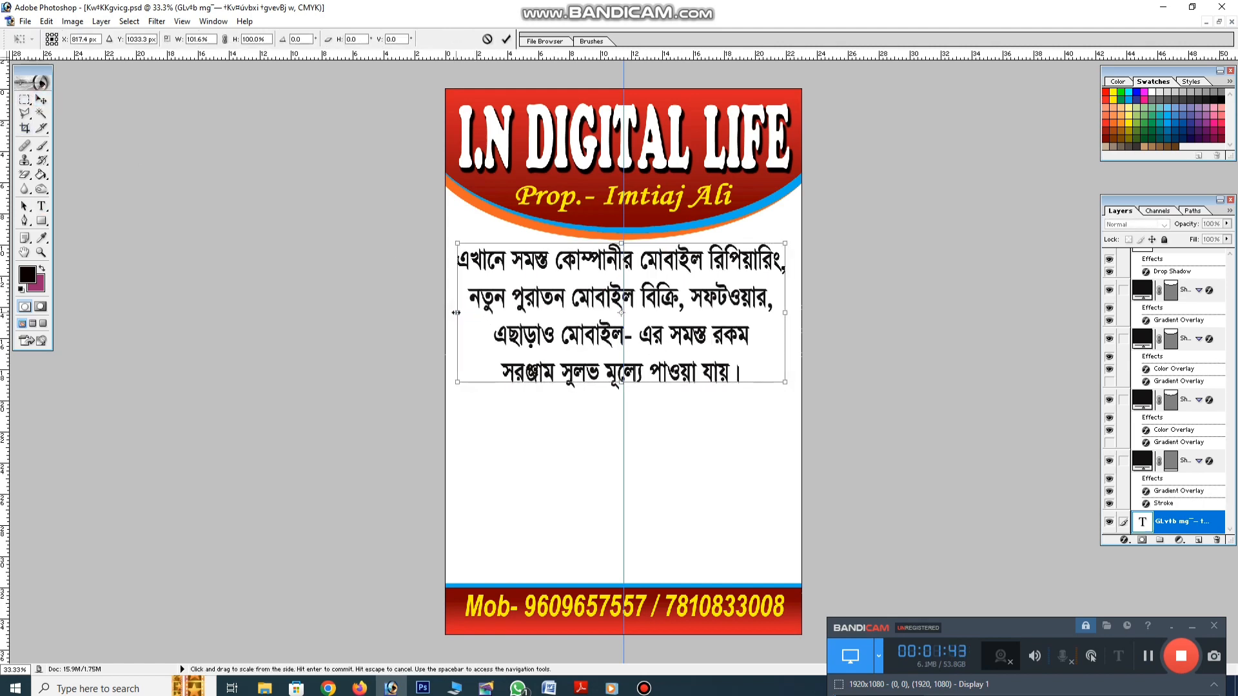
key(Return)
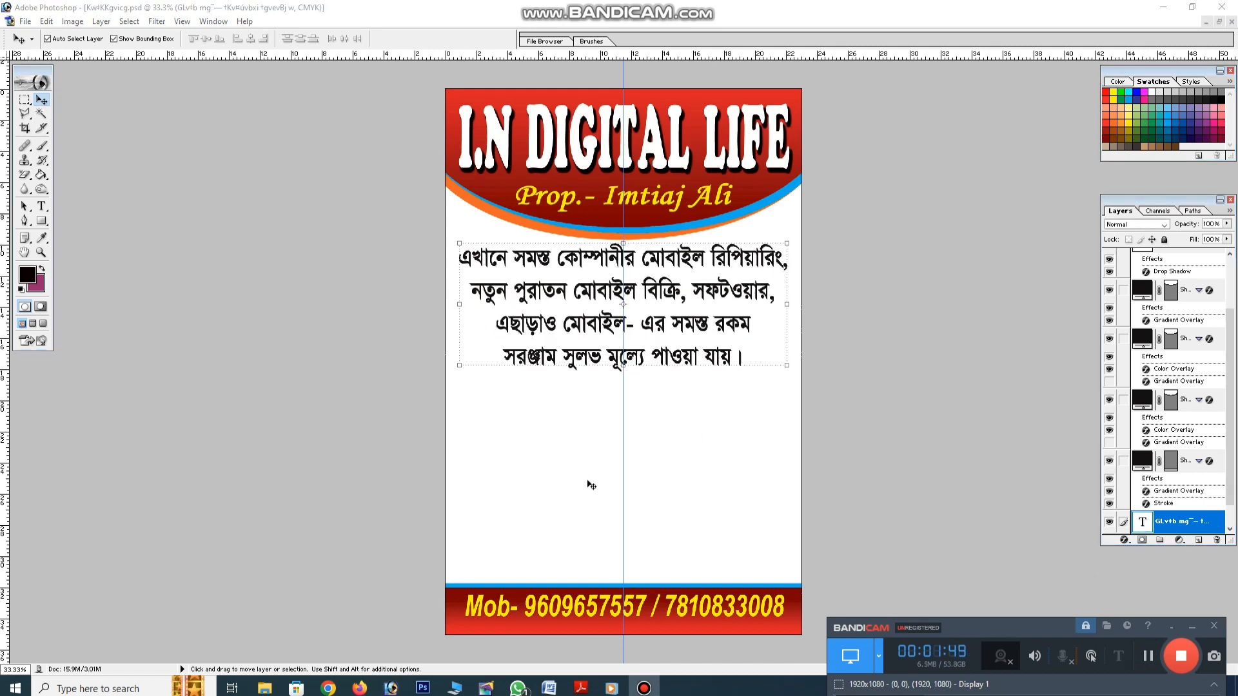
click(580, 474)
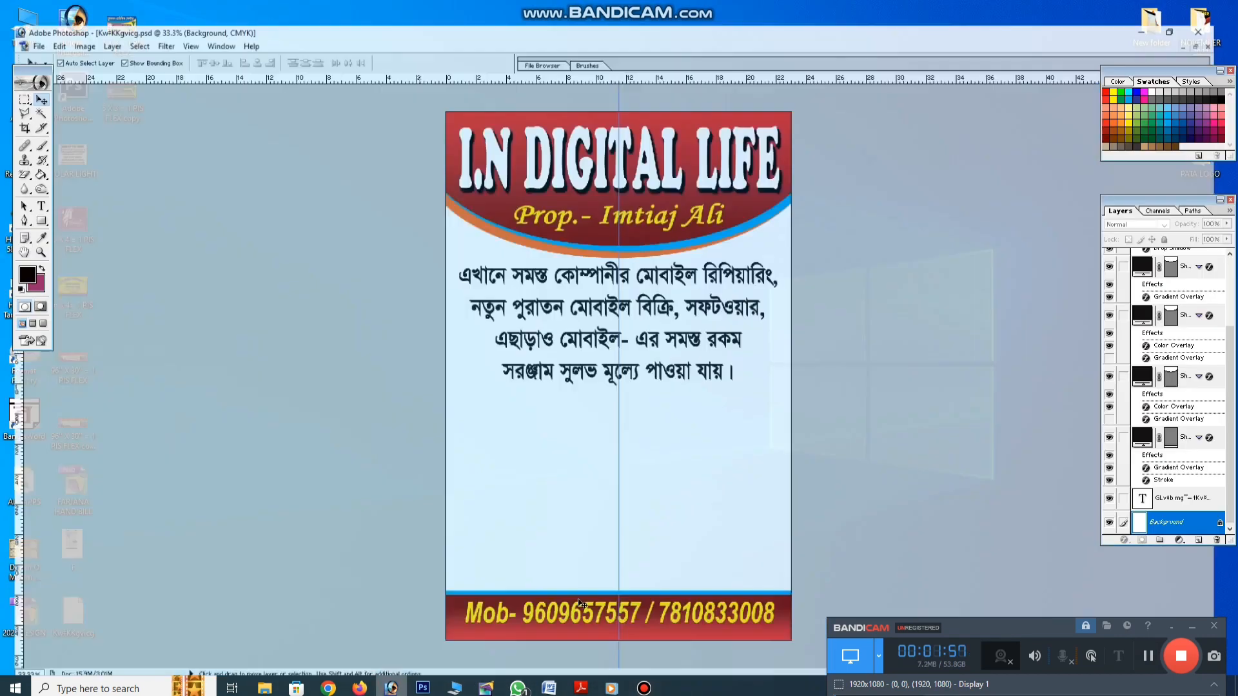
Draw a black circle with the Ellipse tool and move it partly off the left edge
click(791, 522)
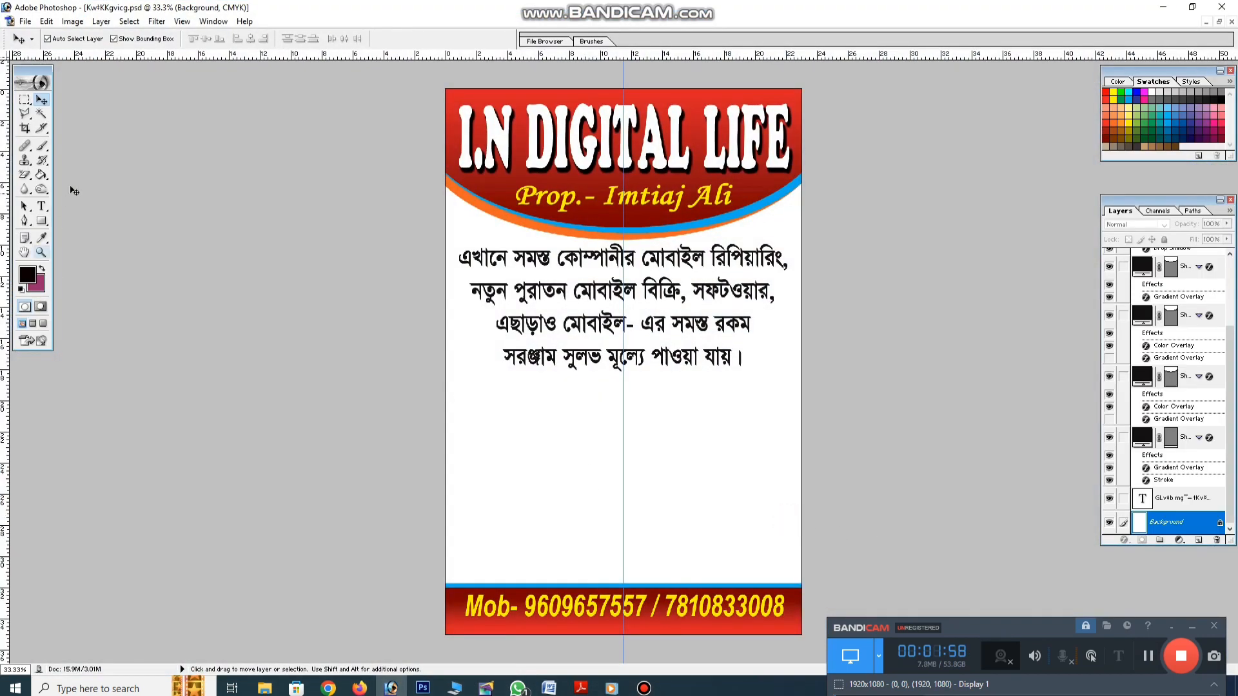
drag(41, 220, 90, 248)
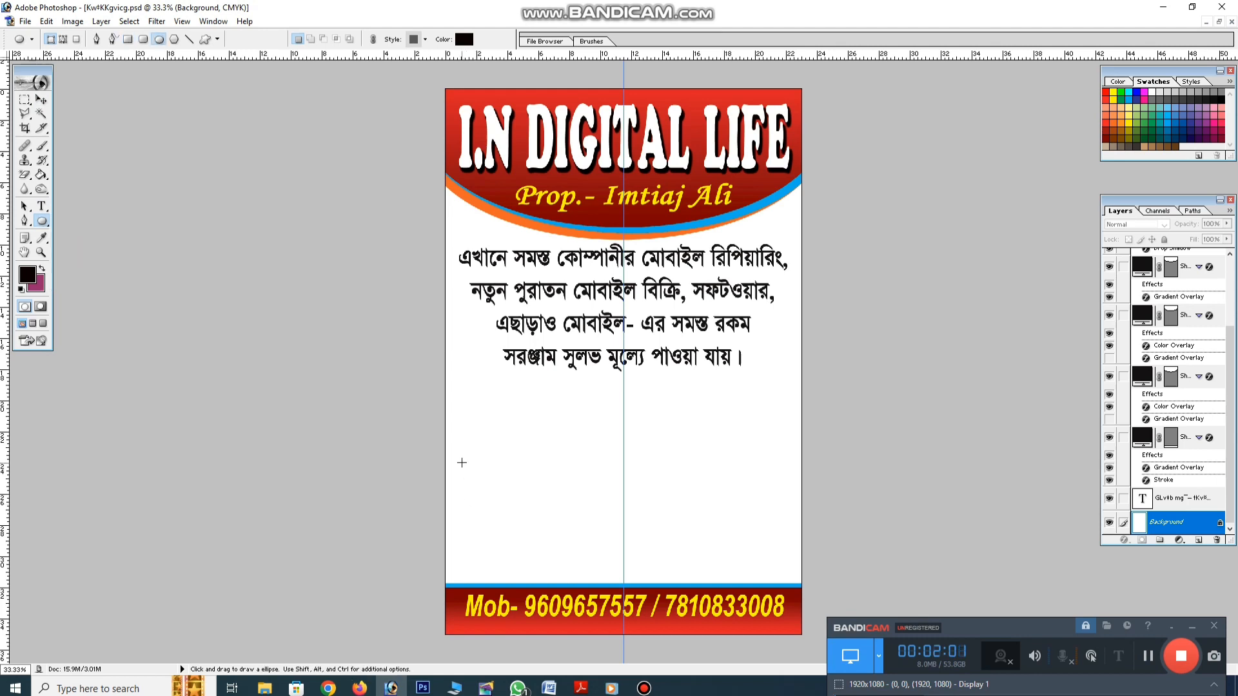
drag(461, 462, 625, 627)
click(40, 101)
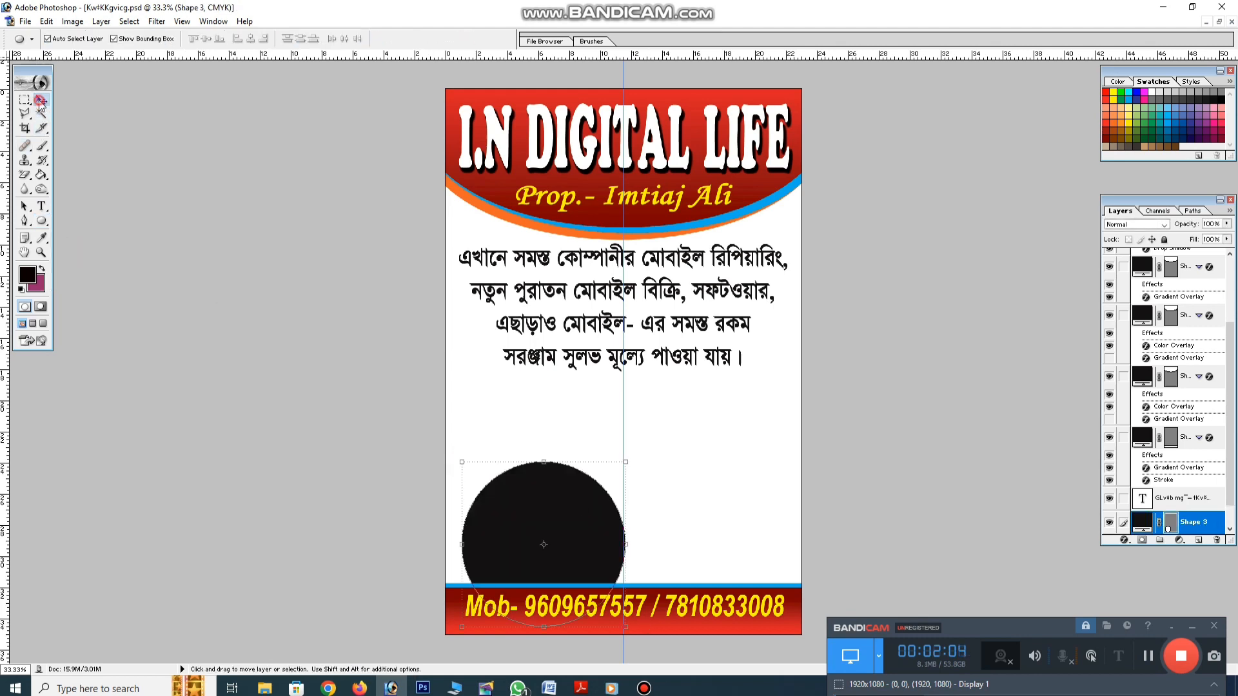
drag(548, 465, 490, 441)
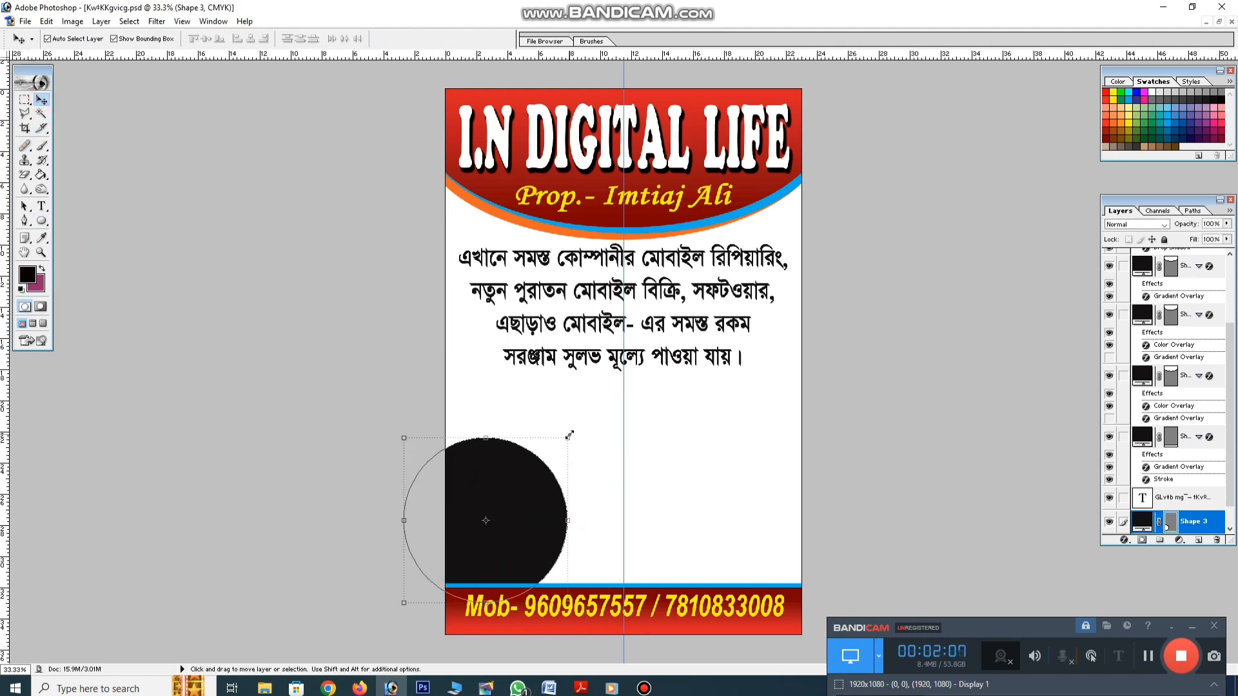
Enlarge the circle, distort it into a tilted oval, and reposition it lower left
drag(570, 435, 604, 401)
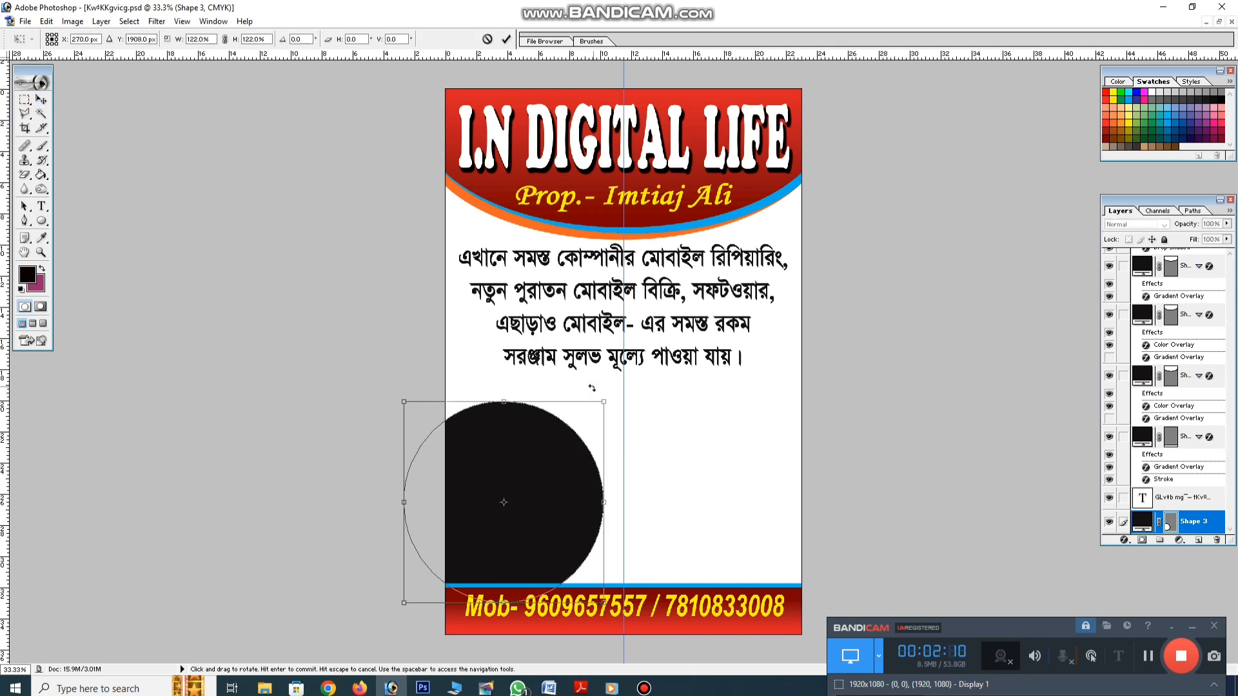
key(Return)
drag(520, 445, 501, 442)
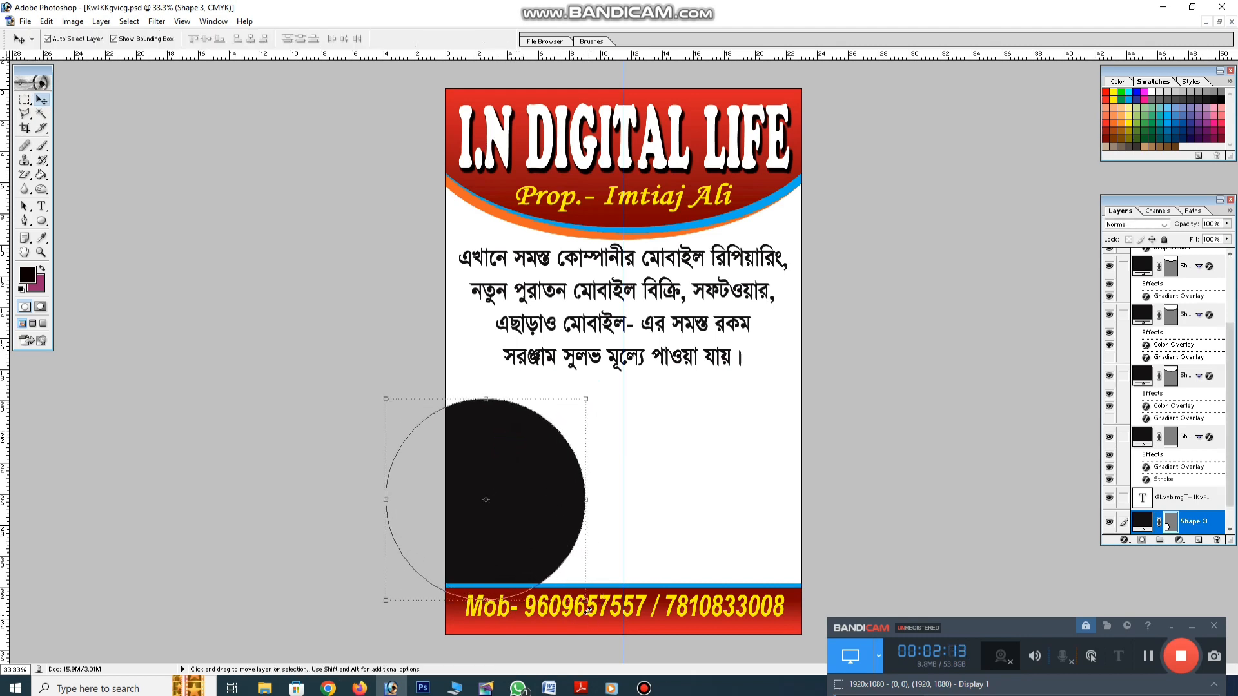
drag(586, 602, 646, 614)
key(Return)
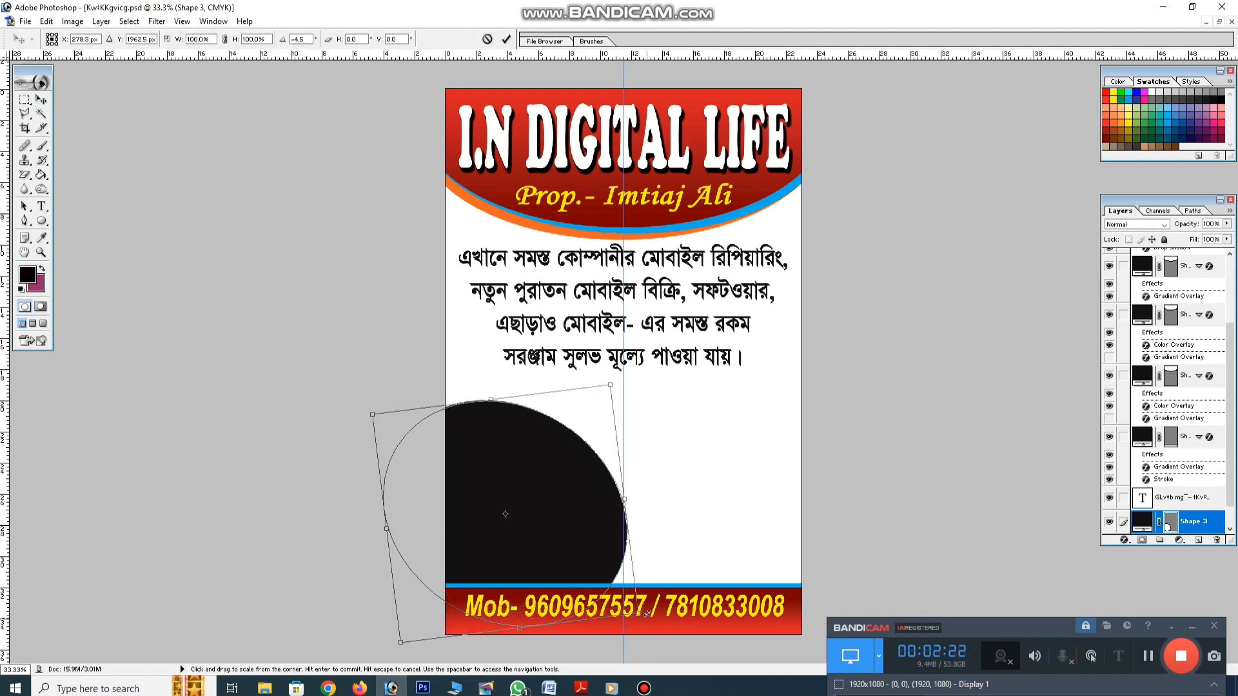
key(Return)
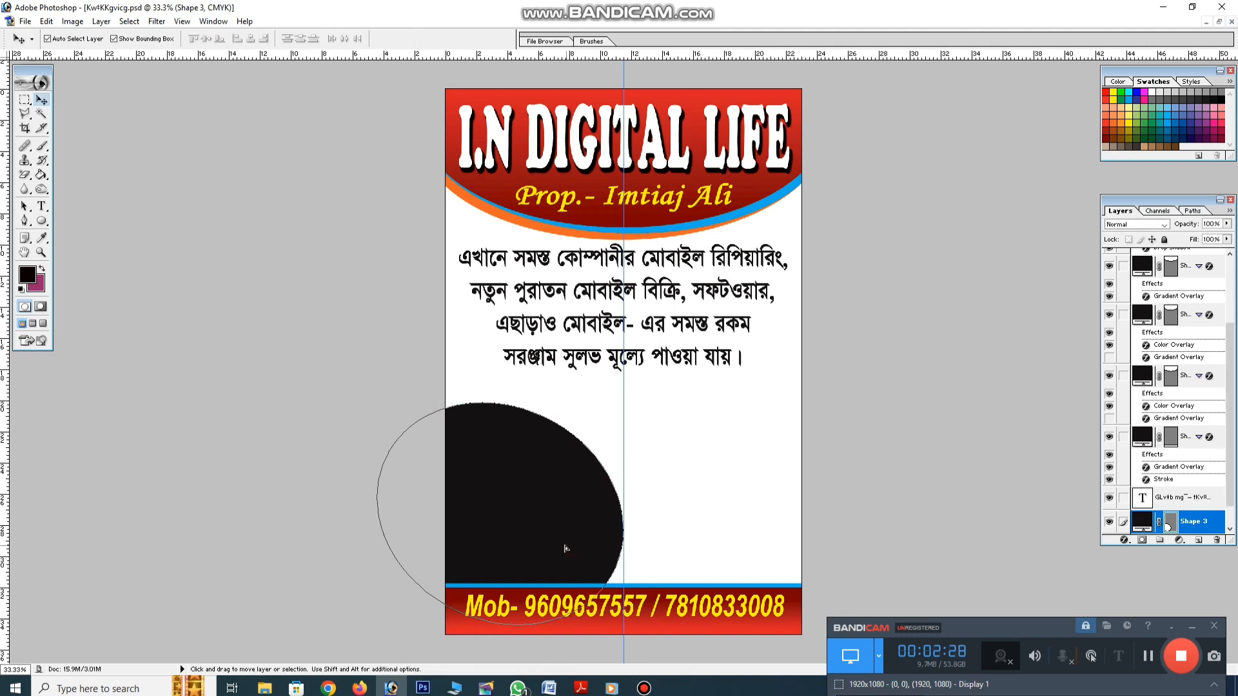
mouse_move(565, 547)
mouse_down()
mouse_move(541, 549)
mouse_move(567, 550)
mouse_up()
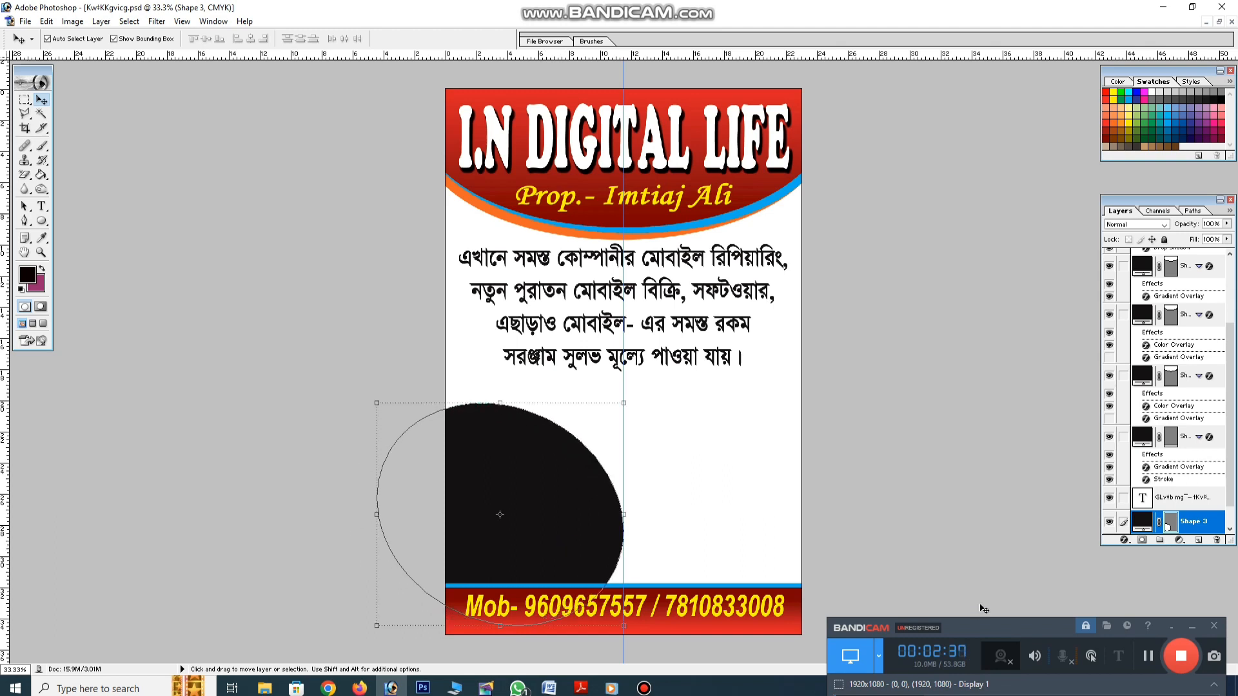
Give the oval a blue 2E3192 Color Overlay
click(1125, 540)
click(1136, 484)
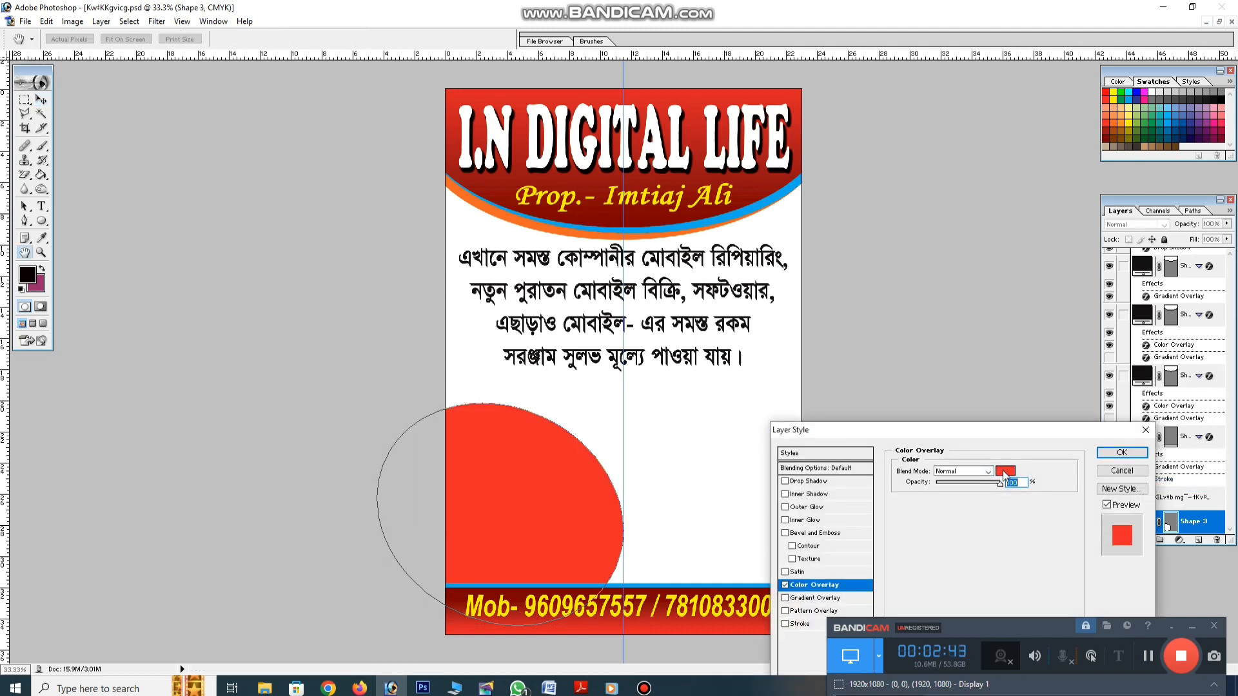
click(1005, 471)
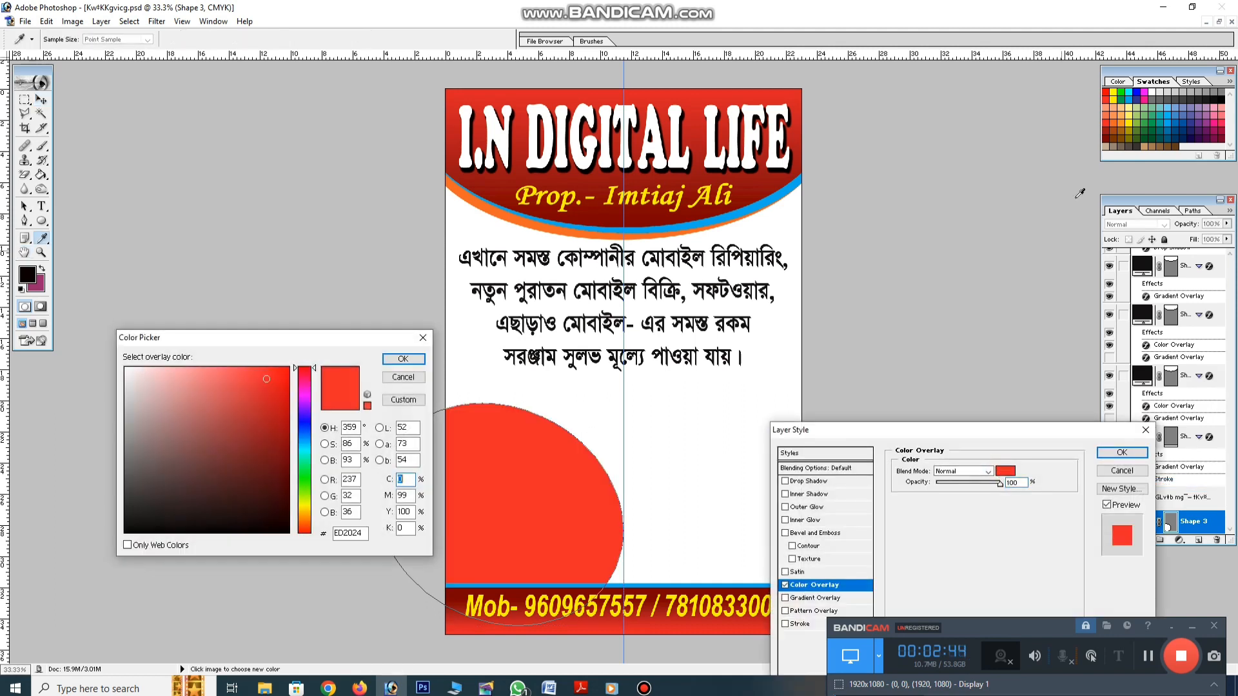
click(1137, 96)
key(Return)
key(Return)
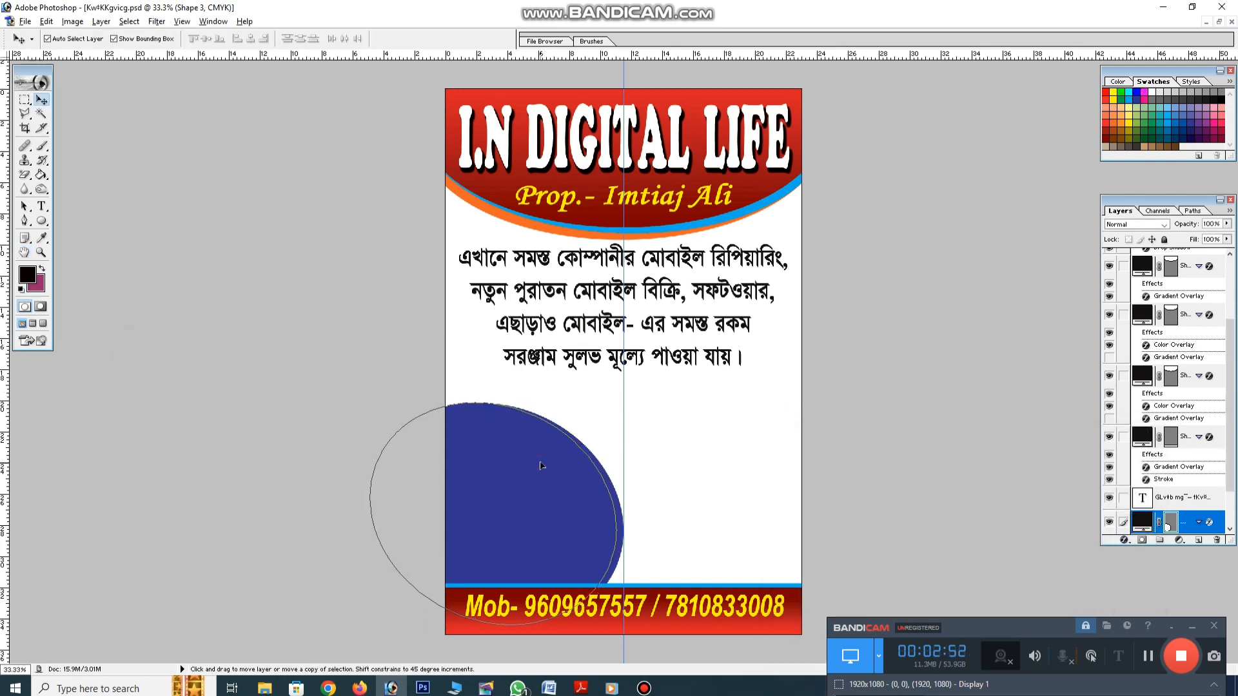
Change the duplicate oval's Color Overlay to orange
click(622, 509)
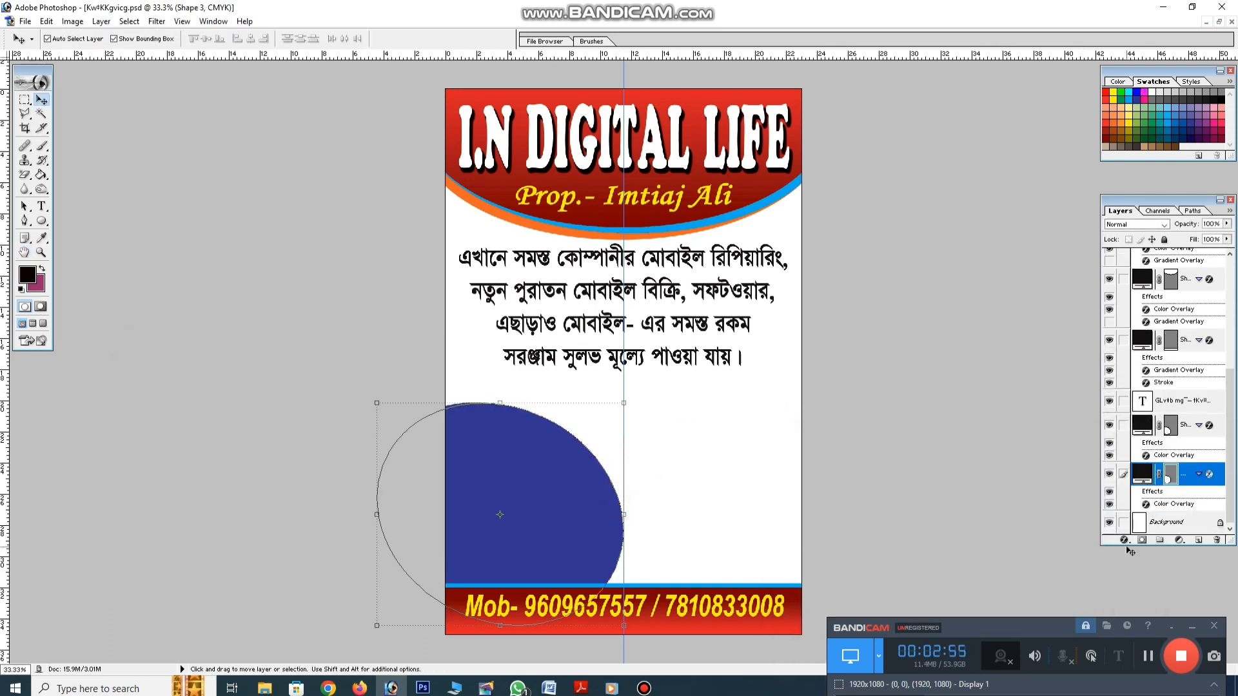
click(1124, 541)
click(1153, 493)
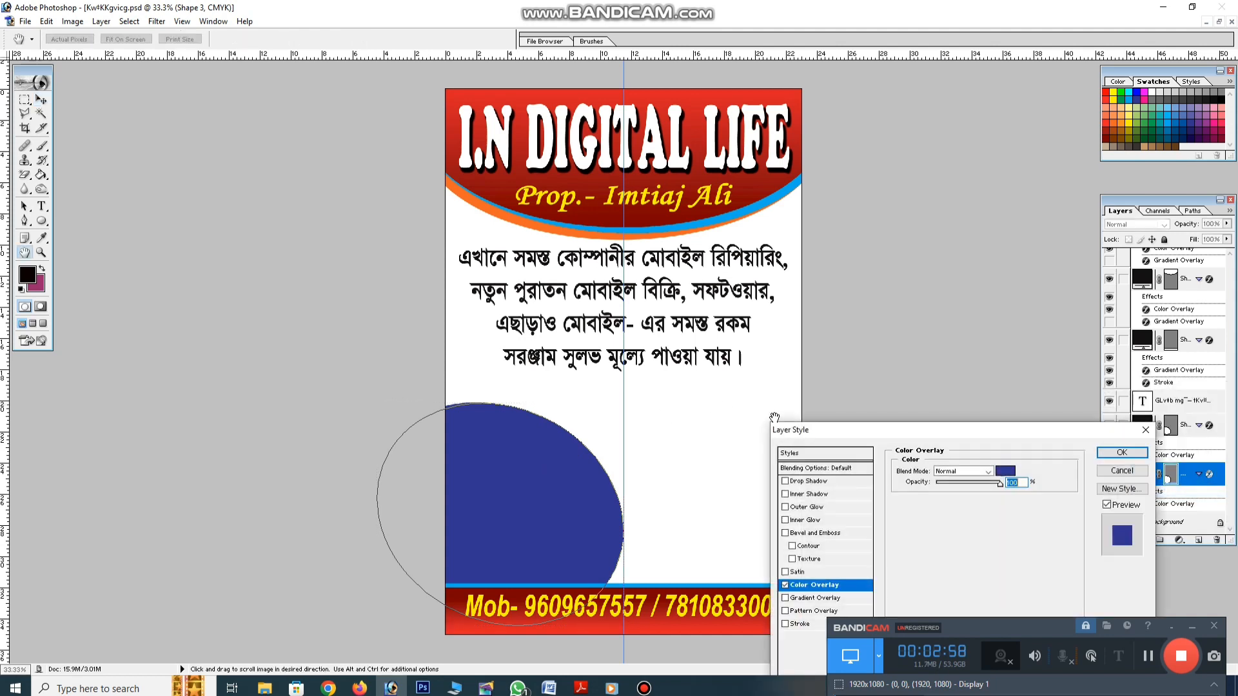
click(1005, 470)
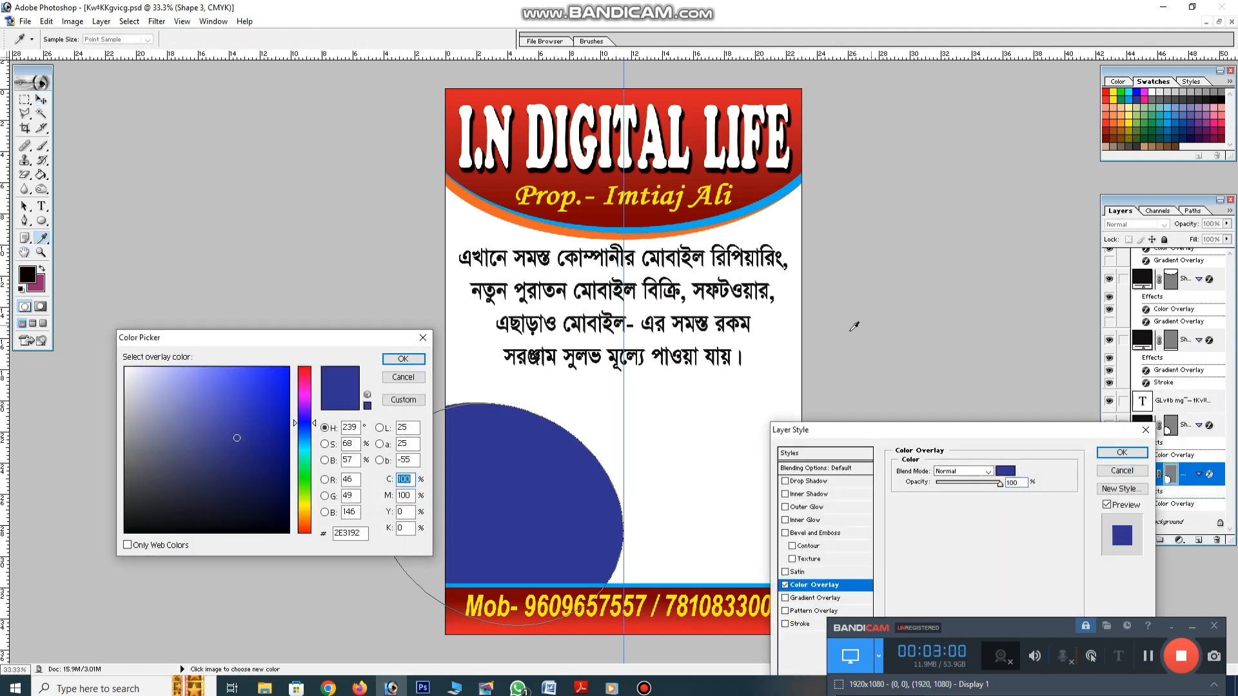
click(1113, 123)
key(Return)
key(Return)
Nudge the blue oval right so a thin orange rim shows along its edge
click(747, 380)
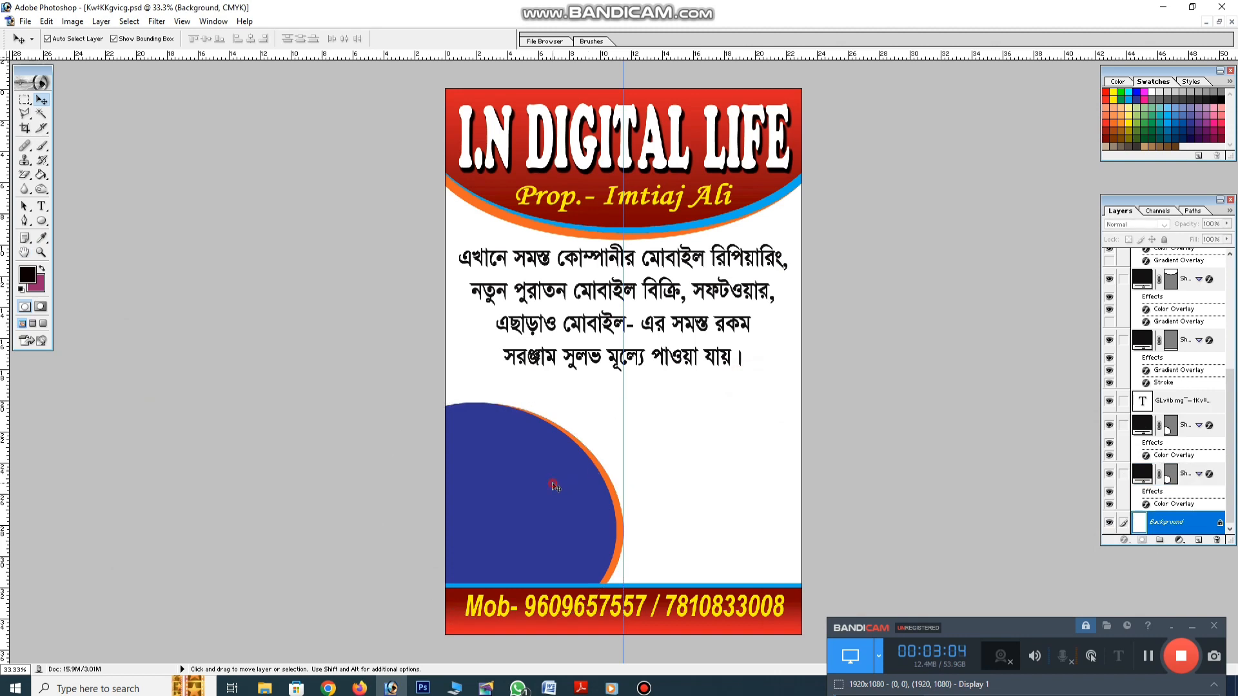
click(555, 486)
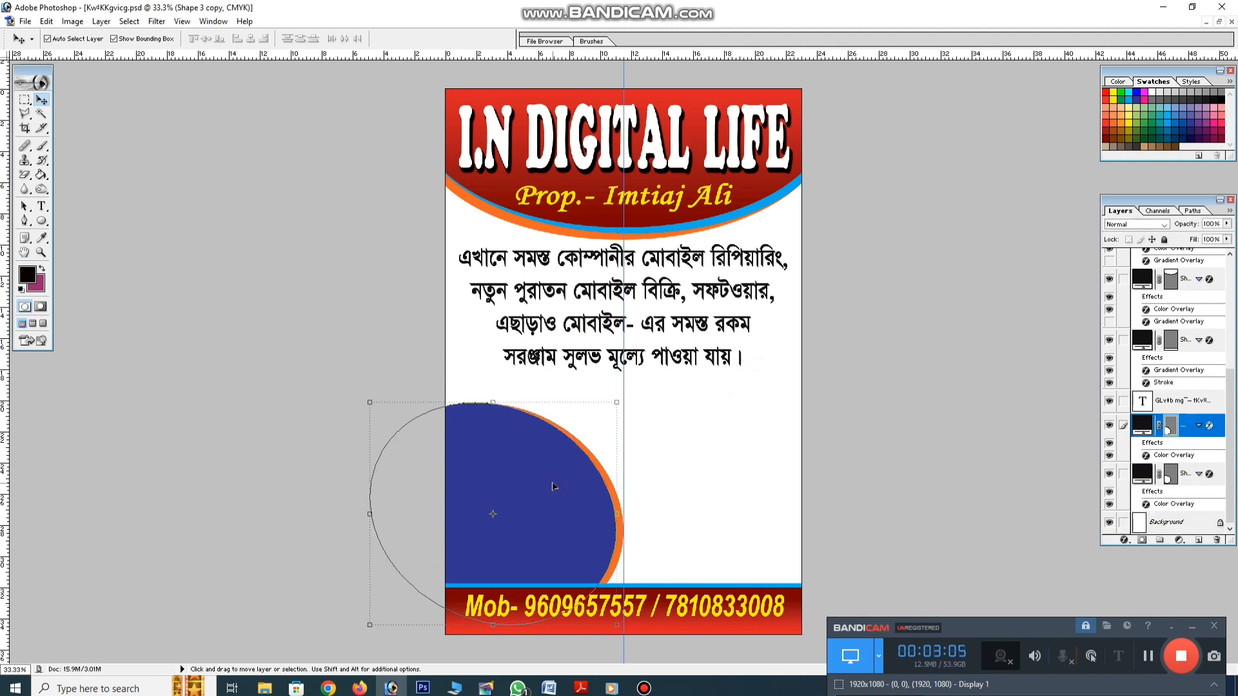
key(Right)
key(Right)
click(651, 480)
click(593, 495)
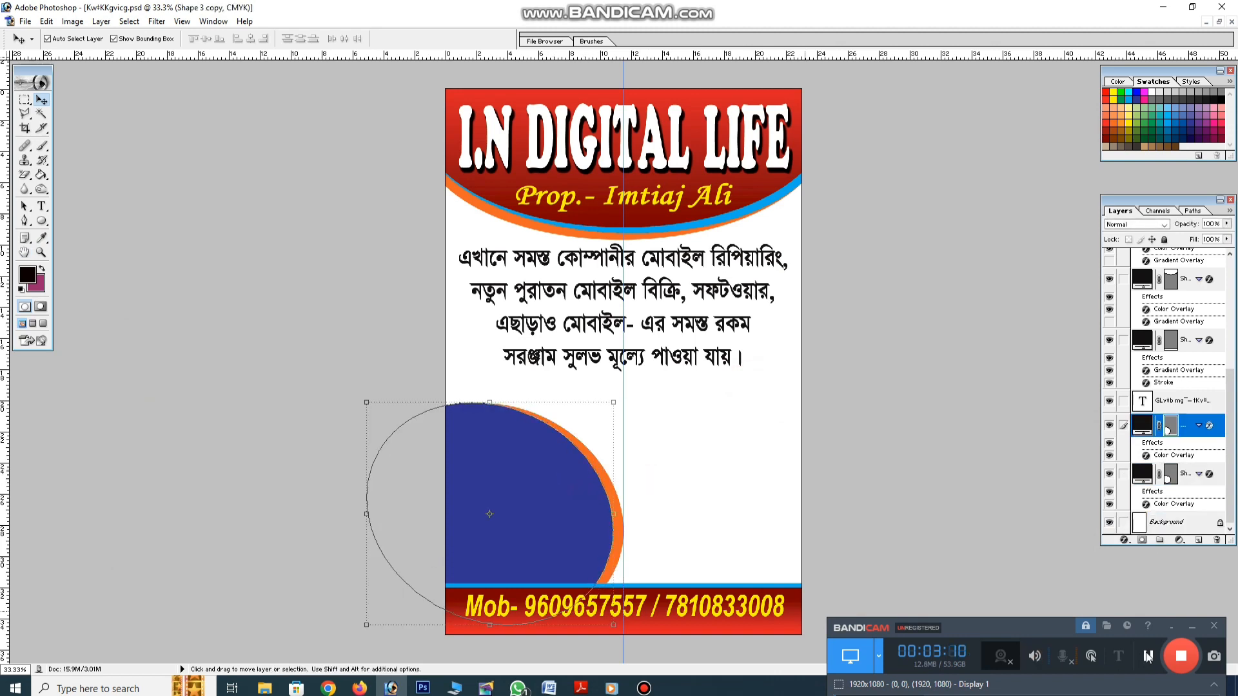
Paste the computer photo onto the blue circle and bring it to the front
click(713, 475)
key(ctrl+v)
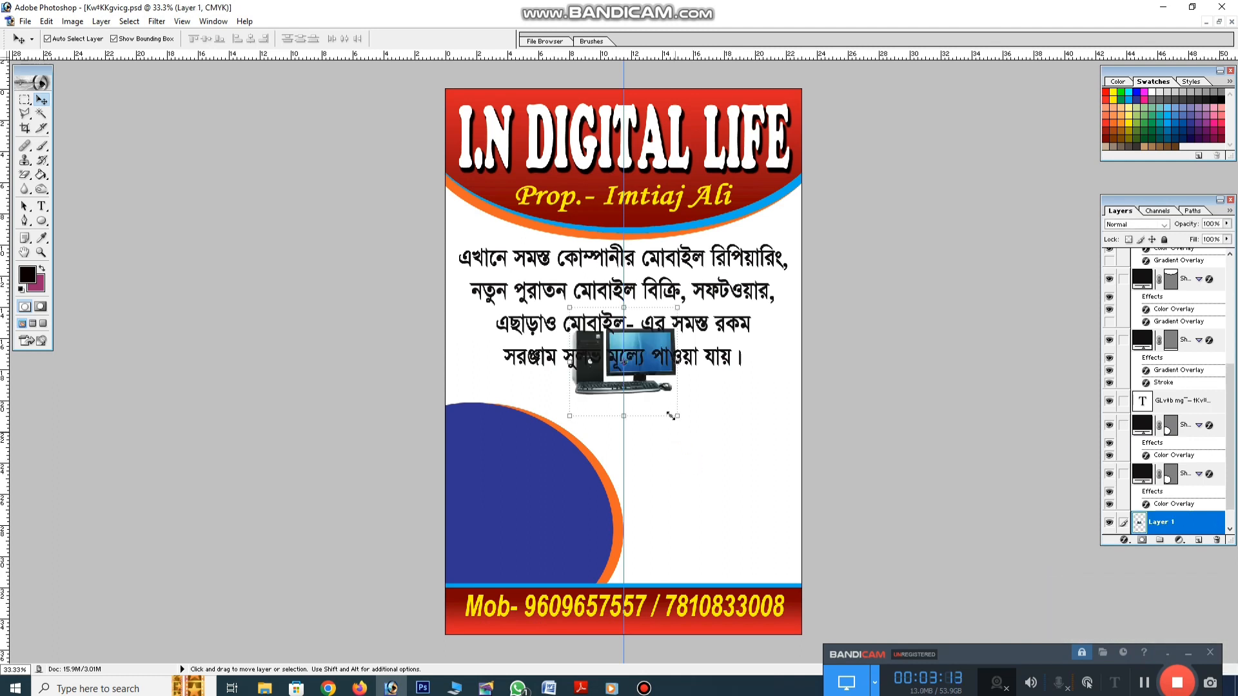
drag(646, 384, 565, 505)
key(ctrl+shift+bracketright)
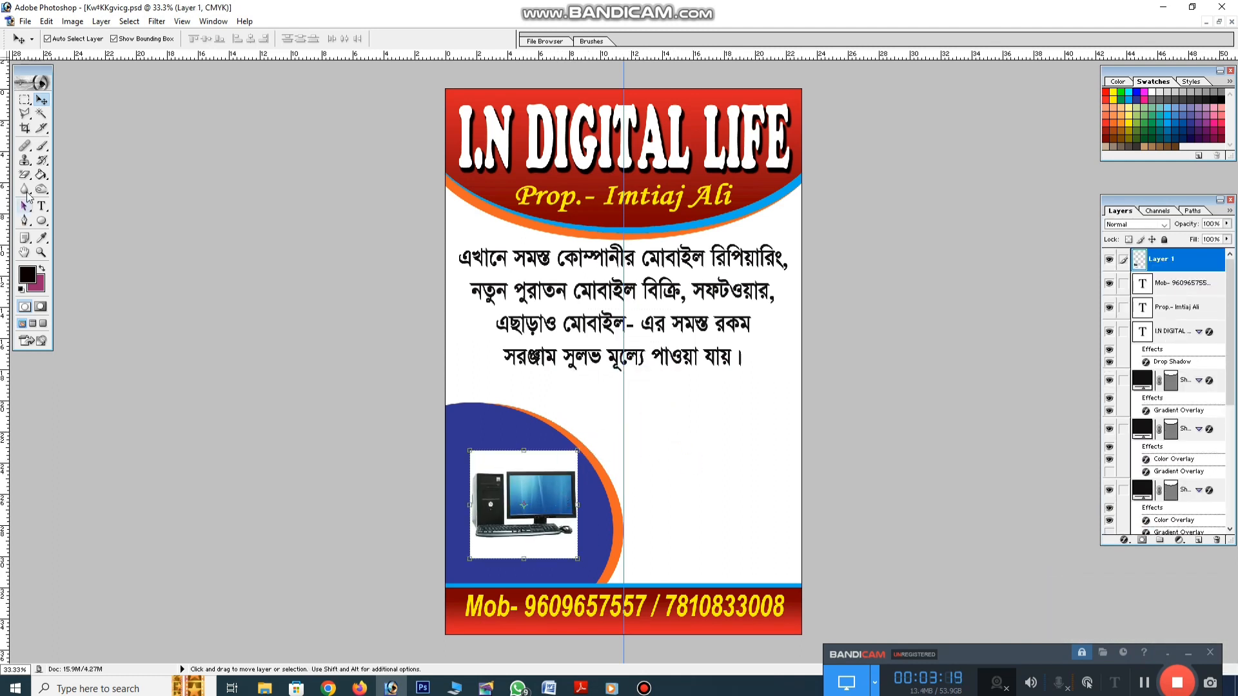
Remove the white background around the computer with the Magic Wand
click(41, 114)
click(543, 464)
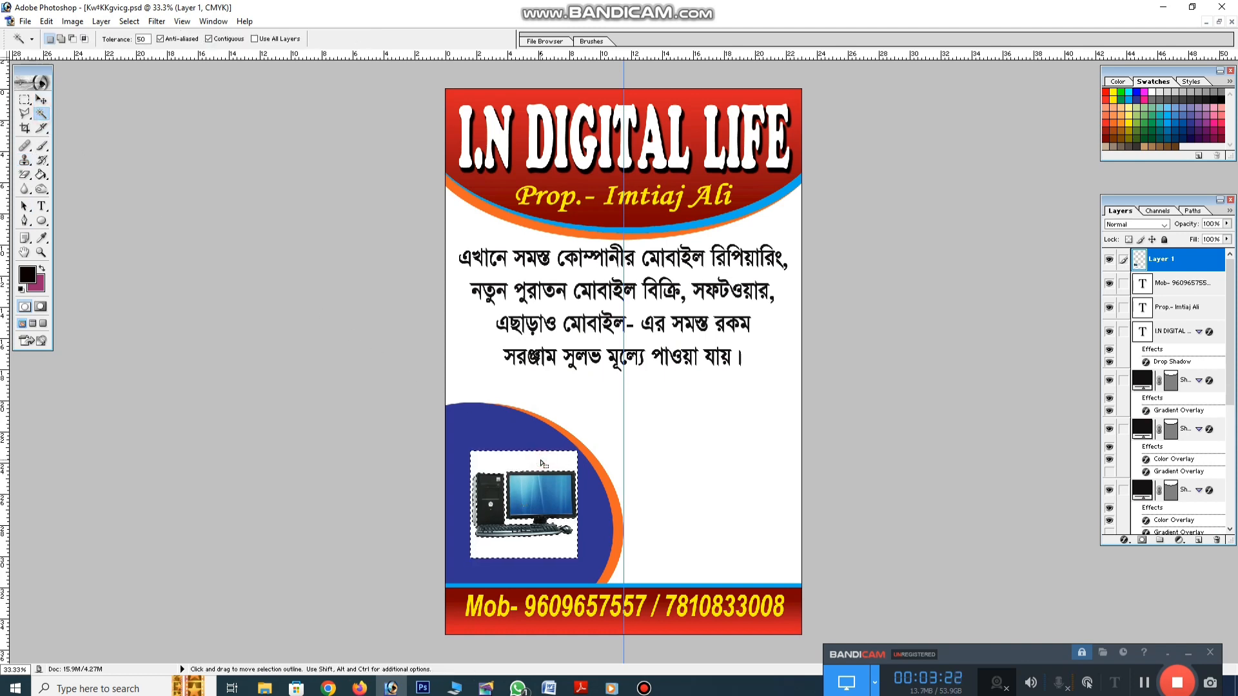
key(Delete)
key(ctrl+d)
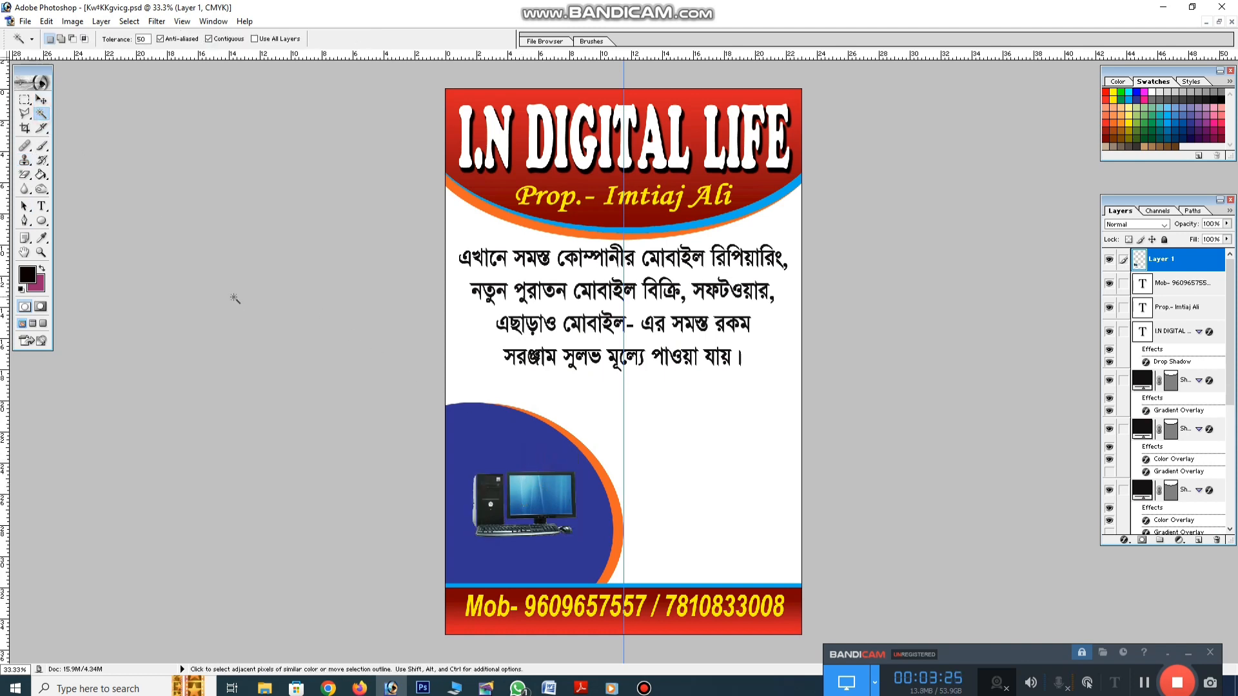
Scale and place the computer at the blue circle's lower-left edge
click(42, 99)
drag(517, 478, 585, 457)
key(Return)
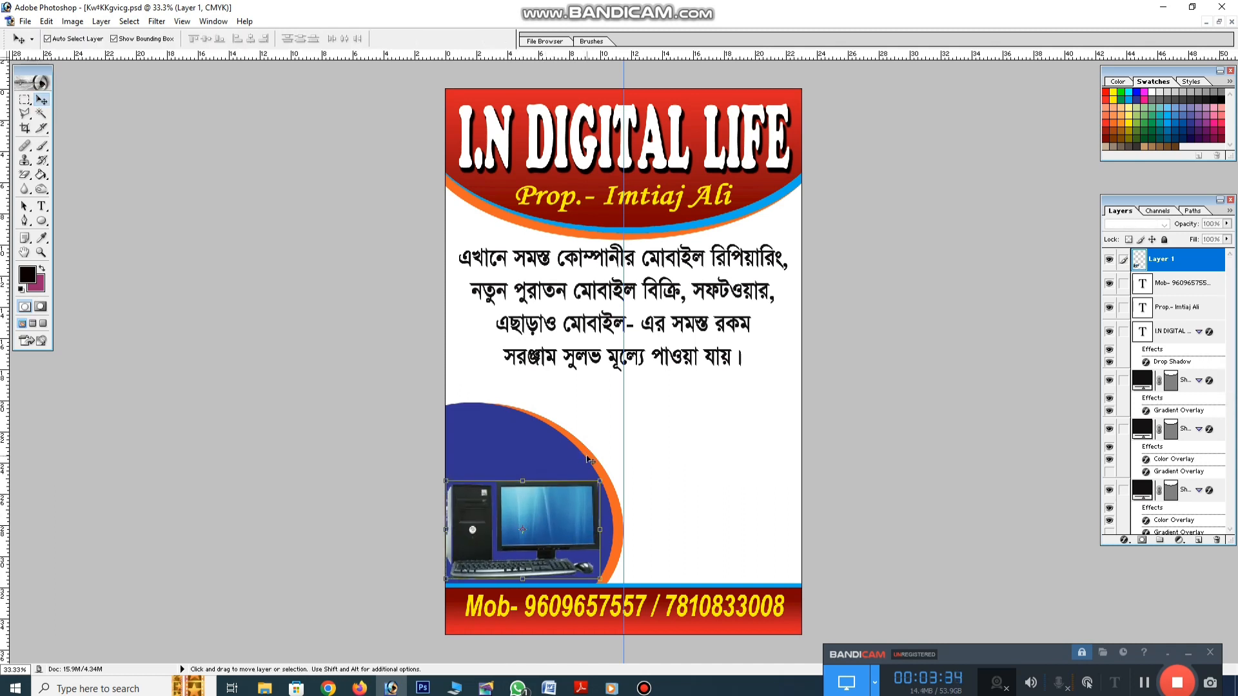
key(Left)
key(Left)
key(Left)
key(Left)
key(Left)
click(533, 456)
click(735, 405)
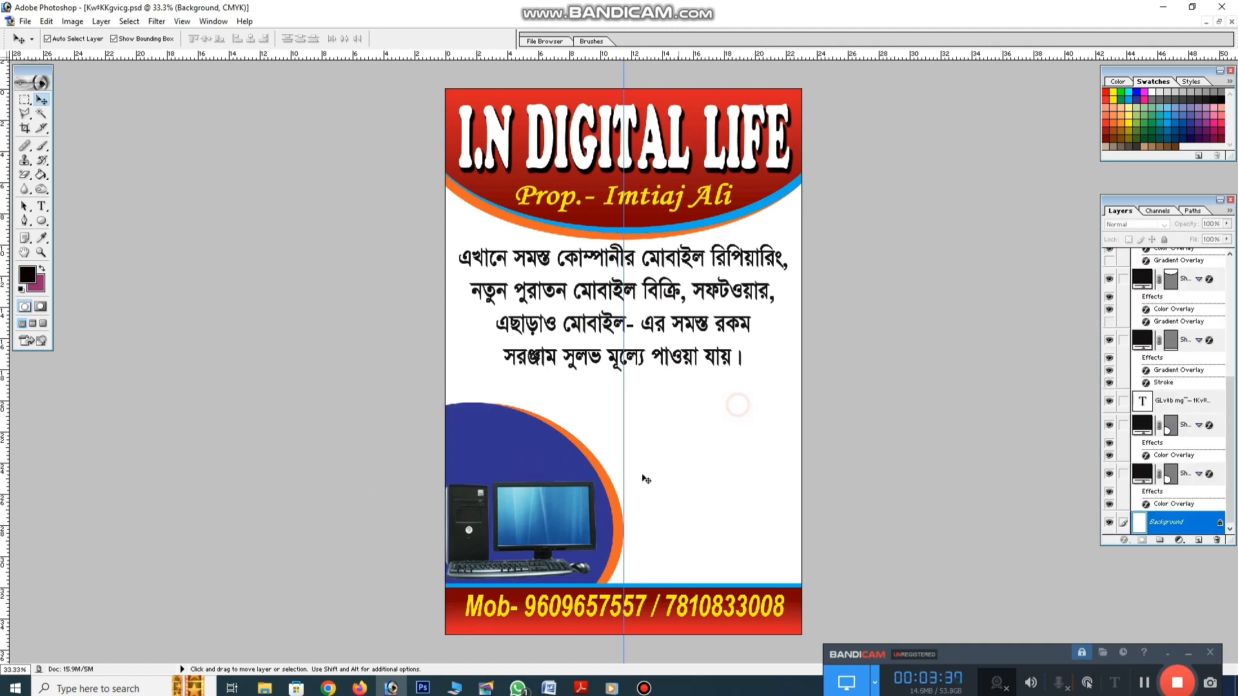
Duplicate the blue circle layer and try light, teal and dark green colour overlays, then discard them
click(559, 517)
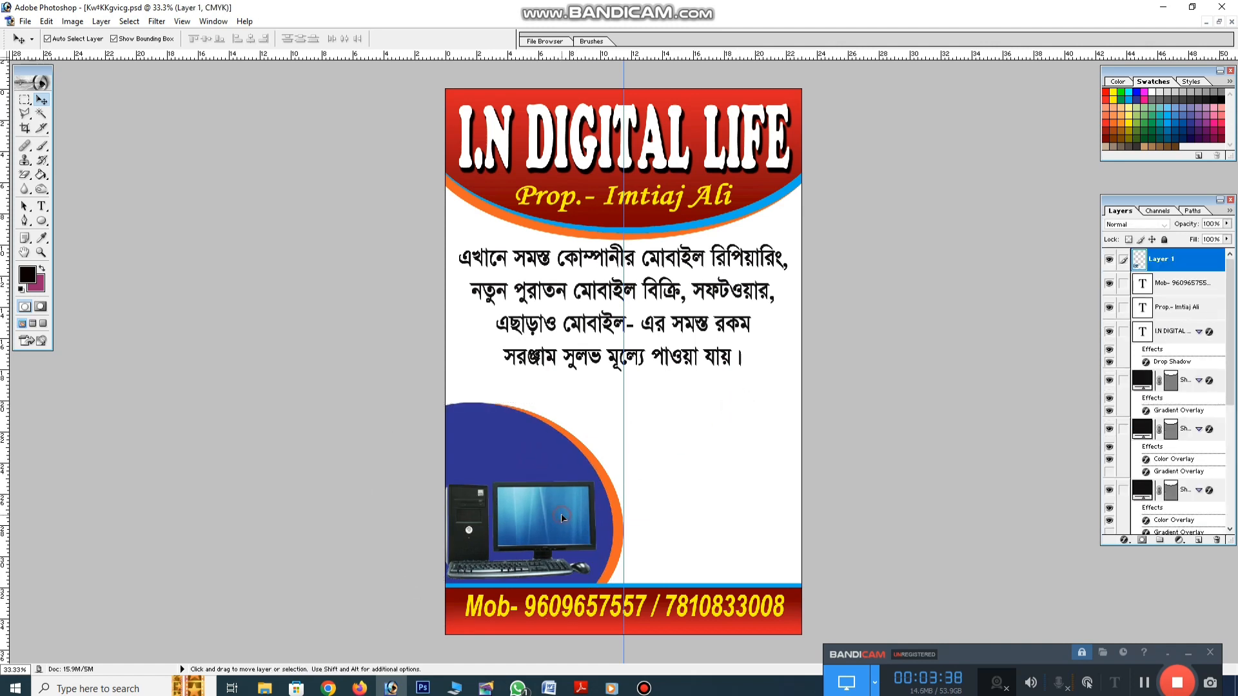
click(523, 454)
key(ctrl+j)
click(1121, 540)
click(1138, 490)
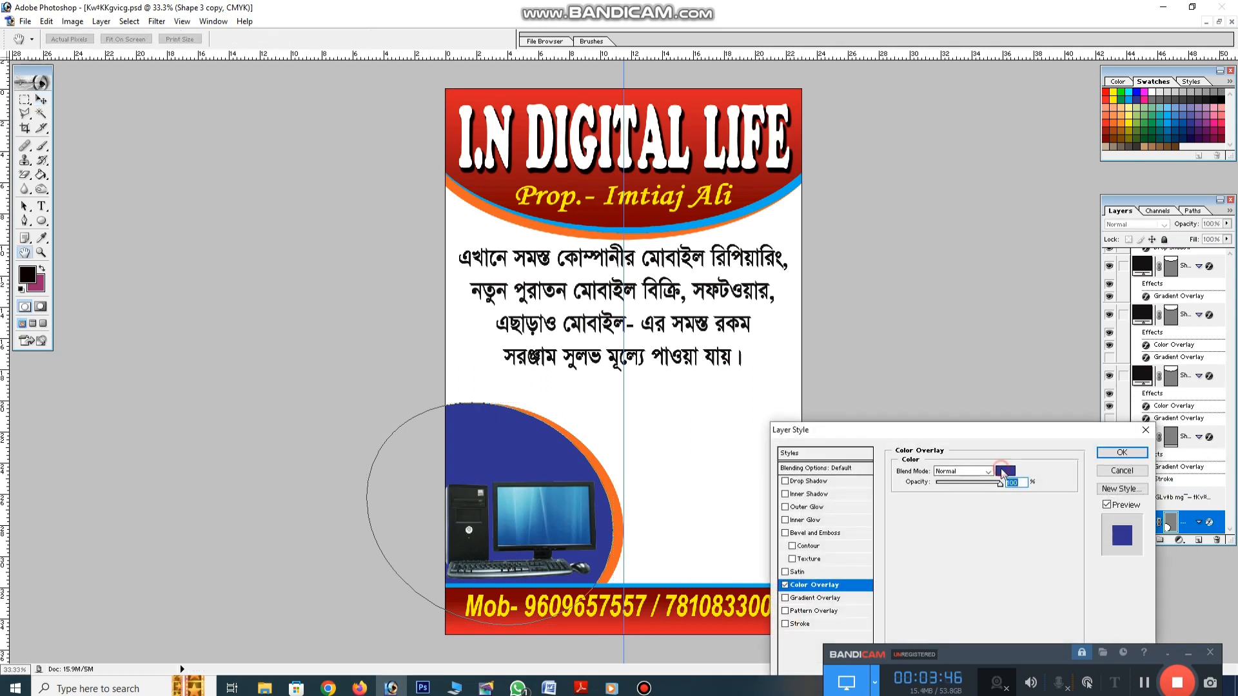
click(1004, 470)
click(1138, 123)
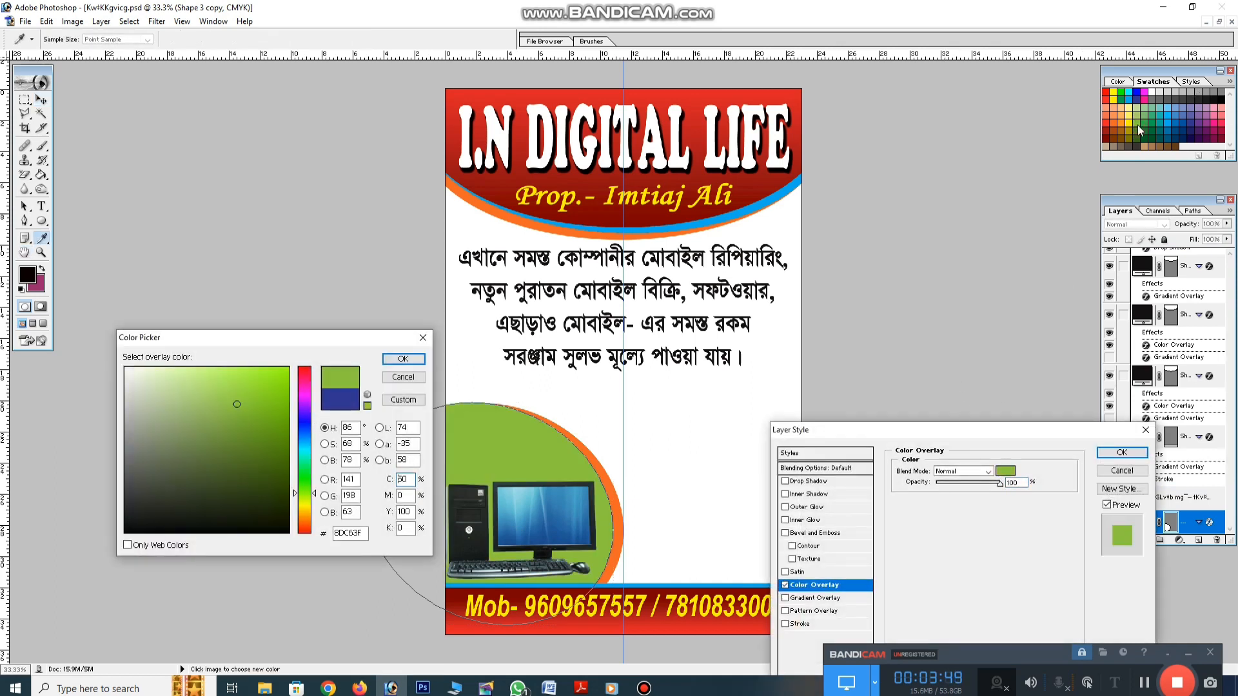
click(1158, 115)
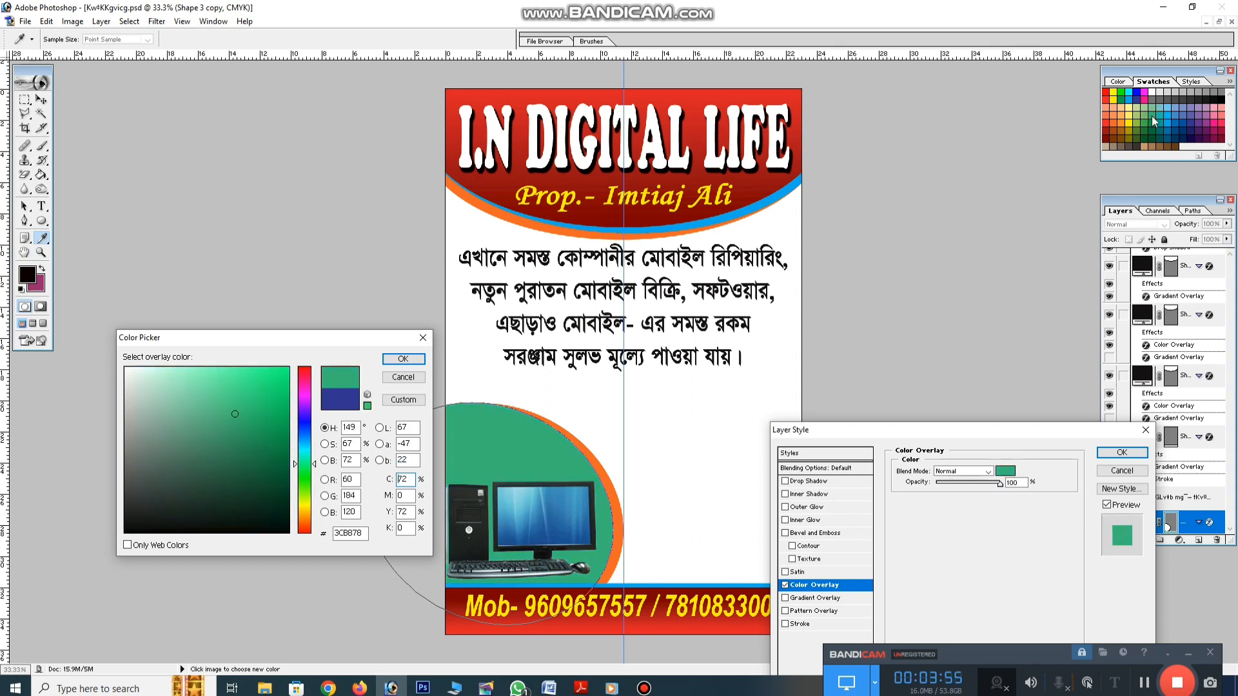
click(1153, 127)
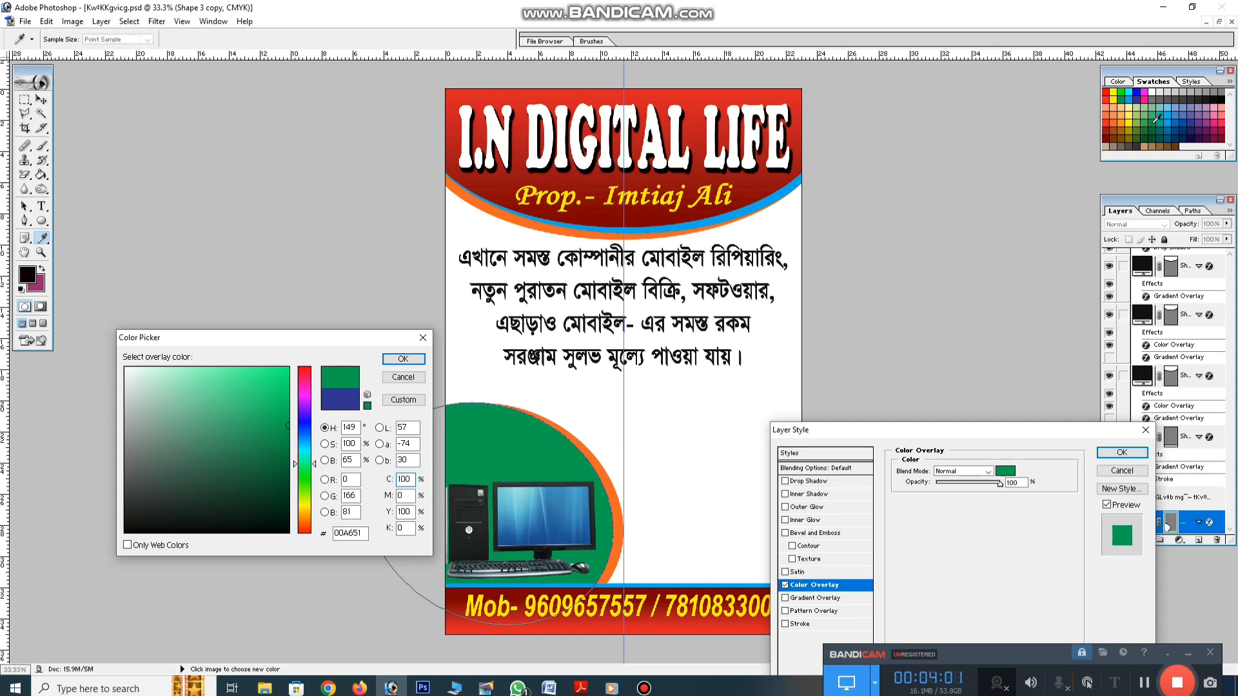
key(Escape)
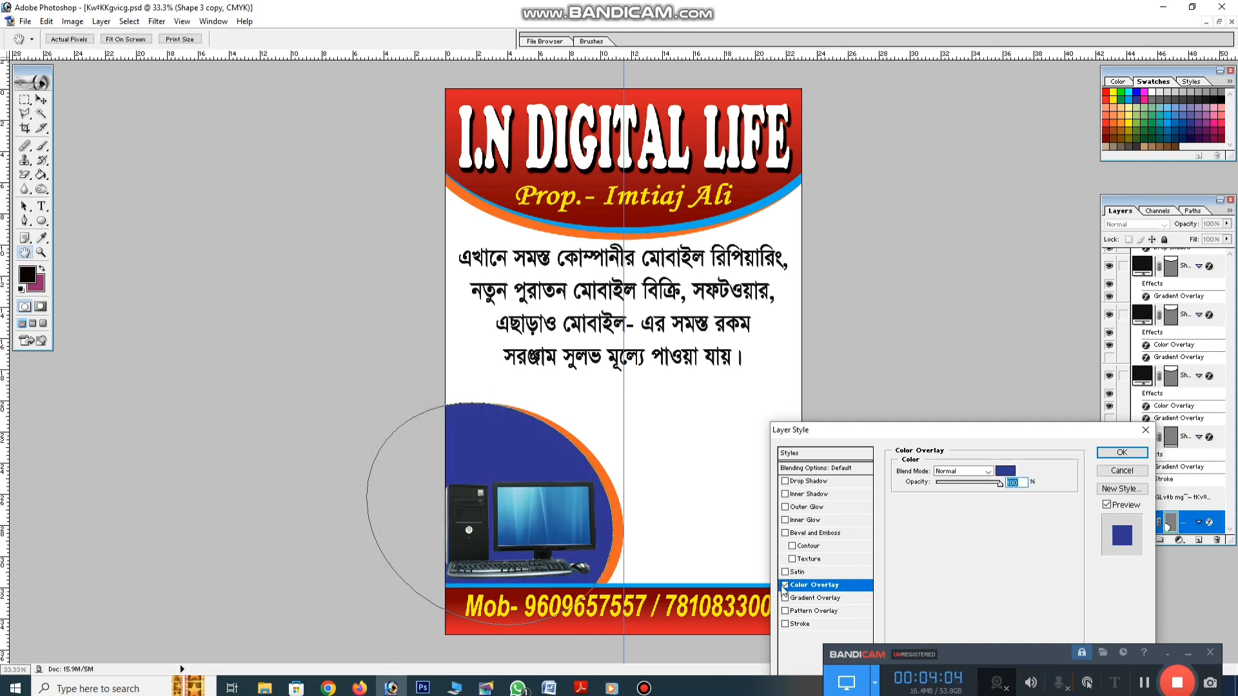
click(784, 585)
Add a Gradient Overlay to the circle with a dark green left stop
click(802, 598)
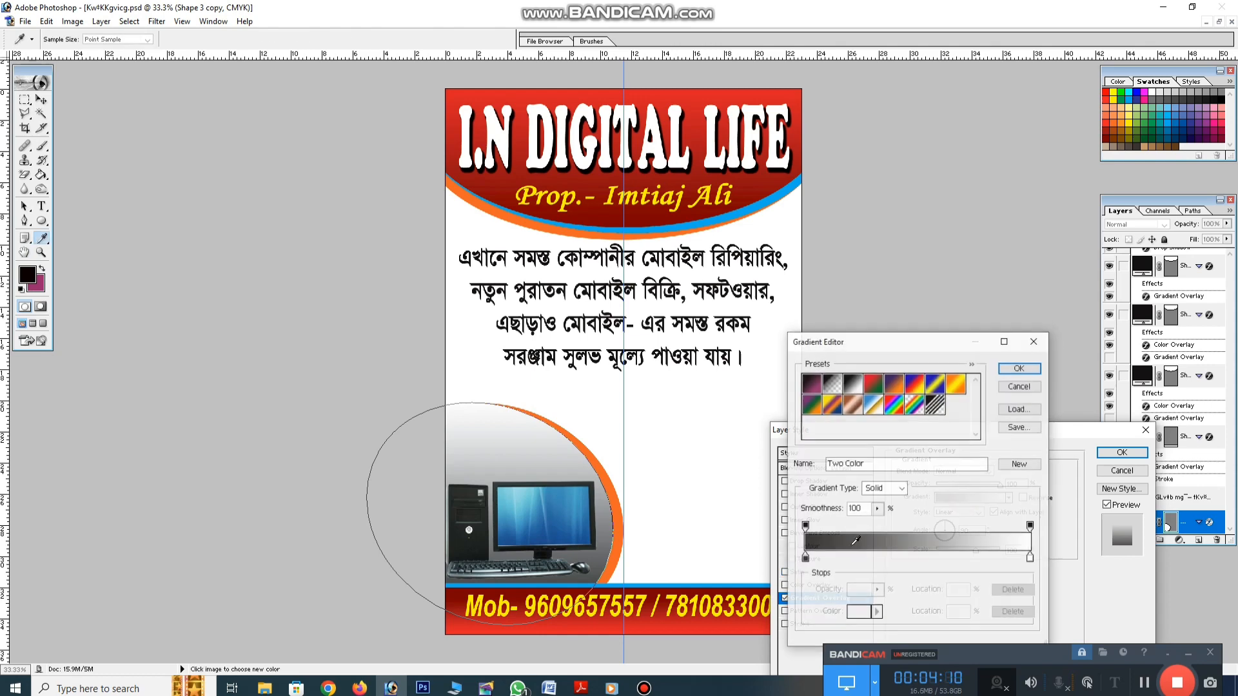
click(965, 497)
click(805, 558)
click(859, 612)
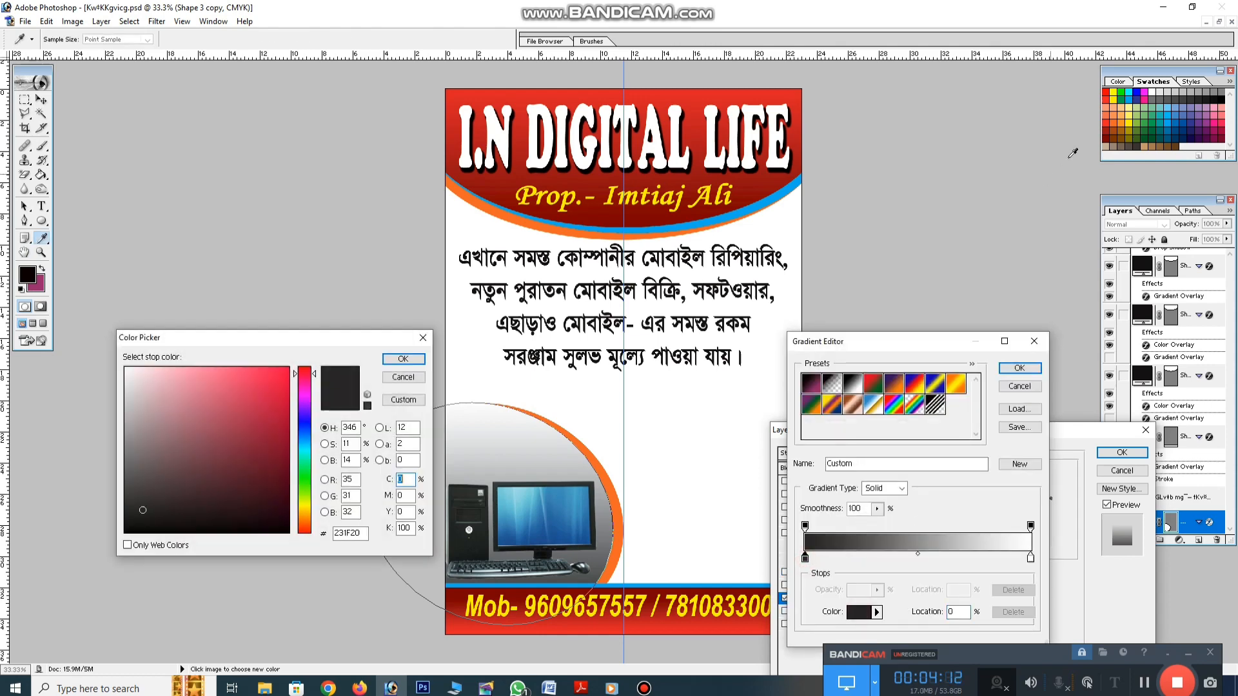
click(1152, 140)
key(Return)
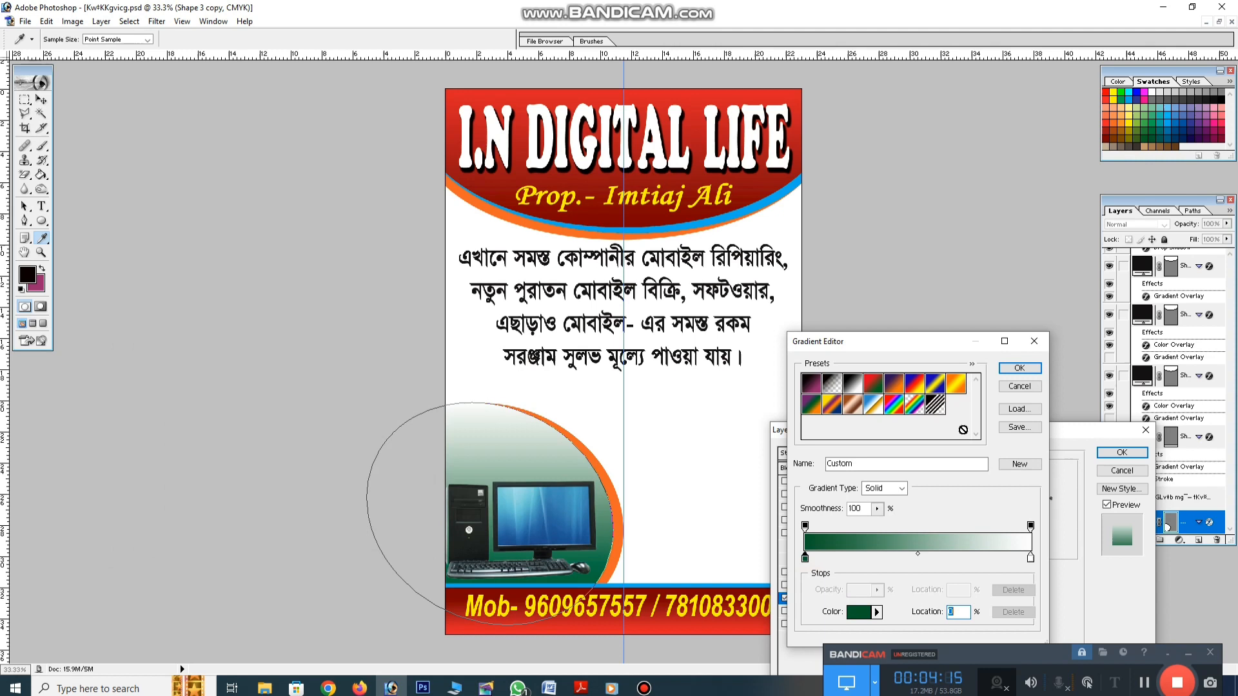
Make the right stop green 00A651 at 83%, add a dark-green stop near 29%, and apply
click(1030, 558)
click(855, 614)
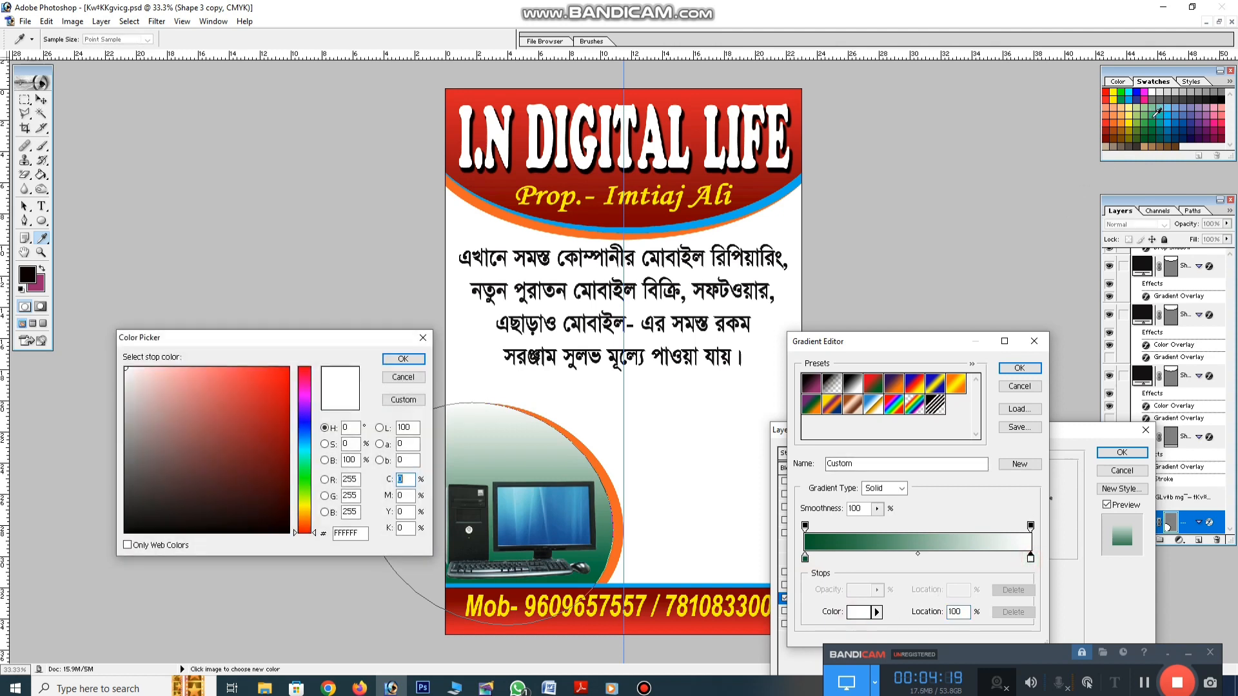
click(1153, 127)
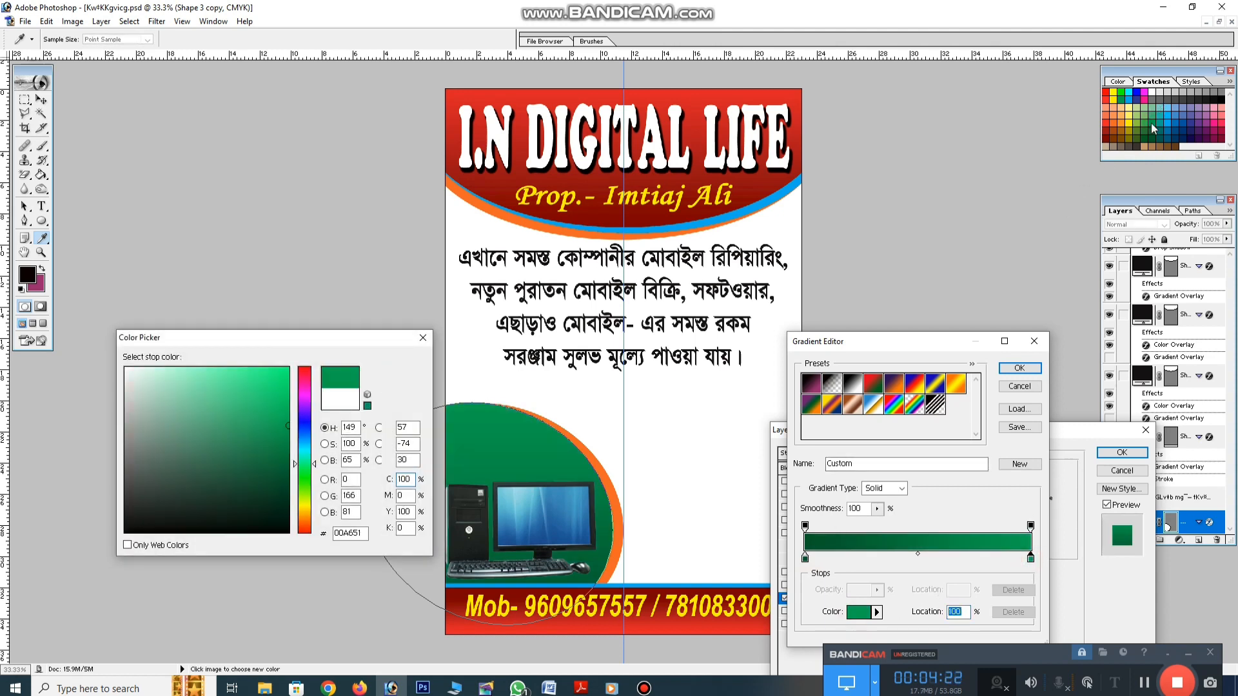
key(Return)
click(870, 559)
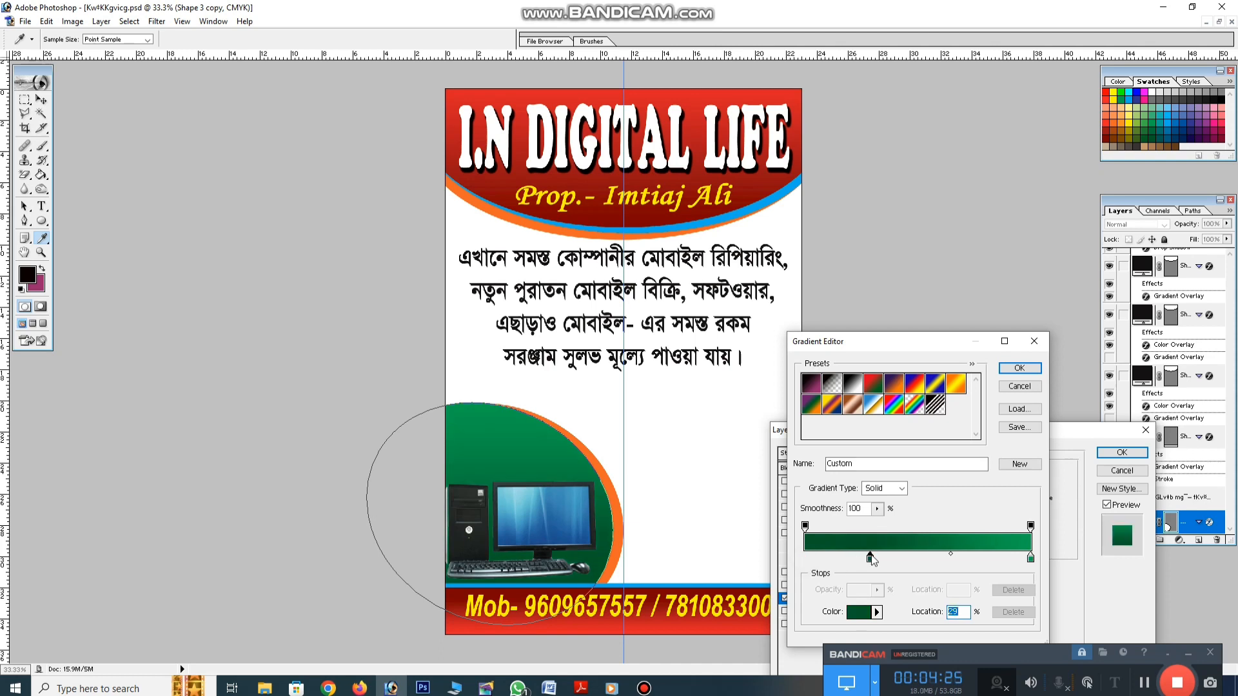
drag(1031, 558, 994, 560)
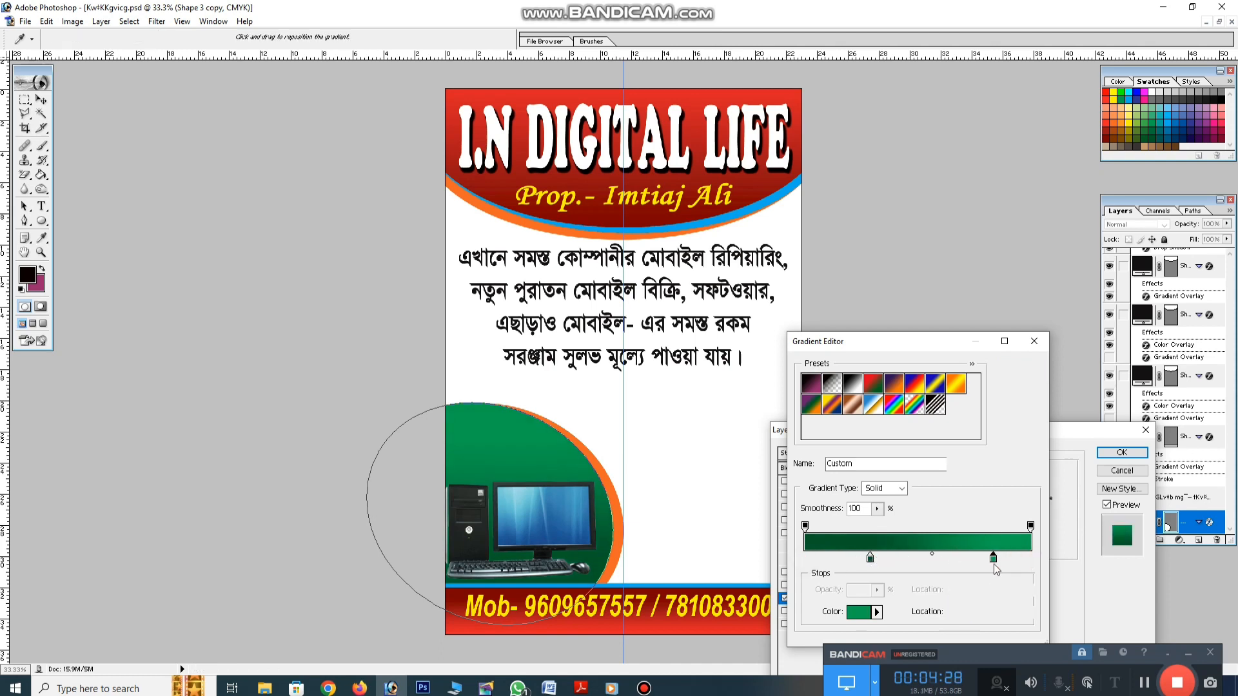
key(Return)
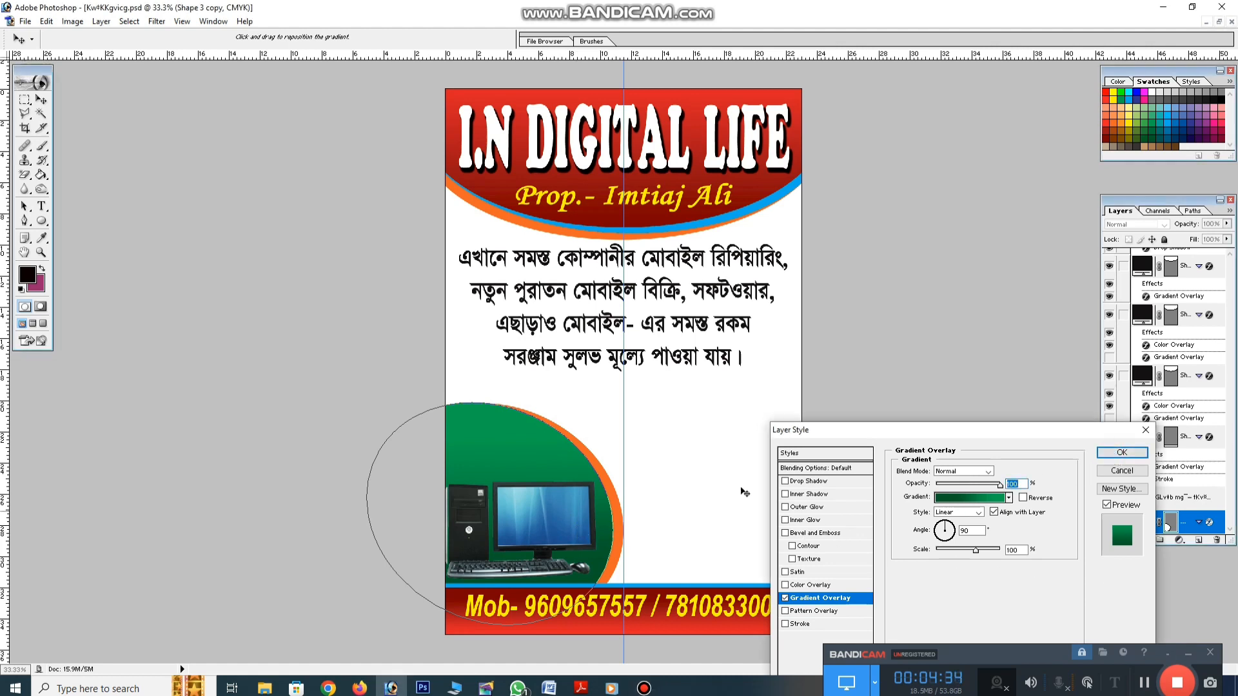
click(1104, 453)
click(578, 513)
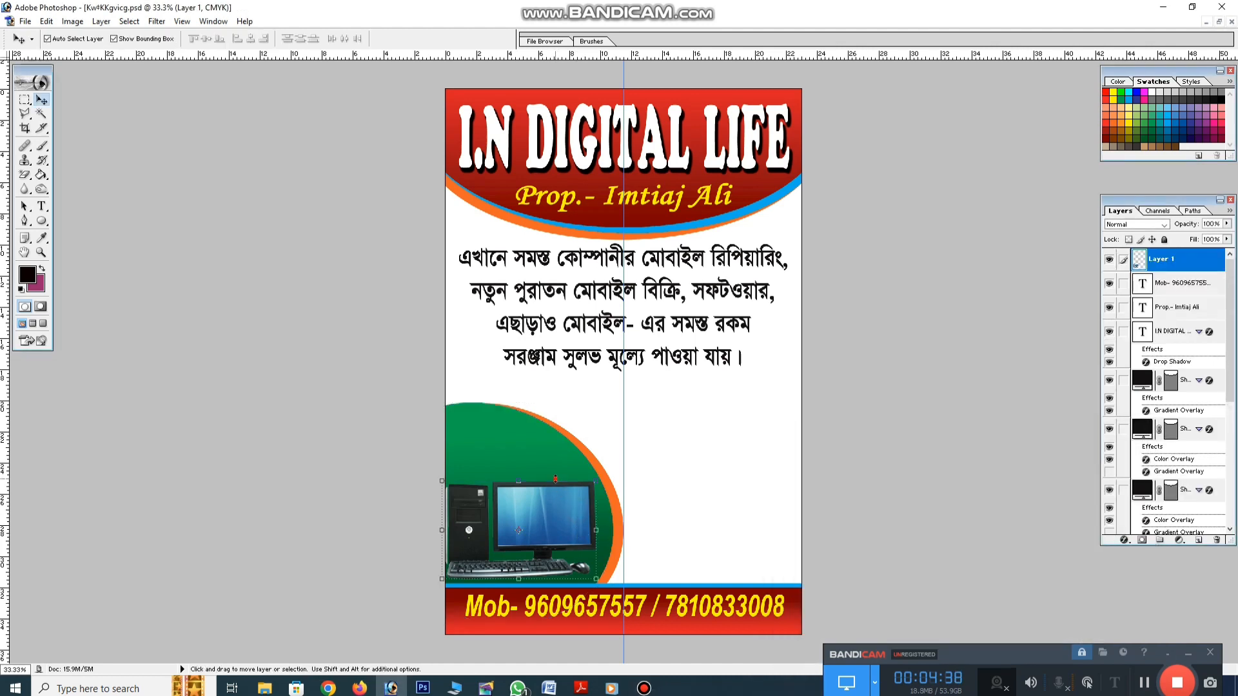
Stretch the computer photo slightly taller and select the orange ring layer
drag(555, 479, 555, 468)
key(Return)
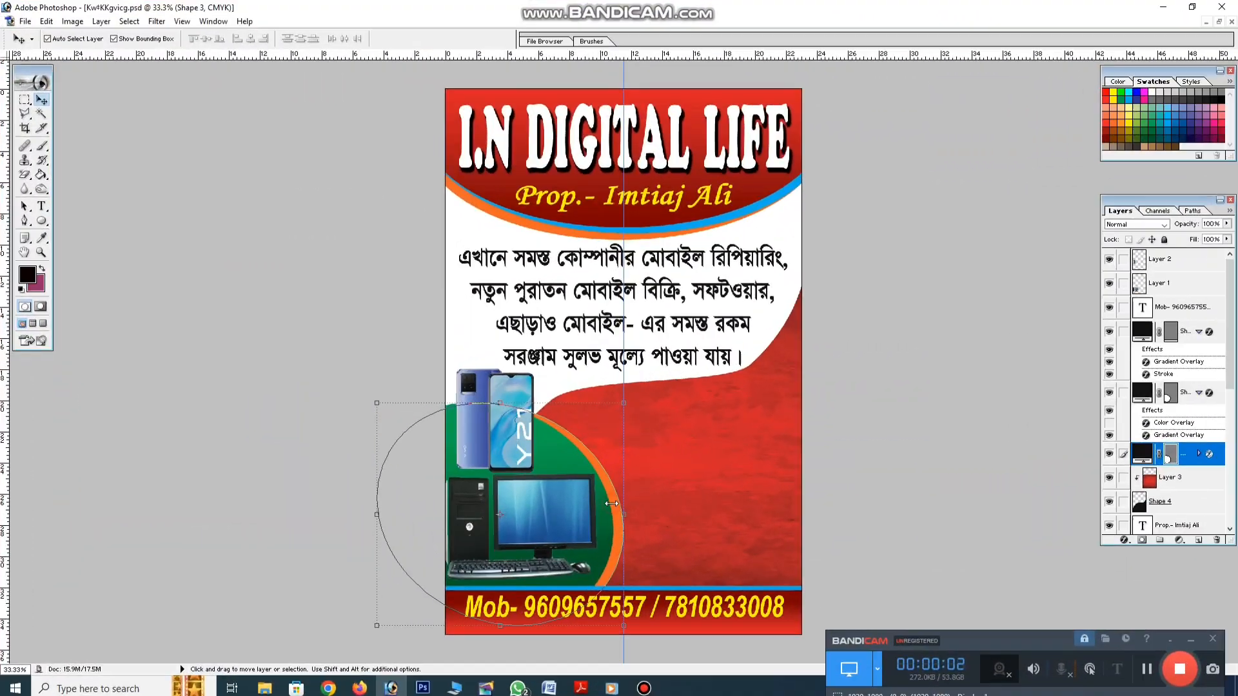
click(613, 507)
click(624, 500)
click(616, 508)
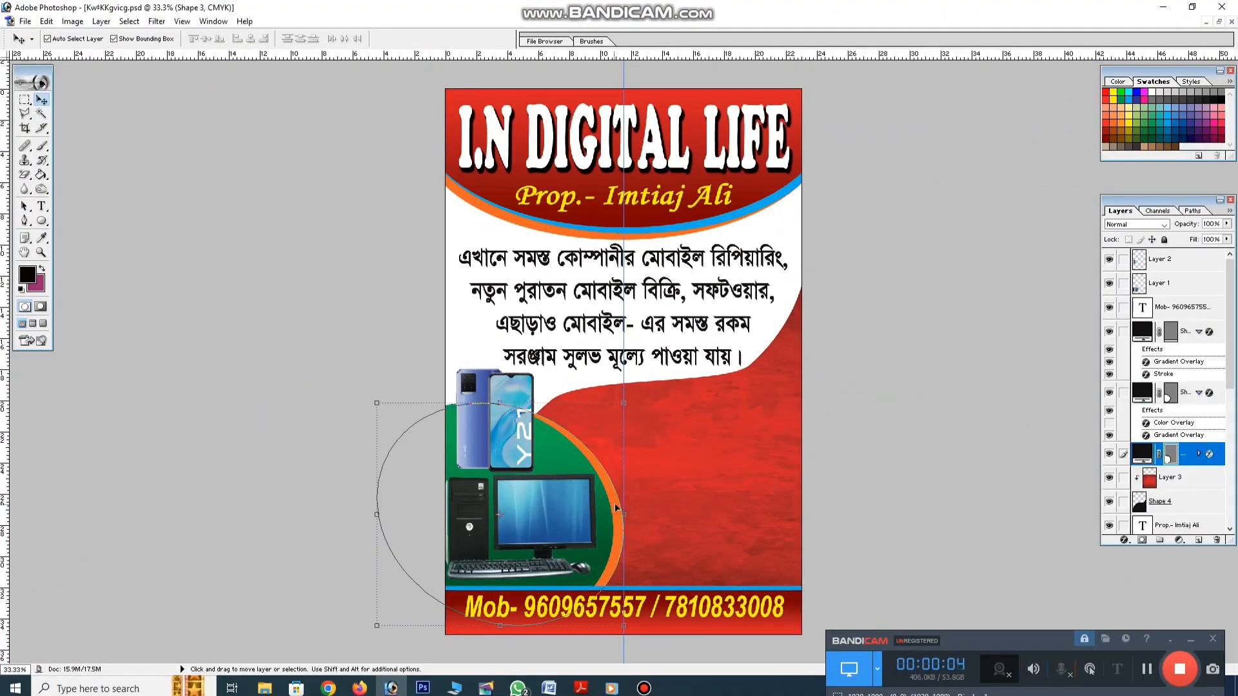
Compare ring overlay colours (F7941D, 8DC63F, 598527) and settle on yellow FFF200
click(1123, 541)
click(1125, 490)
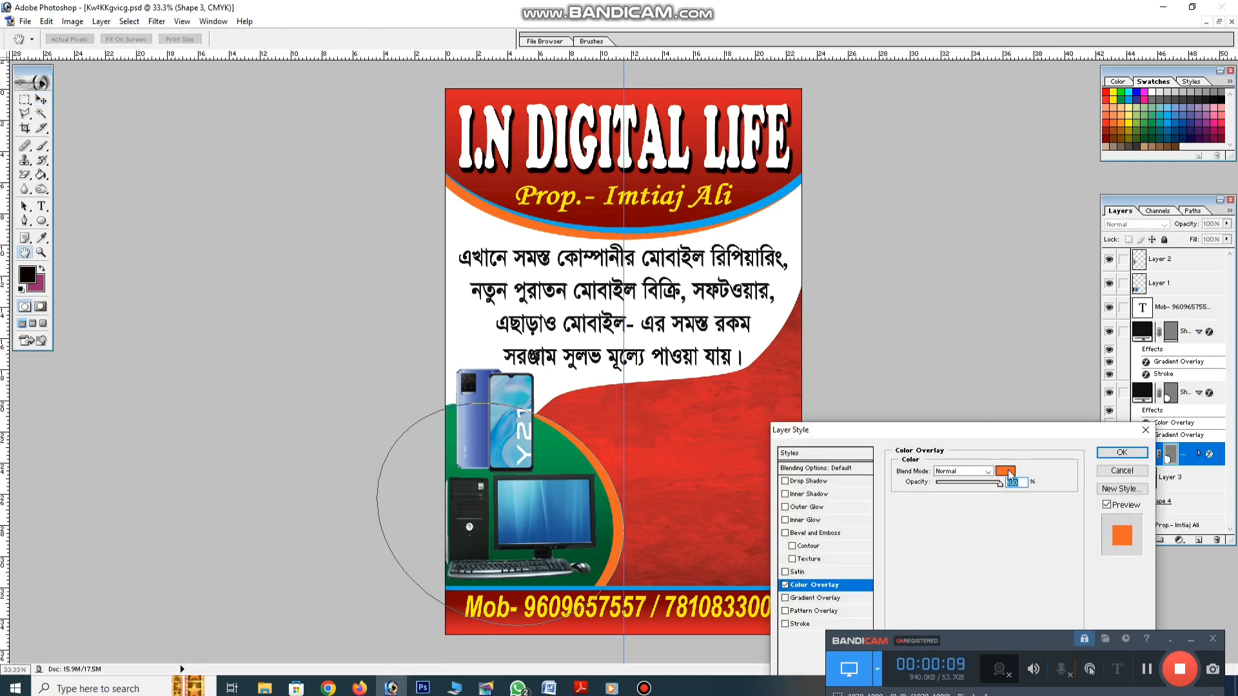
click(1007, 471)
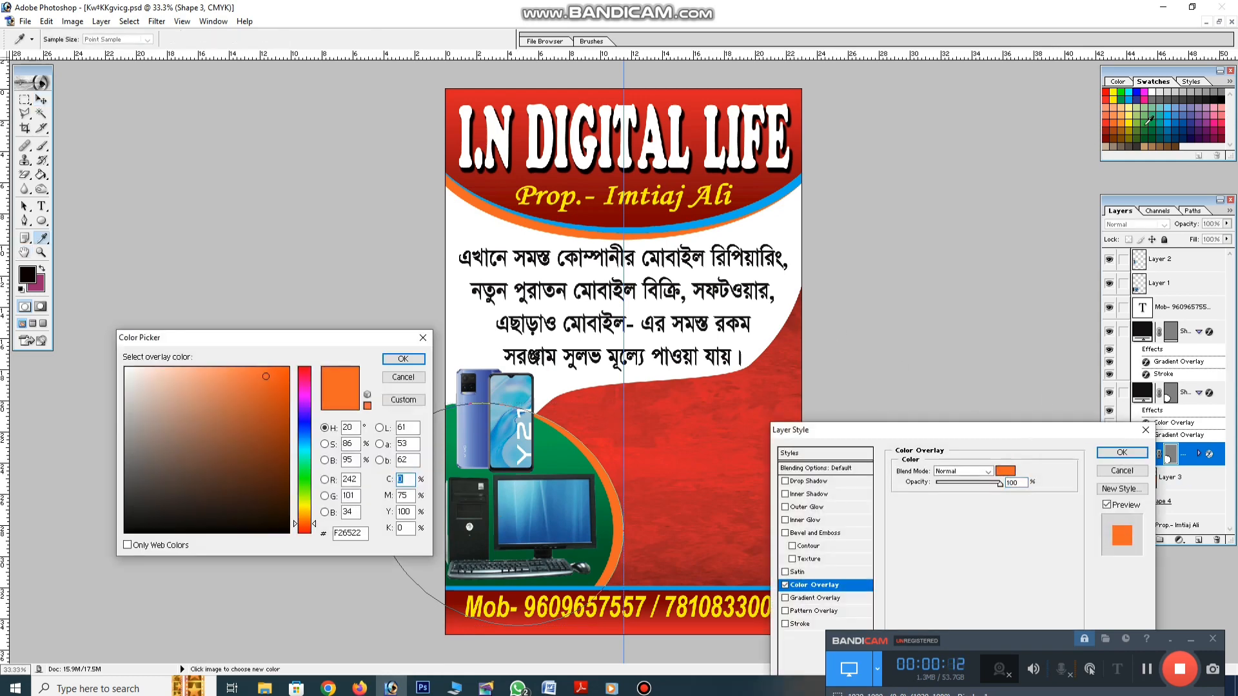
click(1129, 126)
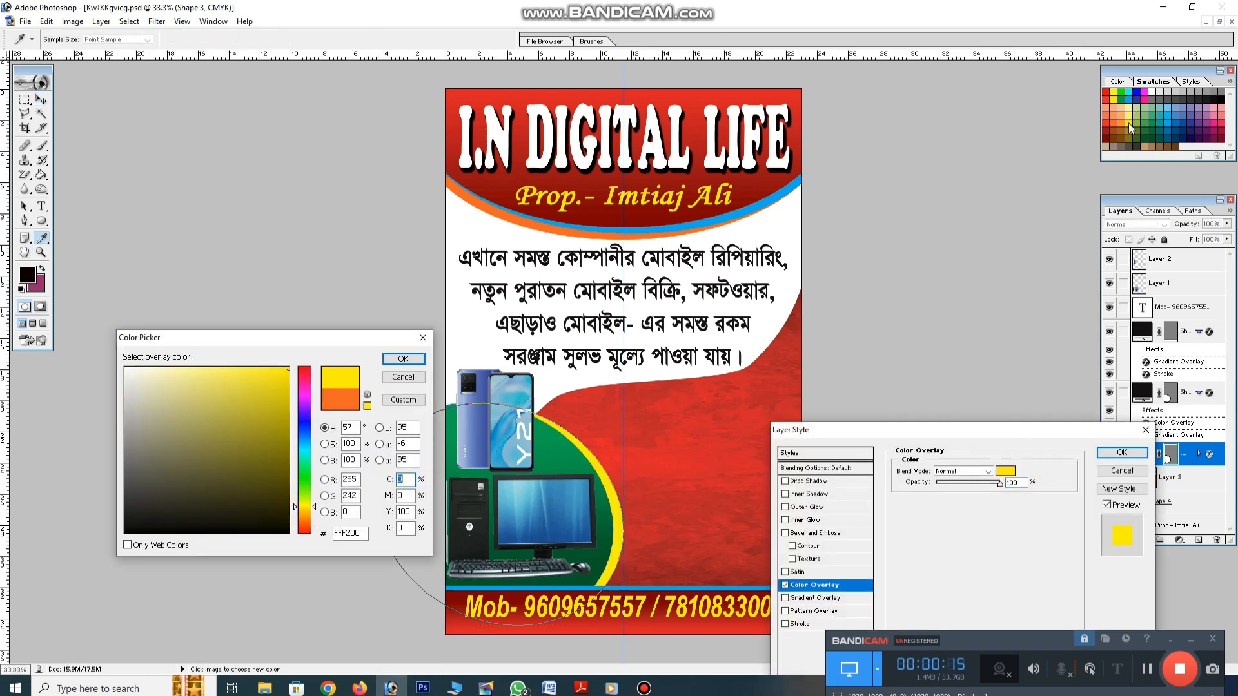
click(1124, 127)
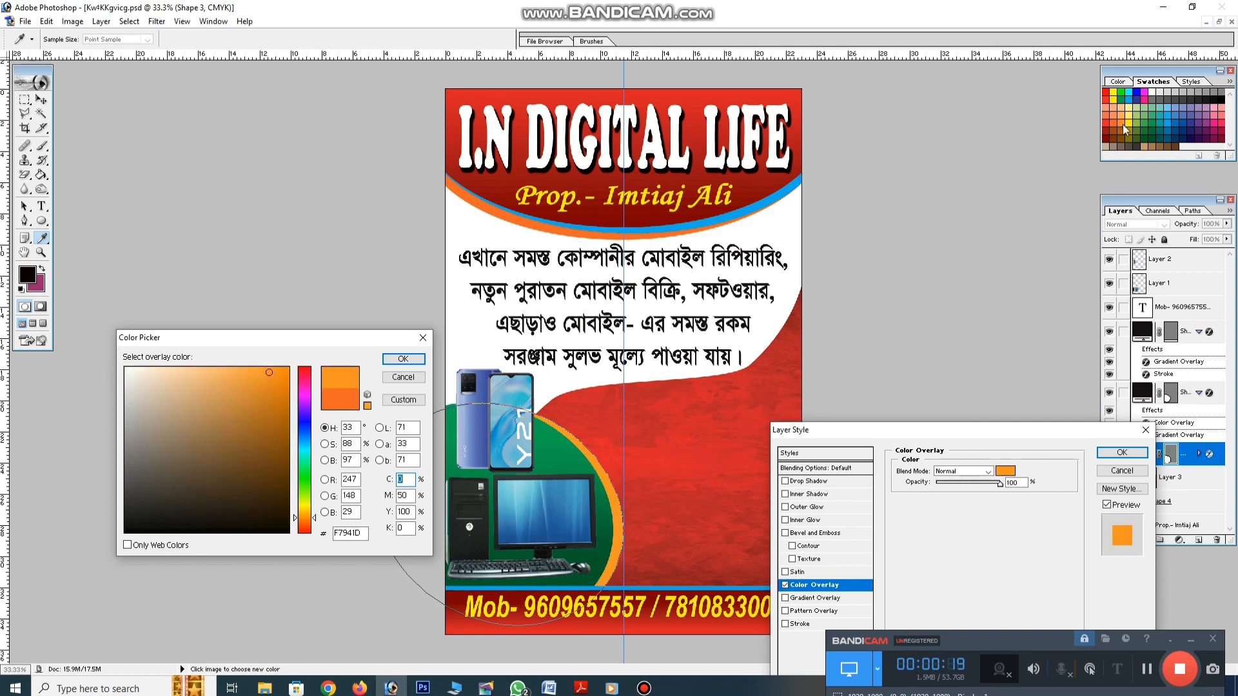
click(1138, 127)
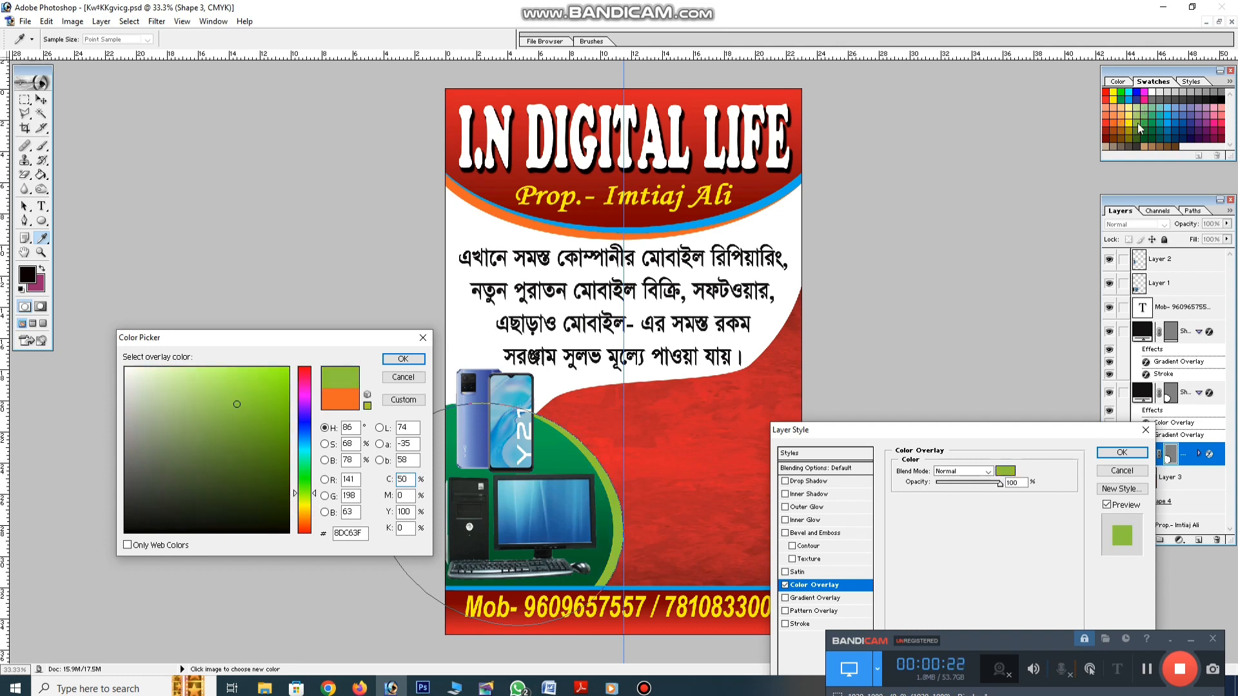
click(1137, 134)
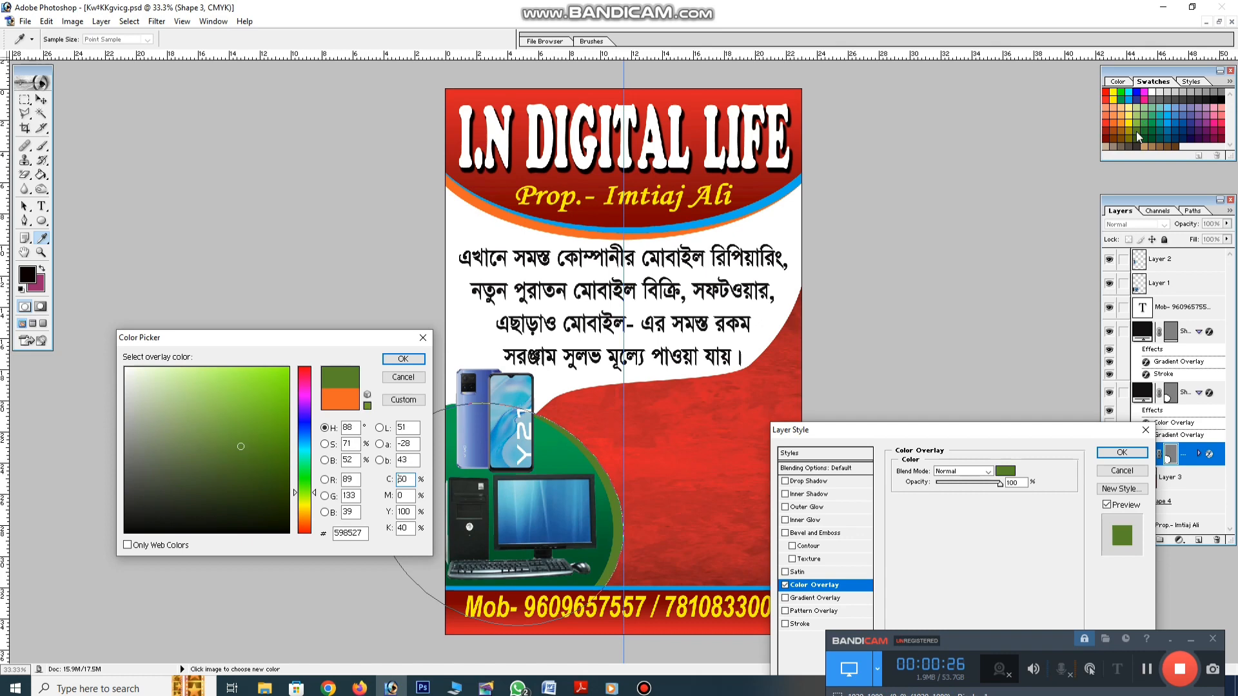
click(1136, 117)
click(1136, 128)
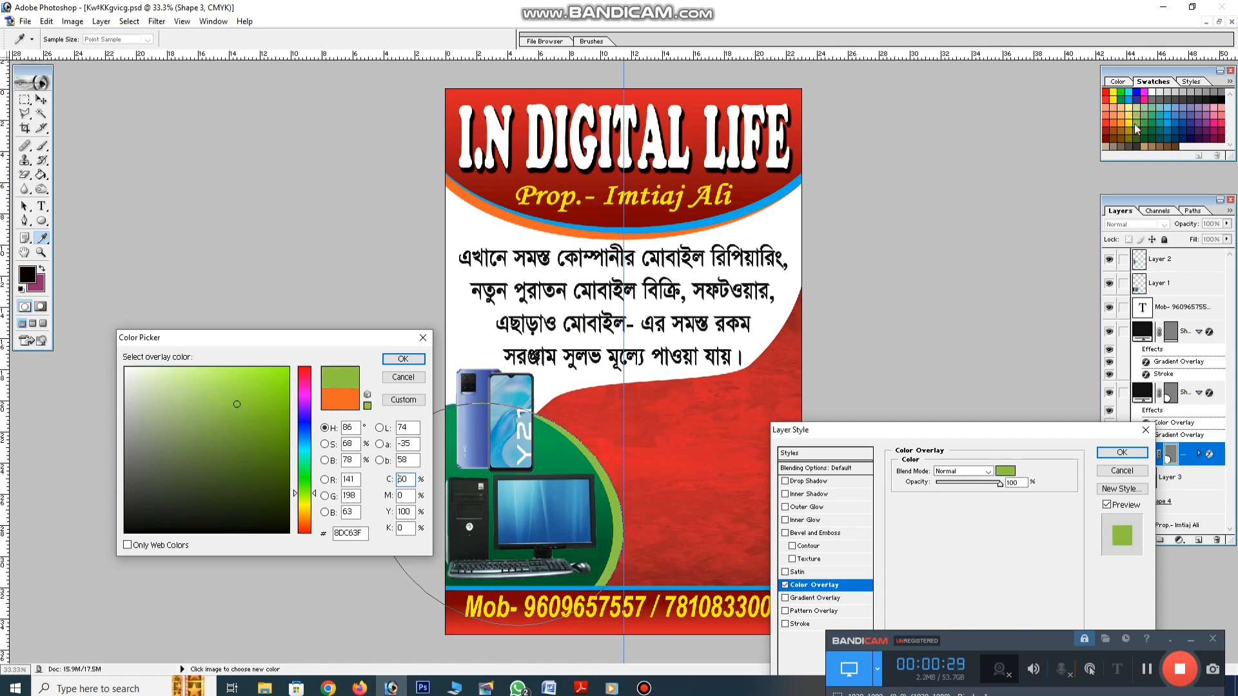
click(1129, 126)
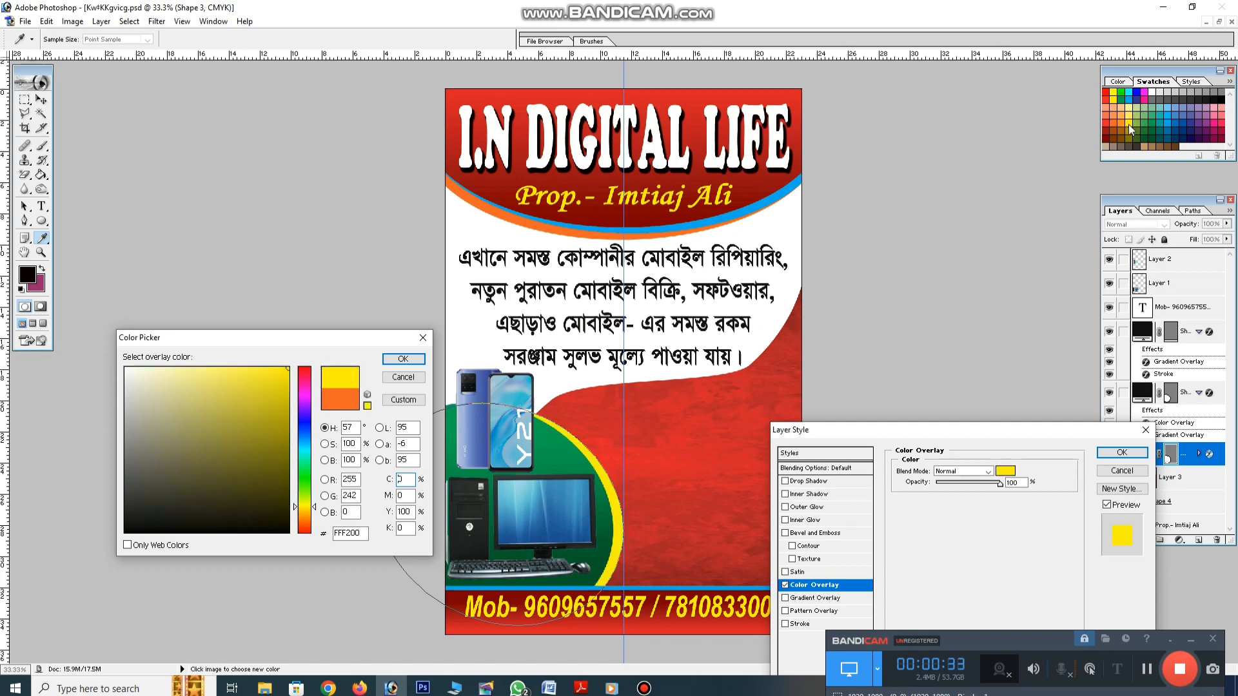
key(Return)
key(Return)
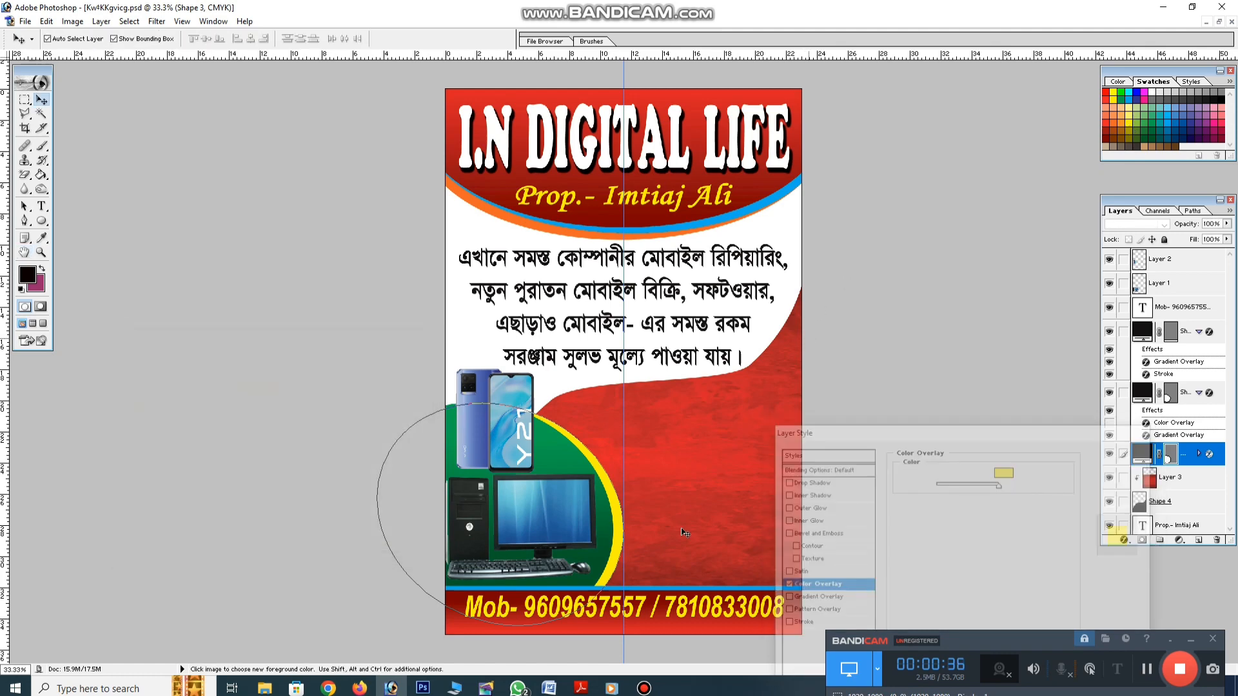
Give the footer band a cyan-to-dark-blue Gradient Overlay
click(790, 615)
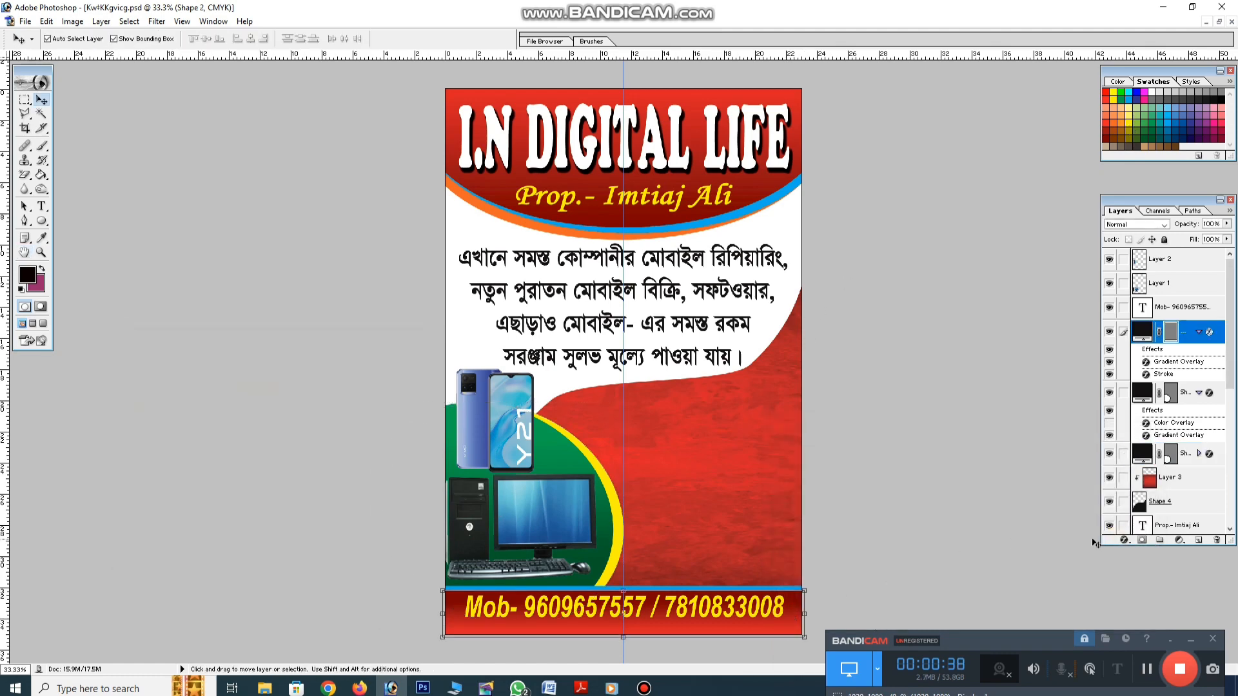
click(1127, 541)
click(1153, 502)
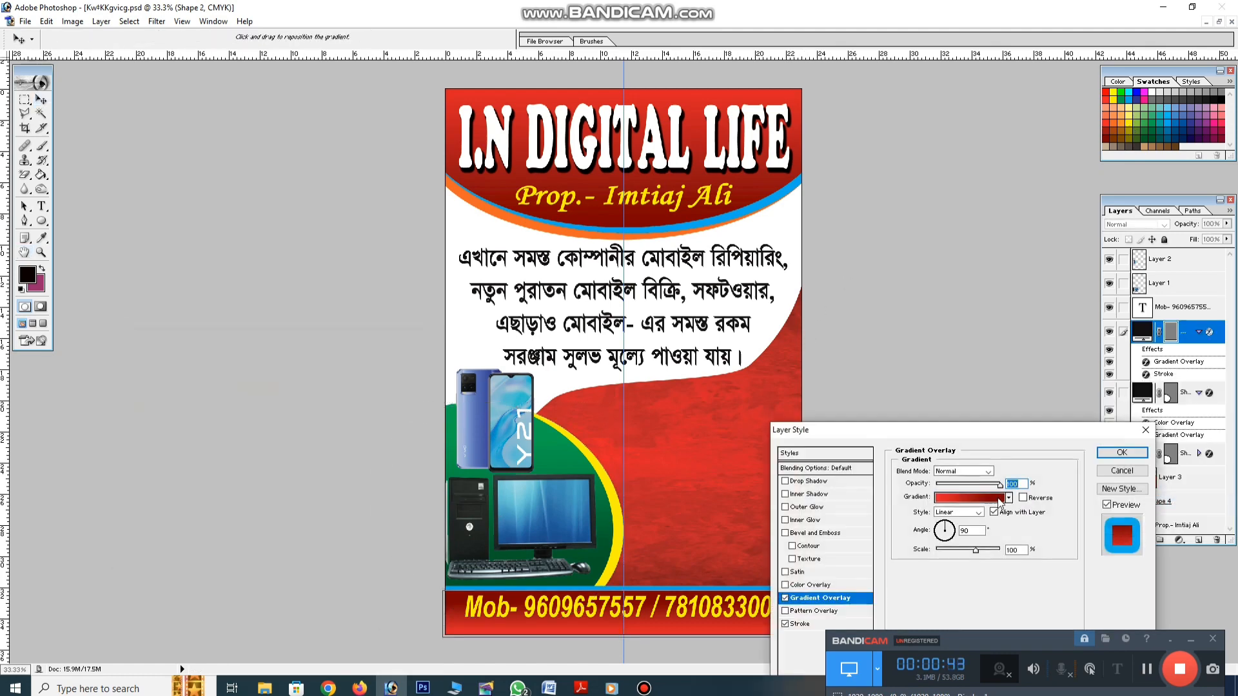
click(965, 497)
click(804, 558)
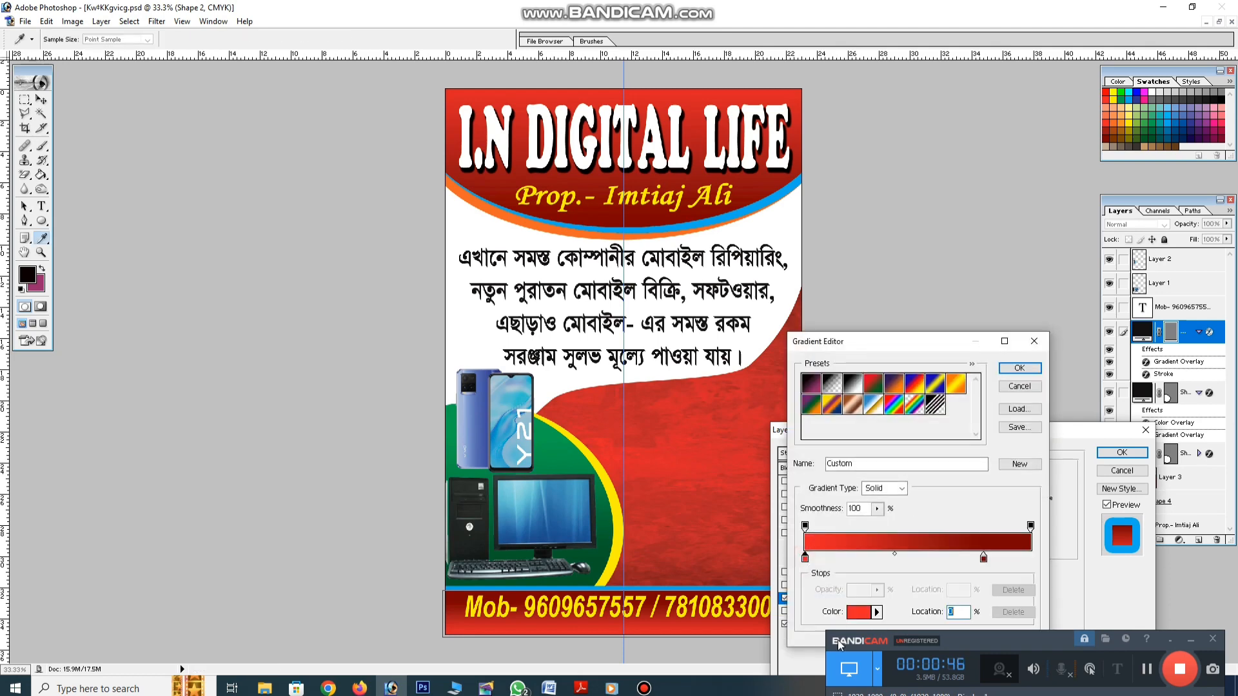
click(858, 614)
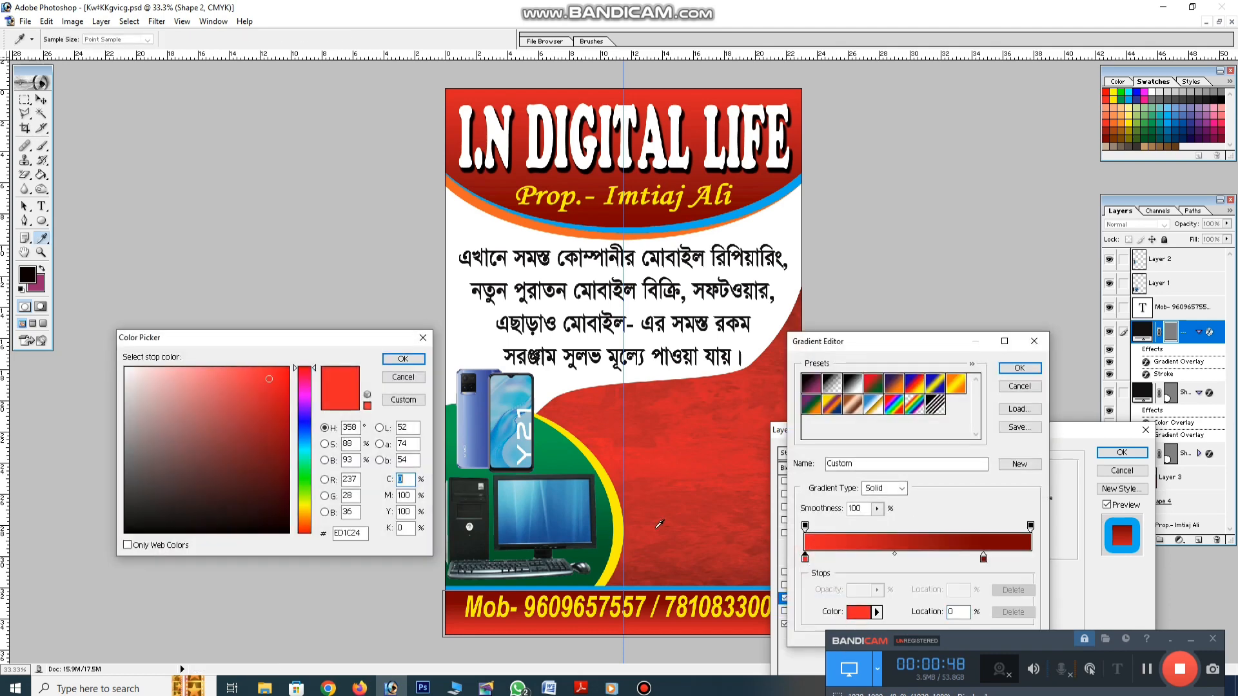
click(1130, 97)
key(Return)
click(983, 559)
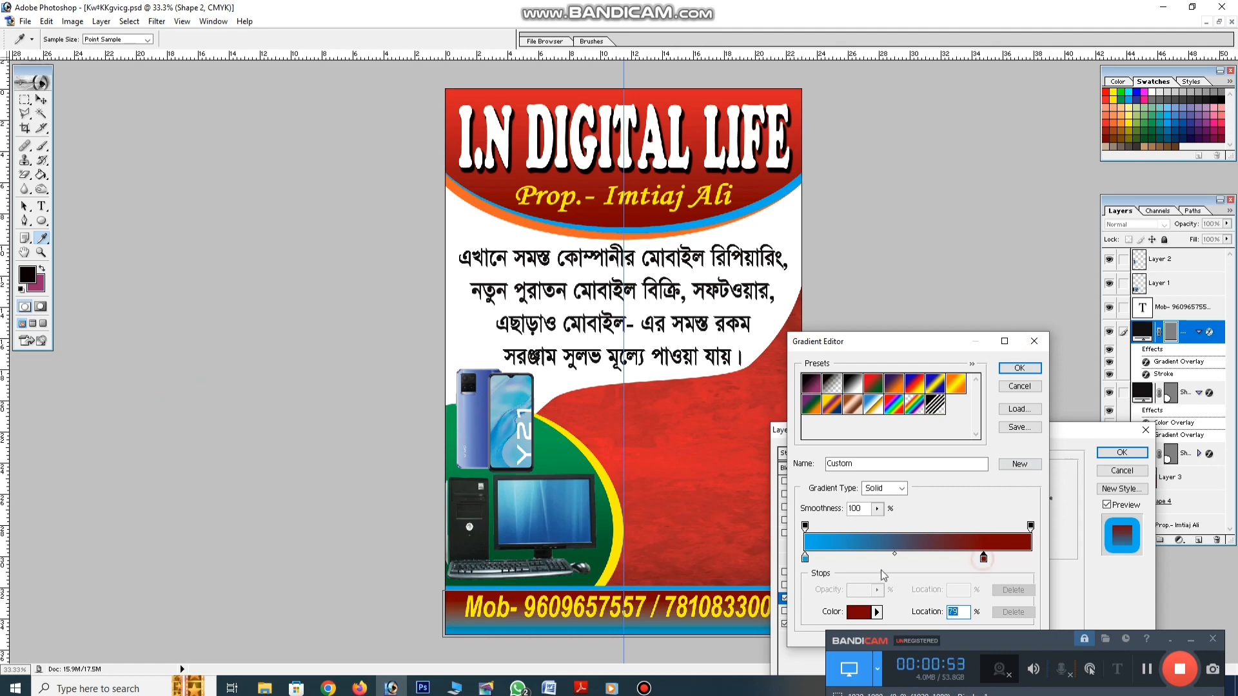
click(1138, 95)
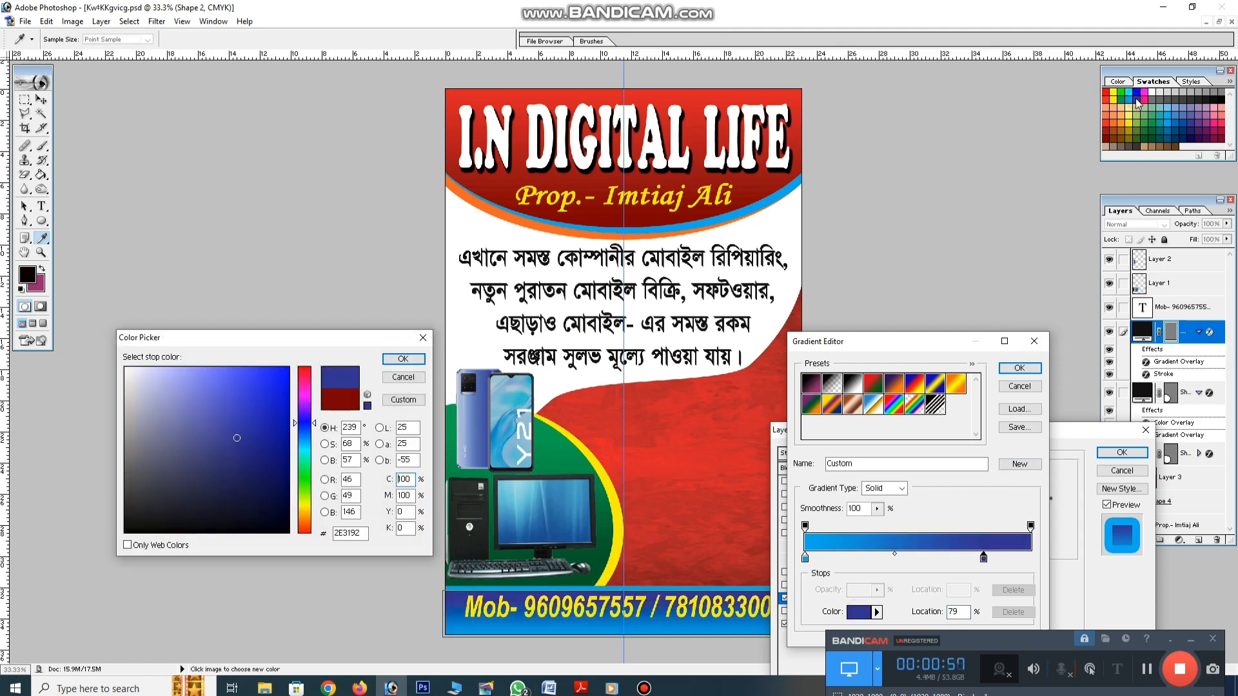
key(Return)
key(Return)
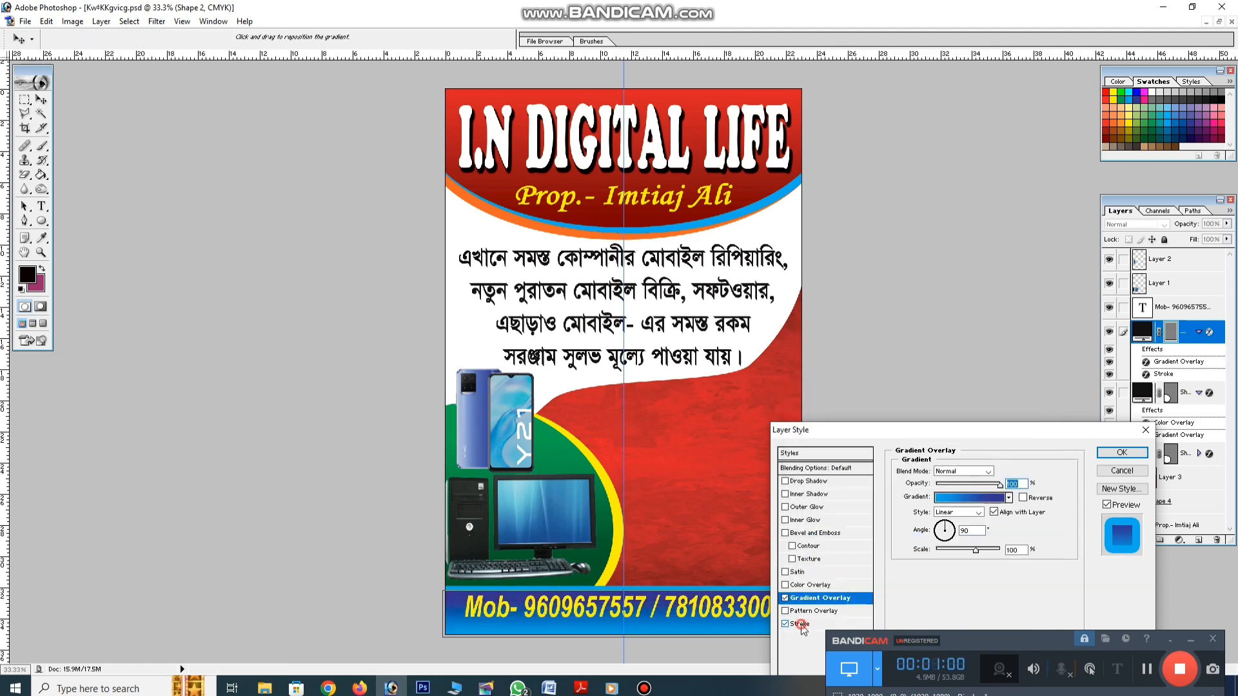
Set the footer stroke colour to CMYK magenta, yellow and black 100 and apply the styles
click(800, 625)
click(926, 546)
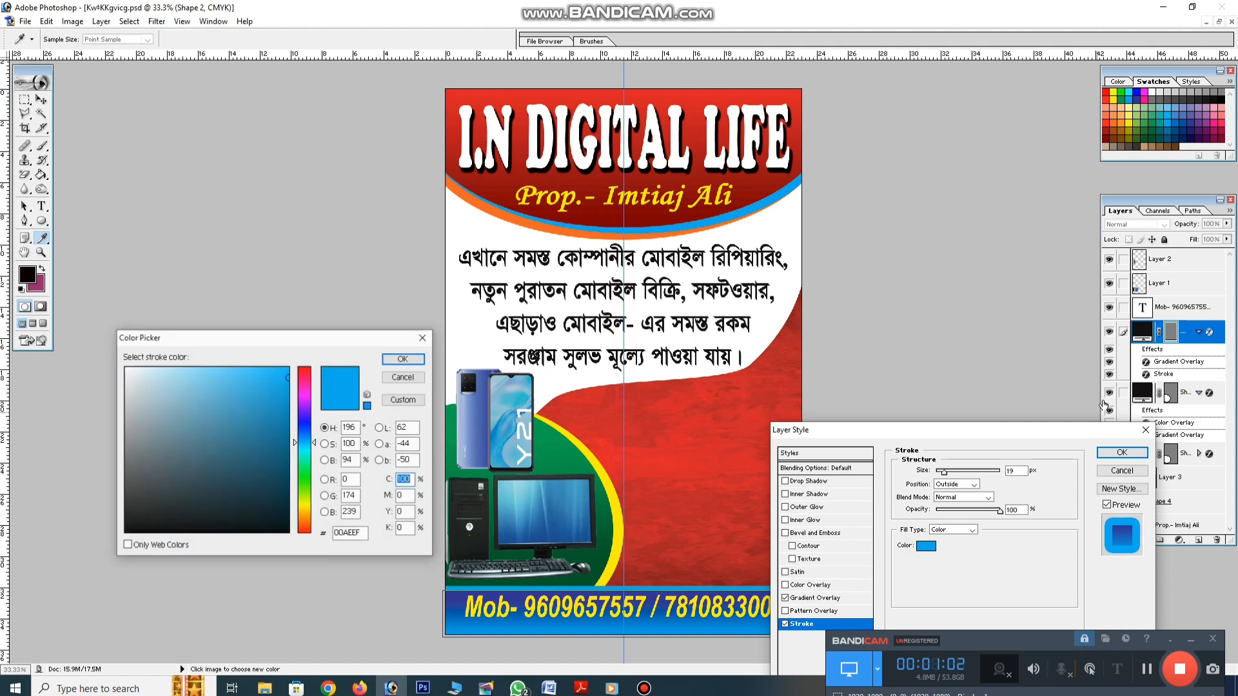
double_click(405, 496)
text(100)
double_click(406, 512)
text(100)
double_click(406, 527)
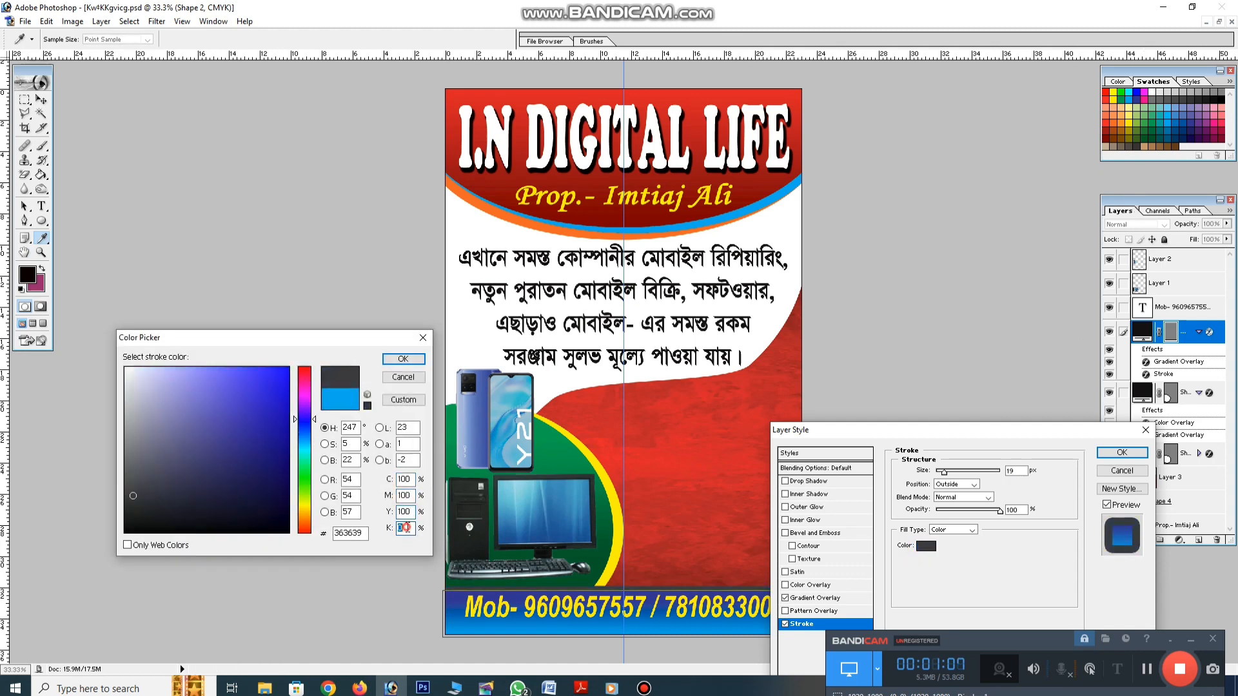
text(100)
key(Return)
key(Return)
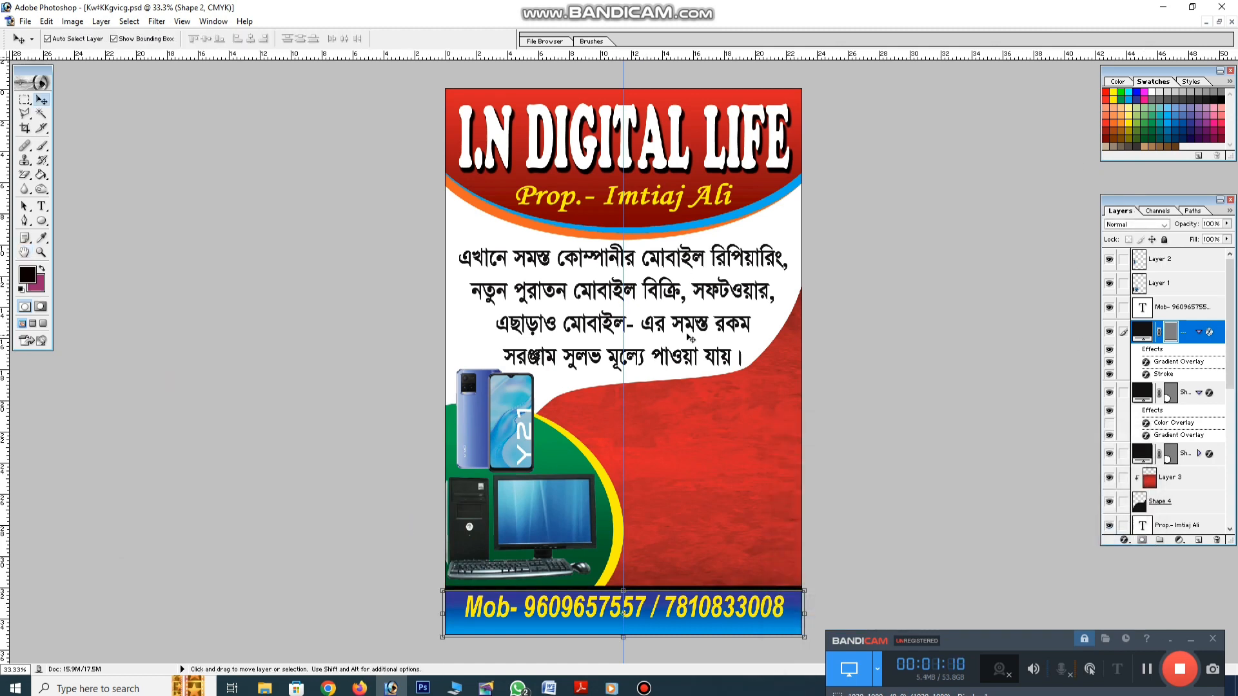
Delete the white background around the charger photo
click(747, 329)
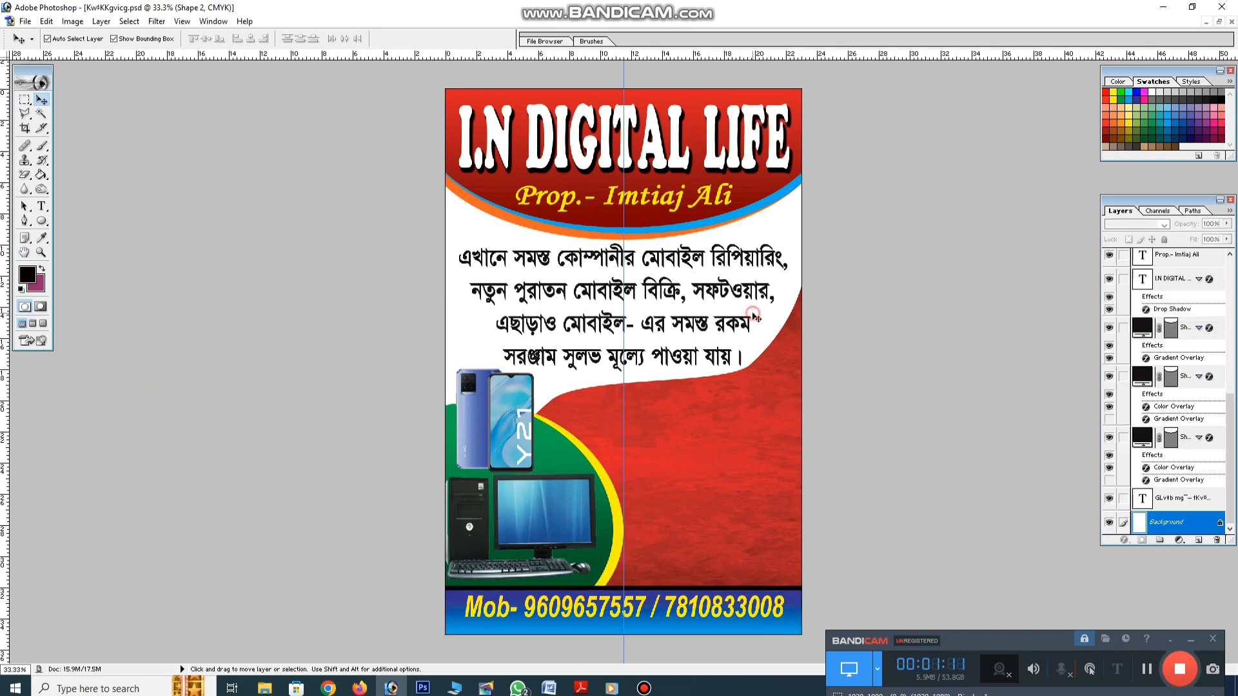
click(1144, 672)
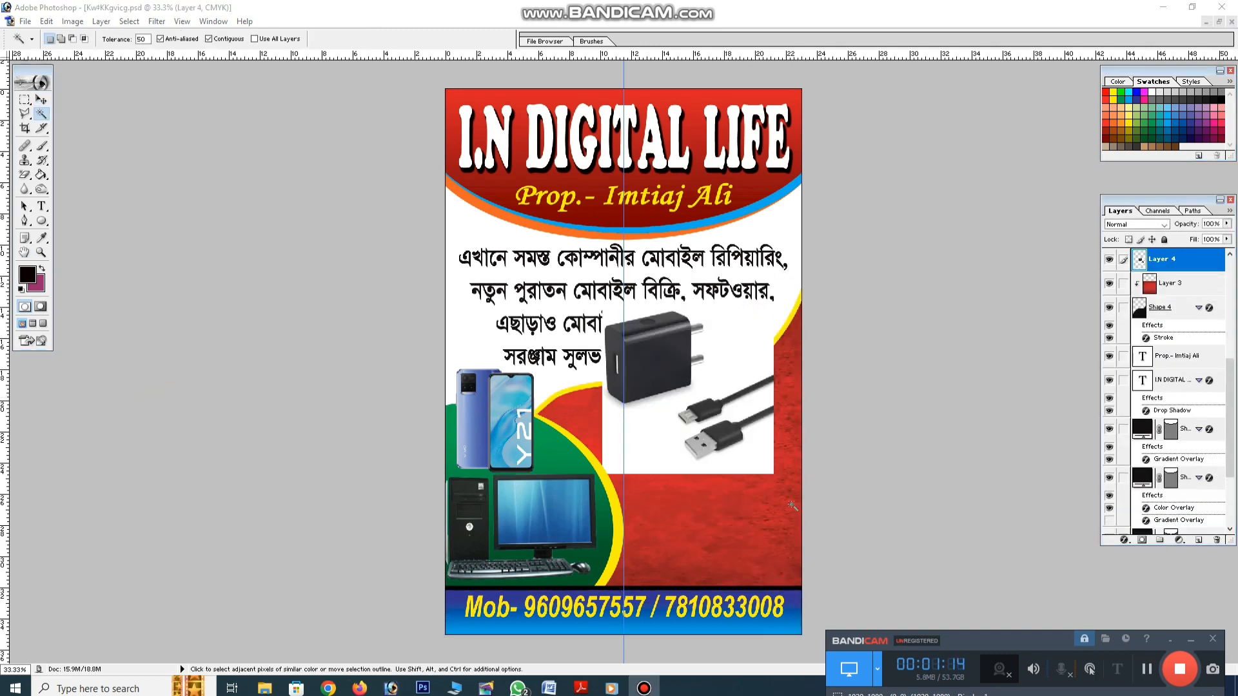
click(726, 356)
key(Delete)
key(ctrl+d)
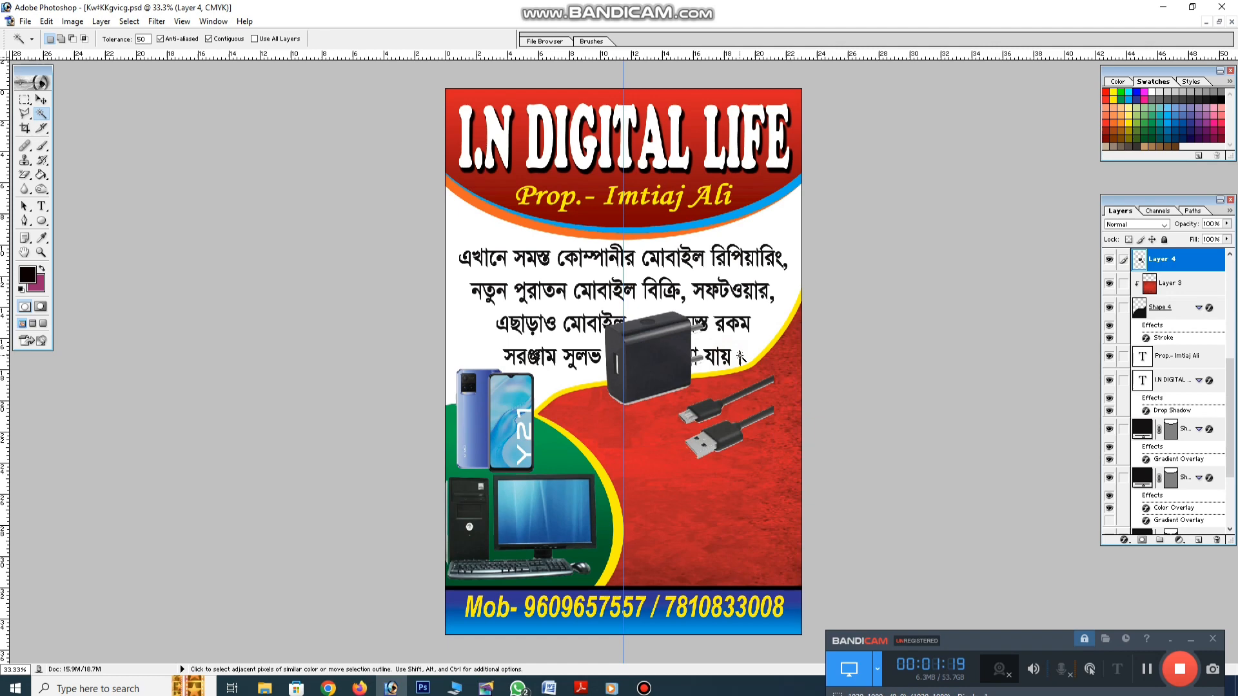
Resize the charger to about 57% and move it near the poster's right edge
click(41, 100)
drag(664, 359, 670, 431)
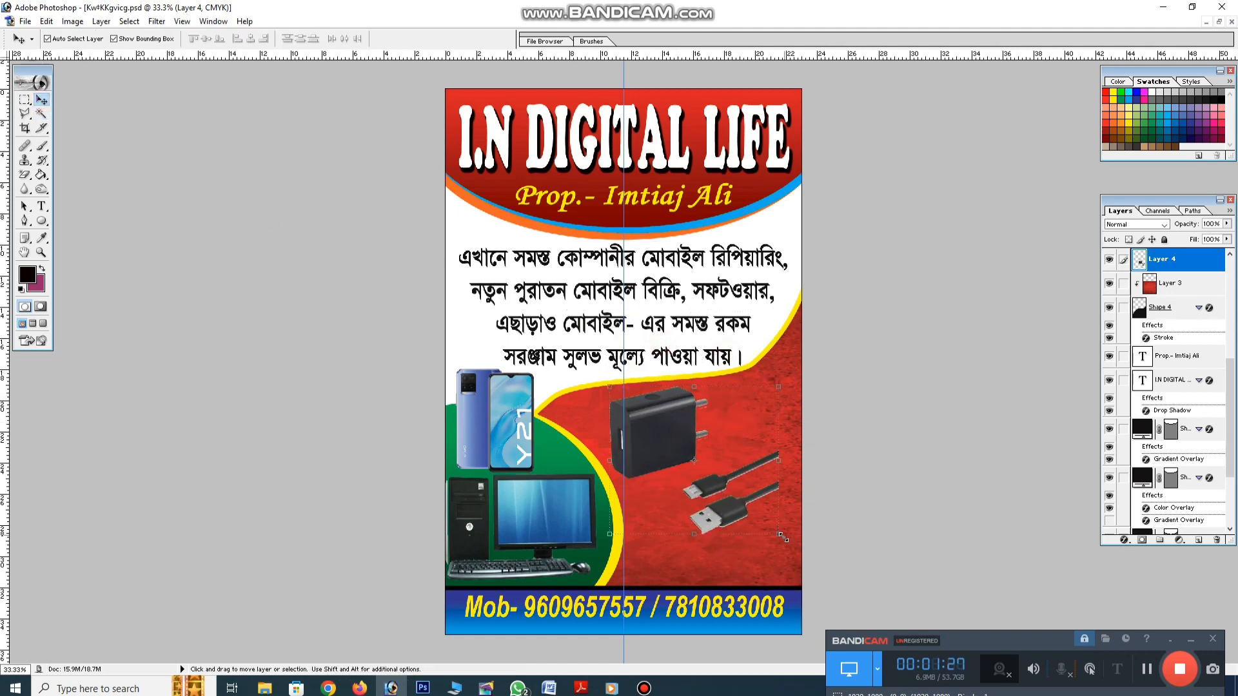
drag(781, 535, 606, 471)
key(Return)
drag(649, 412, 663, 392)
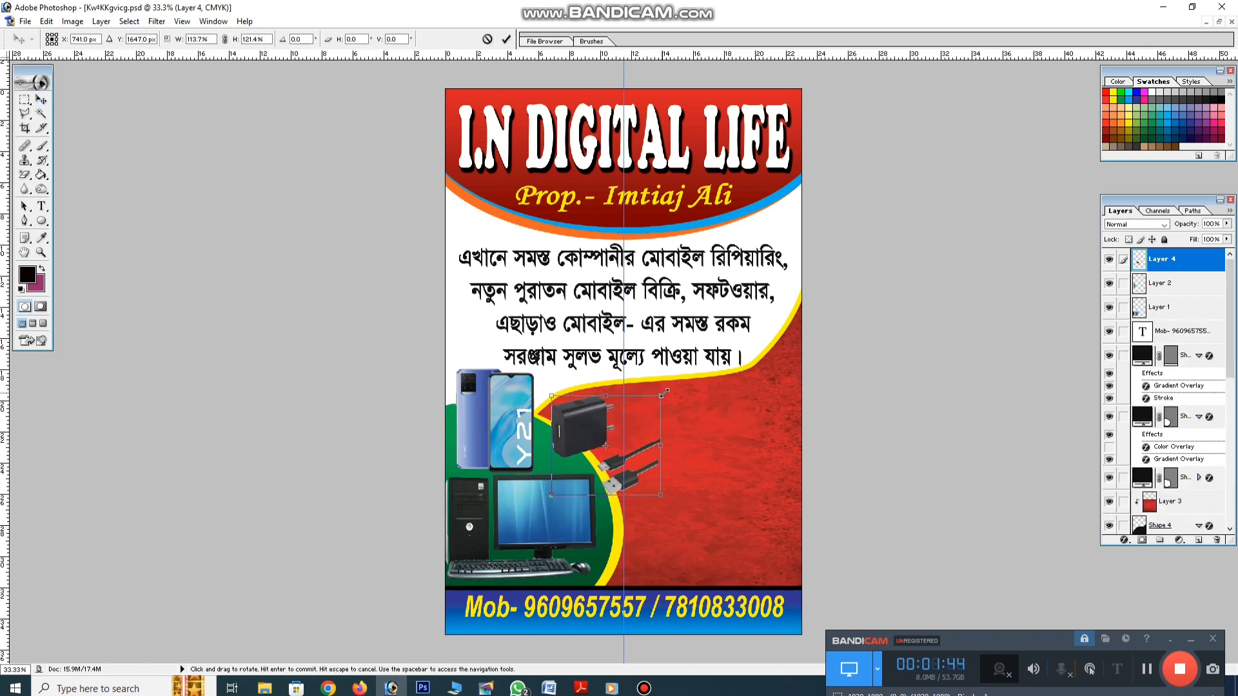
key(Return)
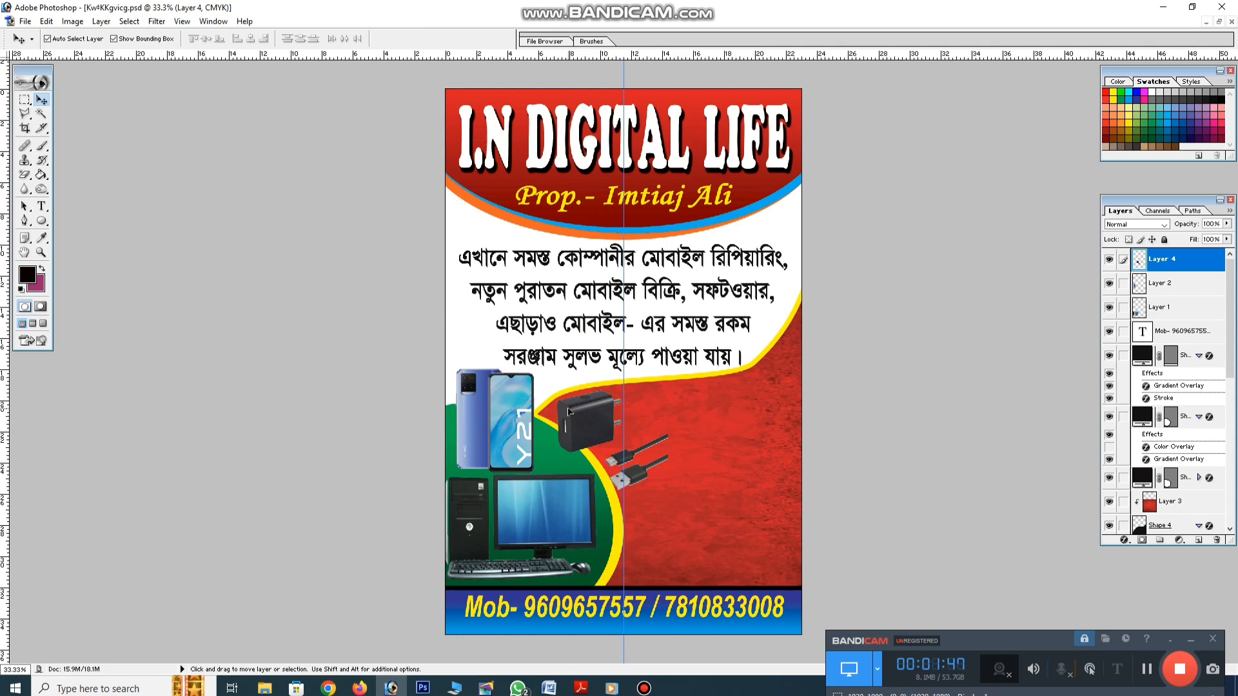
mouse_move(567, 411)
mouse_down()
mouse_move(722, 412)
mouse_move(700, 530)
mouse_move(588, 406)
mouse_up()
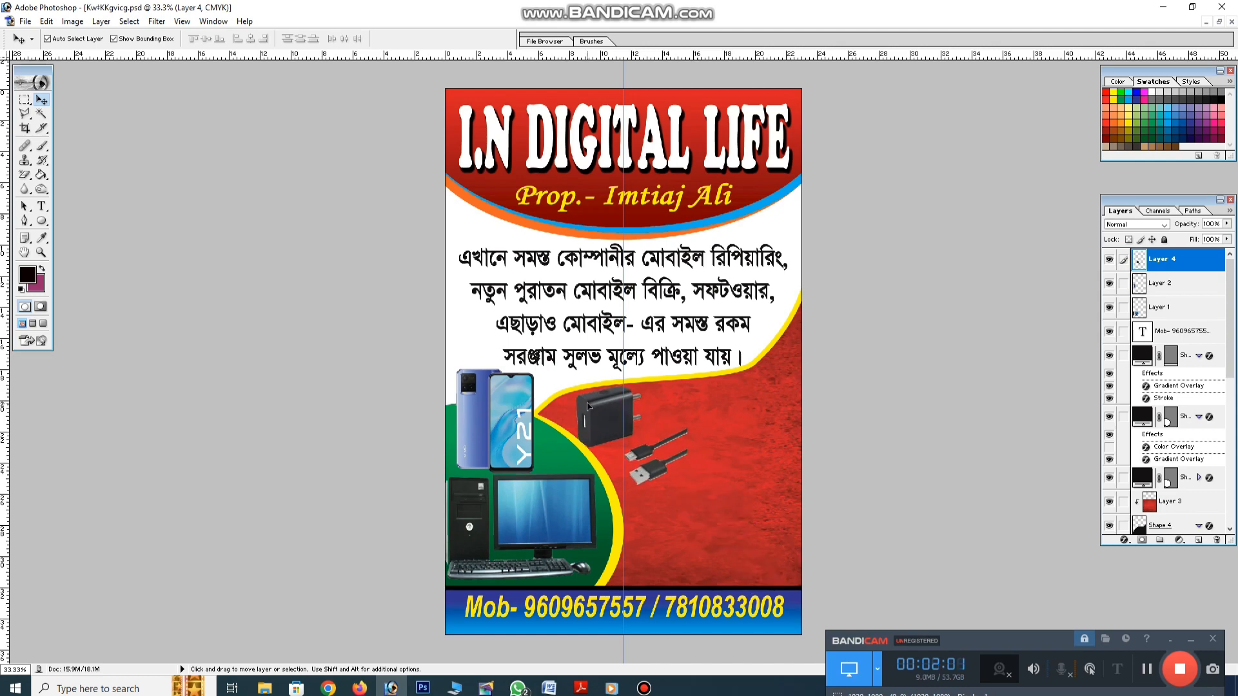
drag(588, 405, 709, 396)
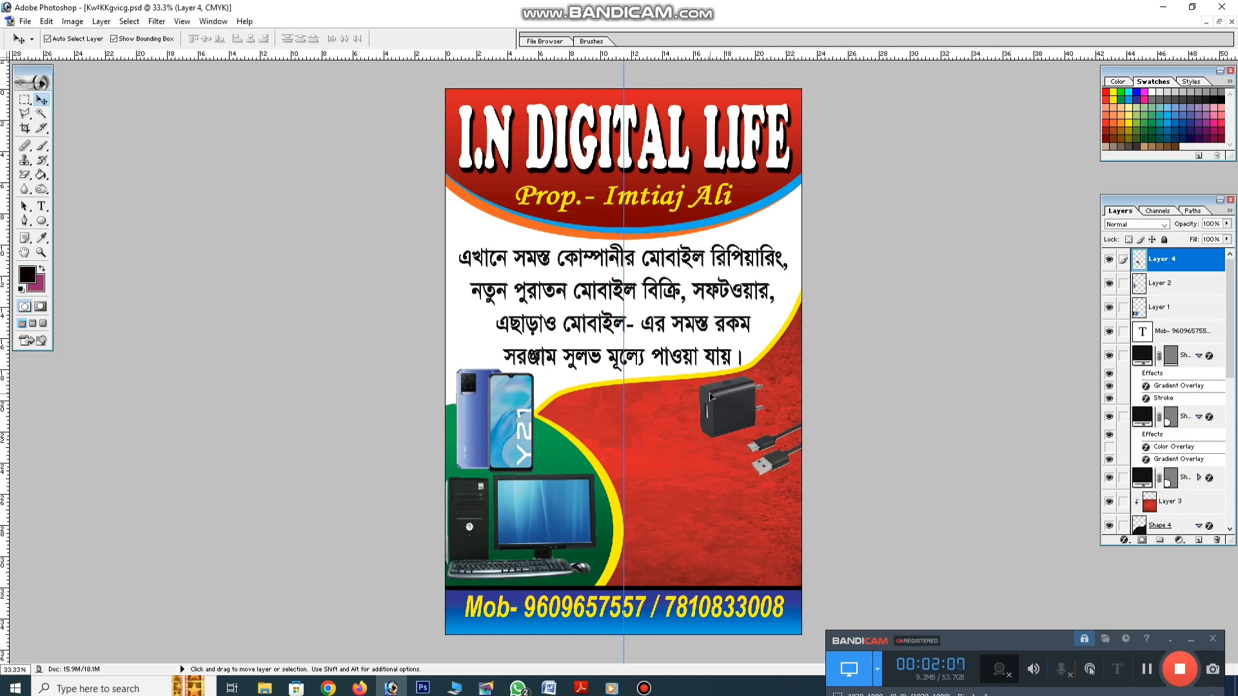
click(328, 688)
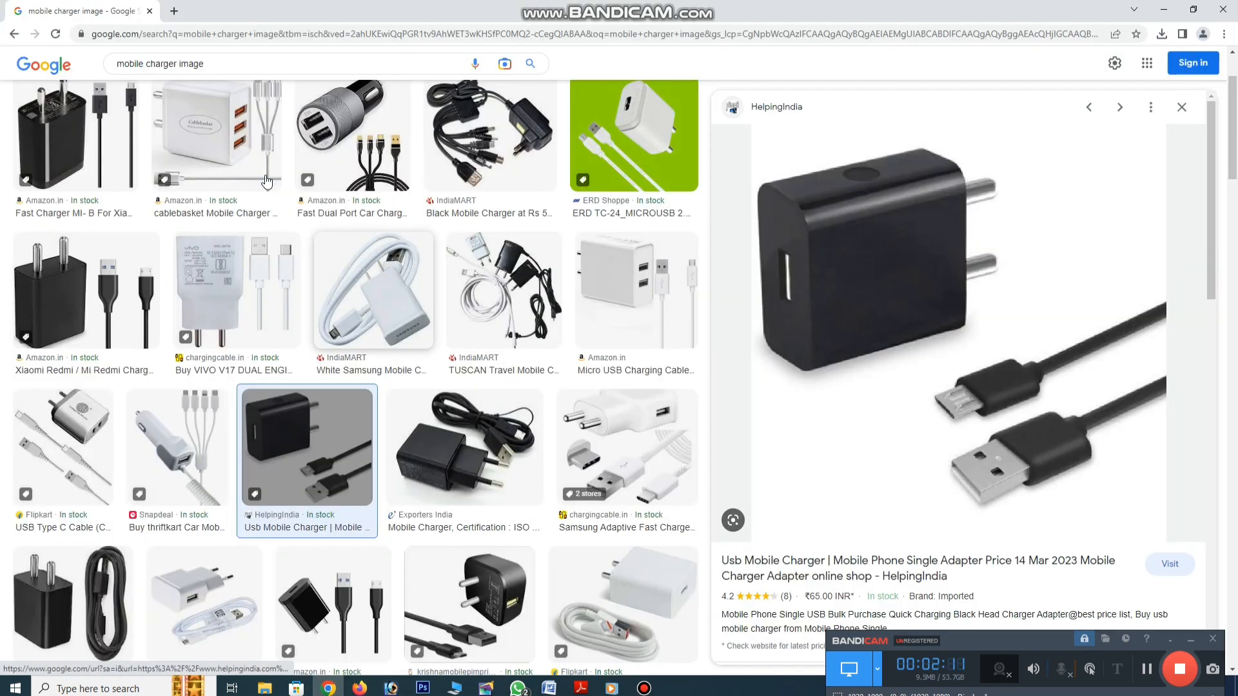
click(422, 688)
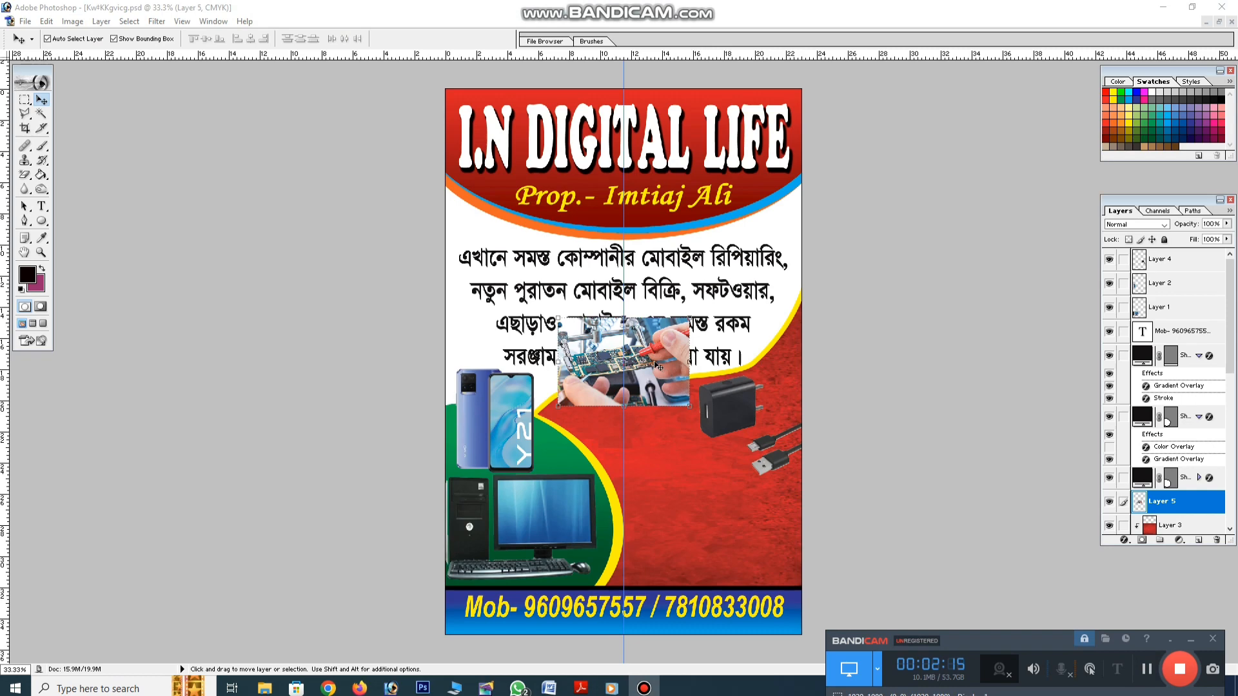
Position the circuit-board repair photo in the poster's bottom-right corner
drag(661, 368, 768, 547)
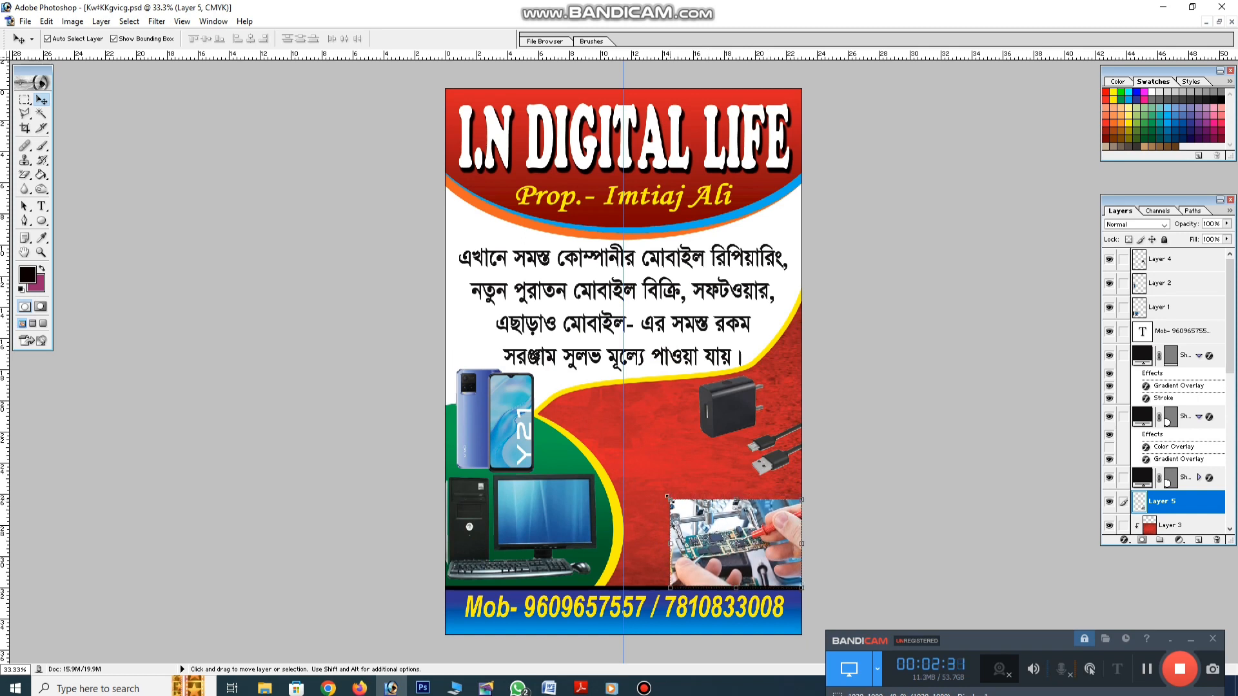
drag(667, 498, 551, 493)
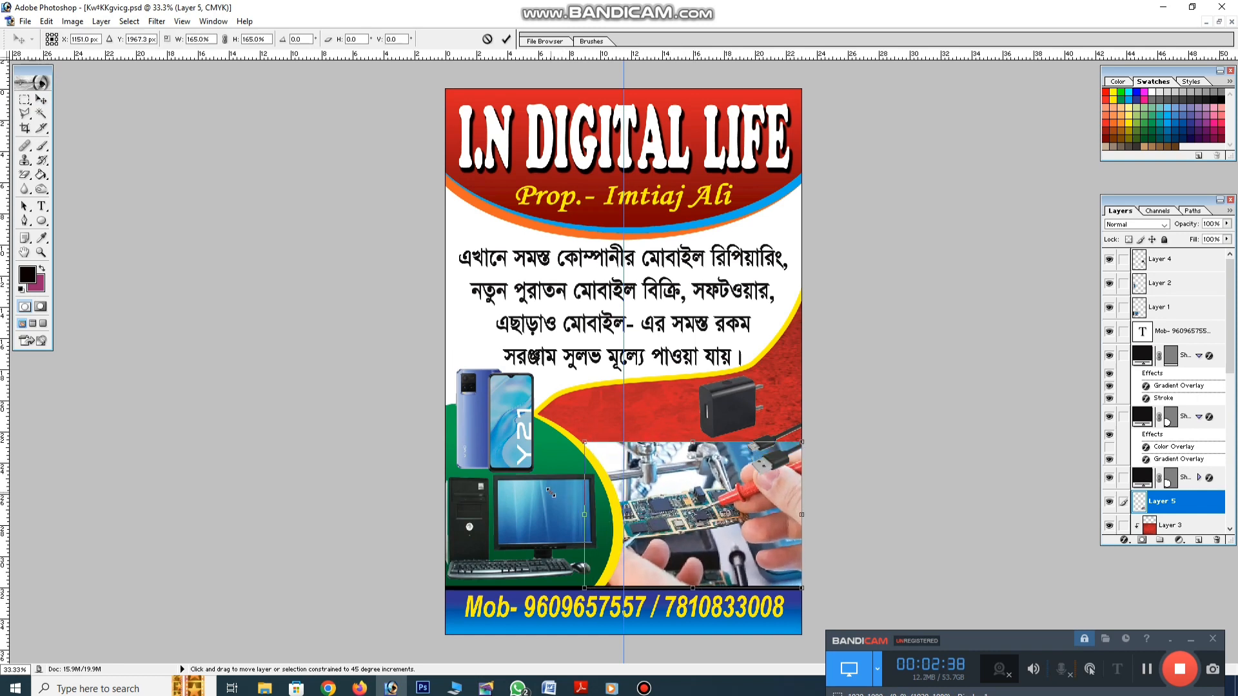
key(Escape)
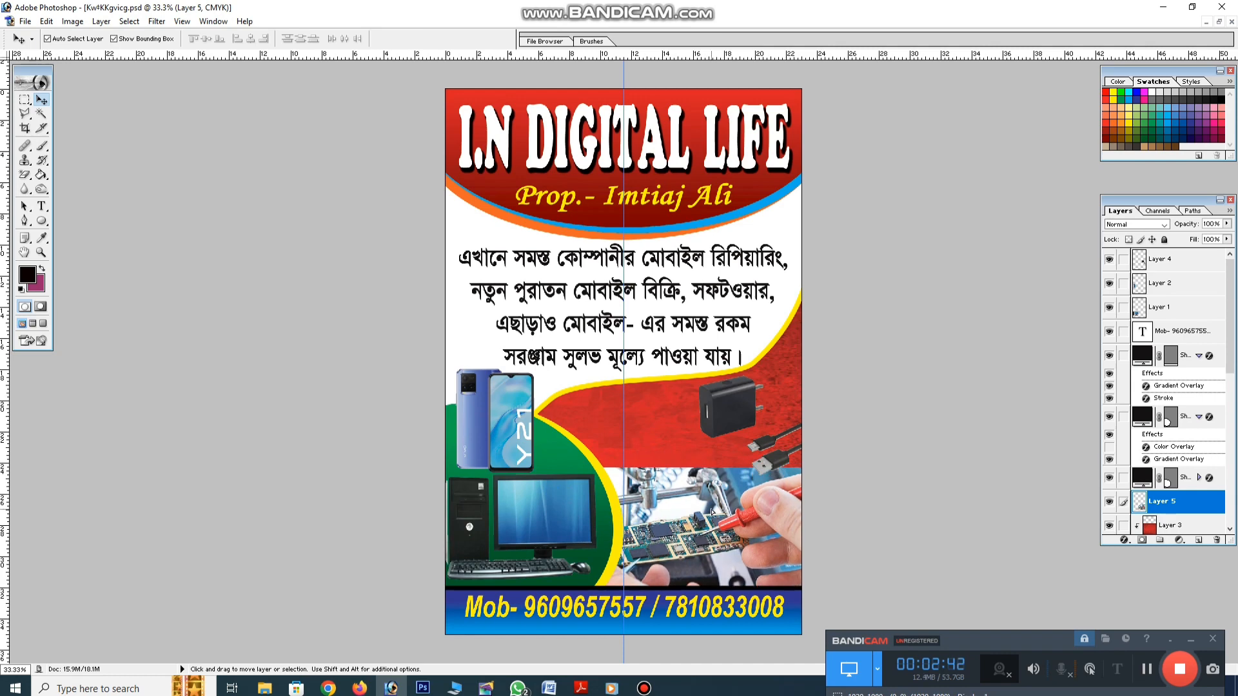
drag(711, 512, 720, 515)
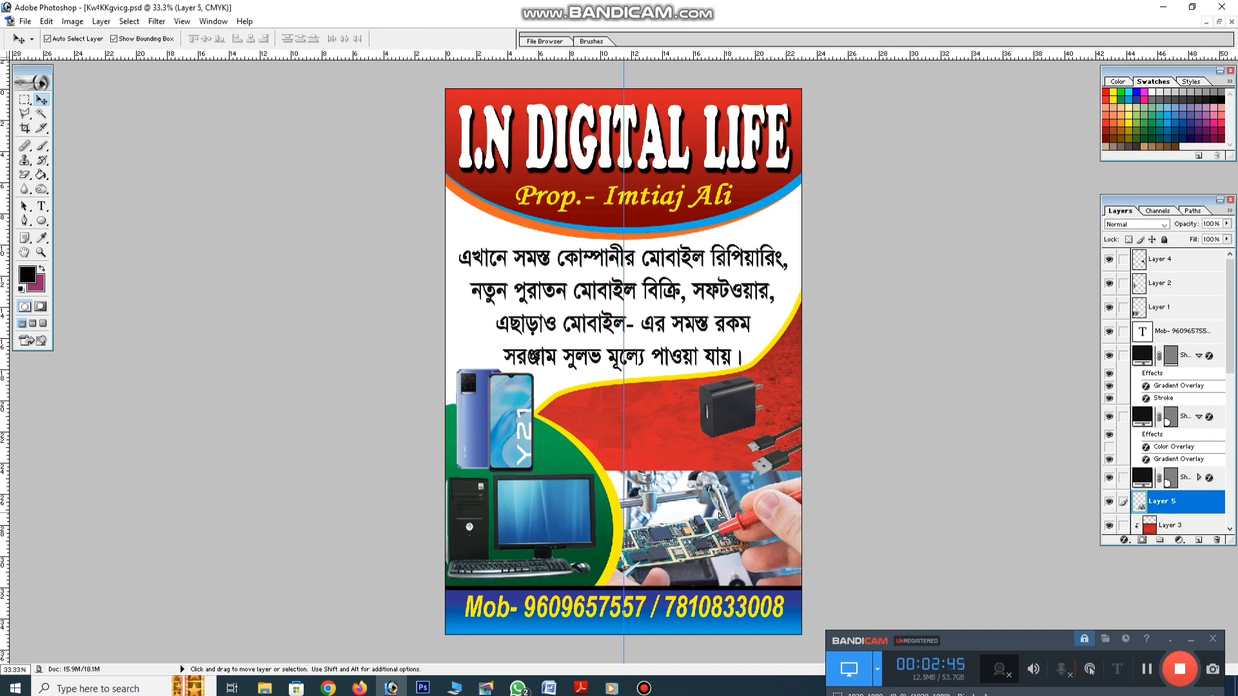
Soften the repair photo's edges on Layer 5 with a soft 300 px eraser
click(732, 420)
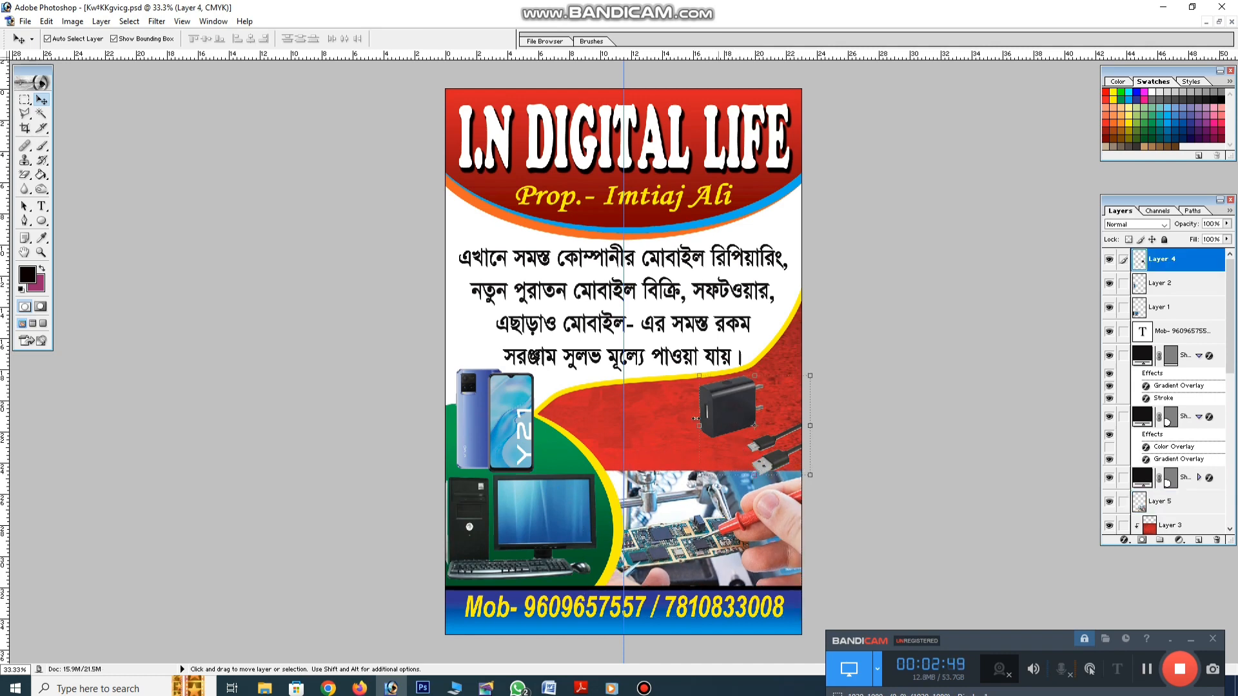
click(700, 423)
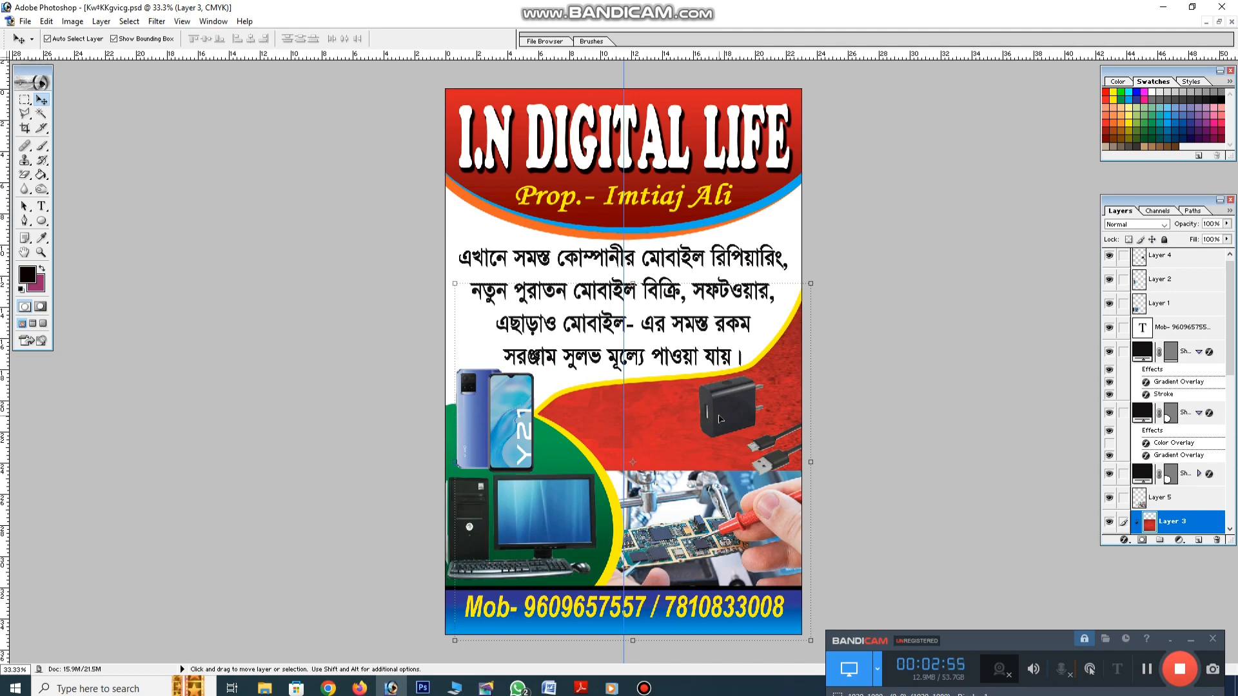
click(692, 480)
click(24, 174)
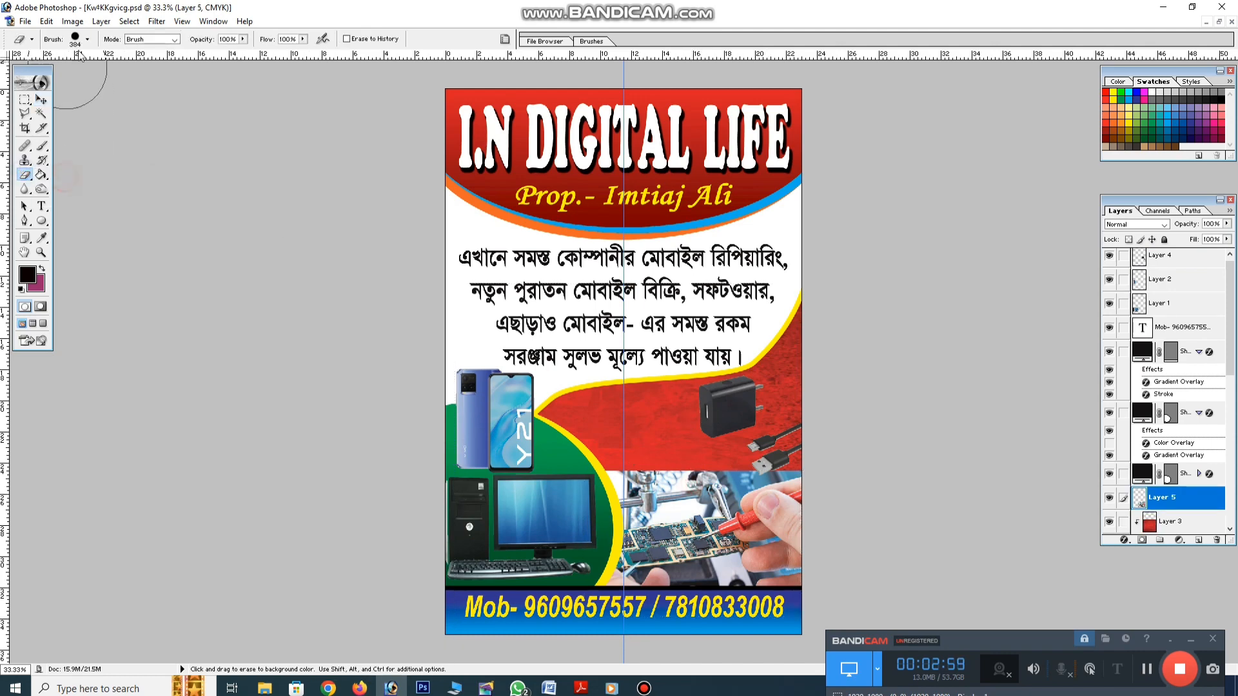
click(88, 39)
scroll(142, 129, down, 8)
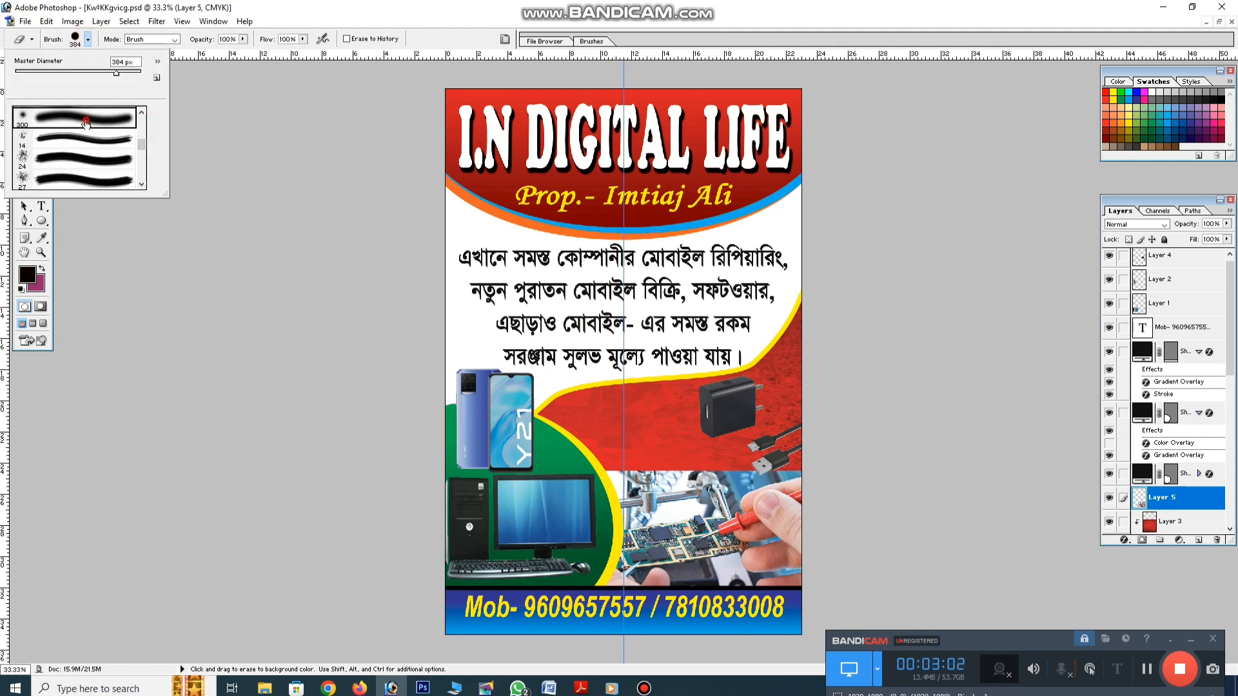
click(77, 118)
click(601, 451)
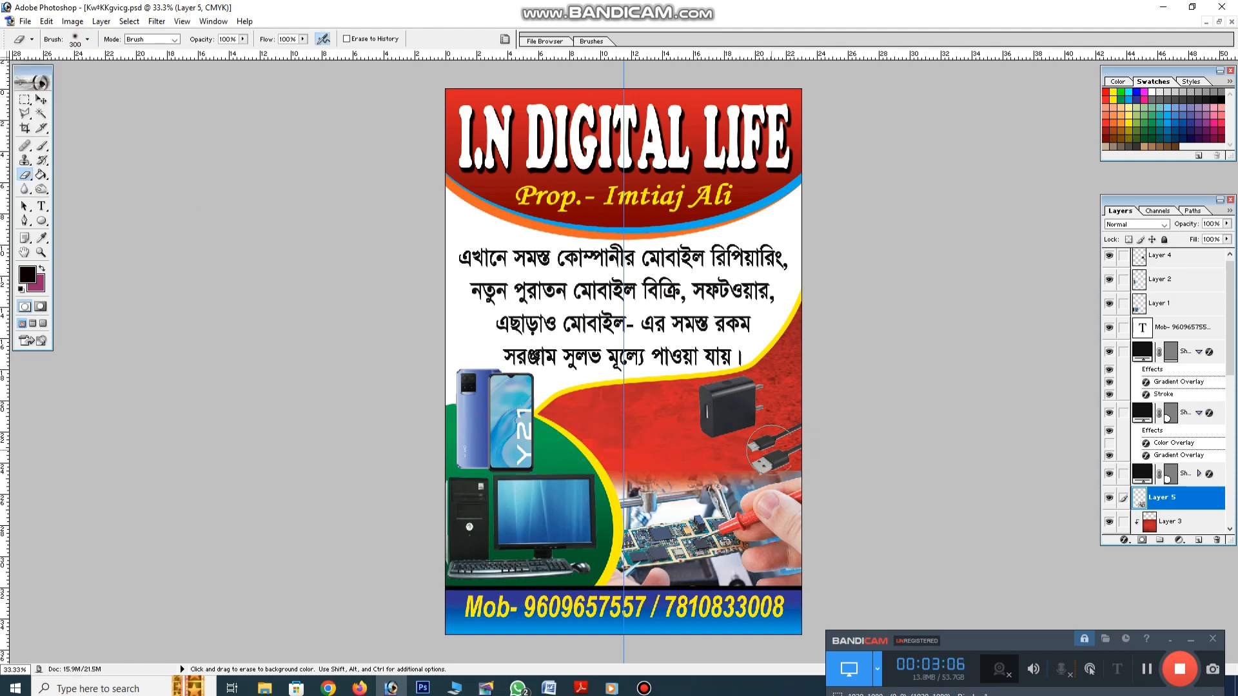
click(40, 100)
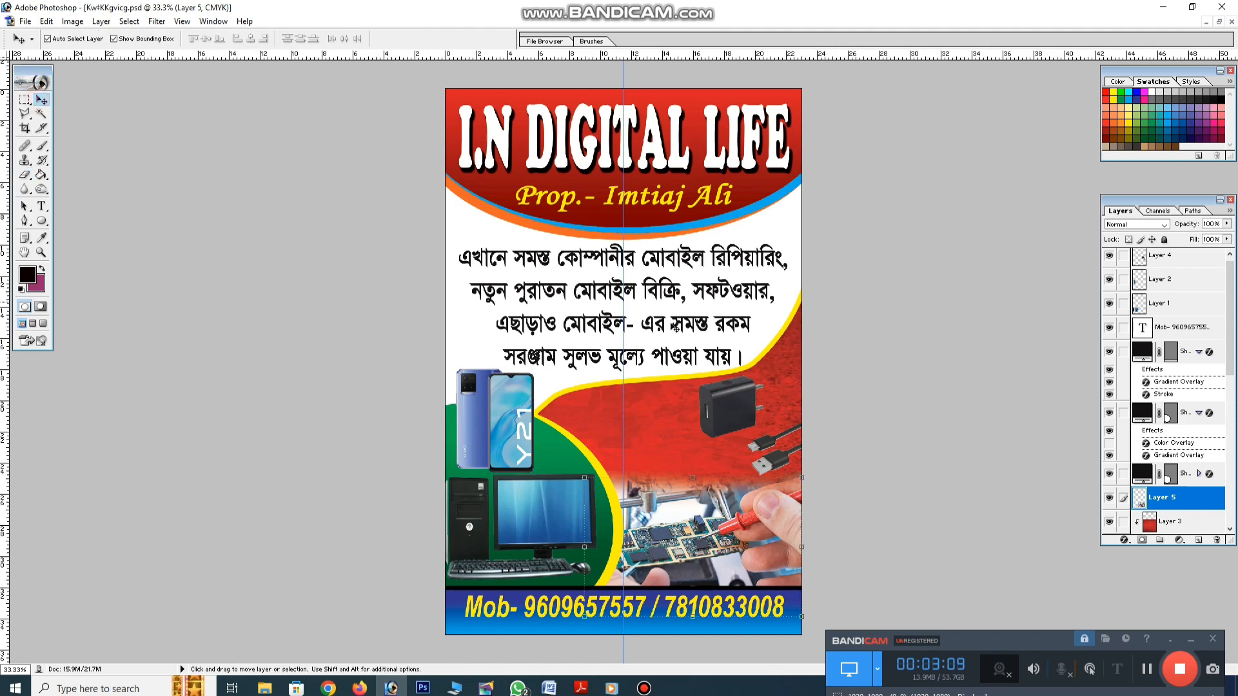
Paste the keypad phone, resize it and place it beside the Y21 phone
key(ctrl+v)
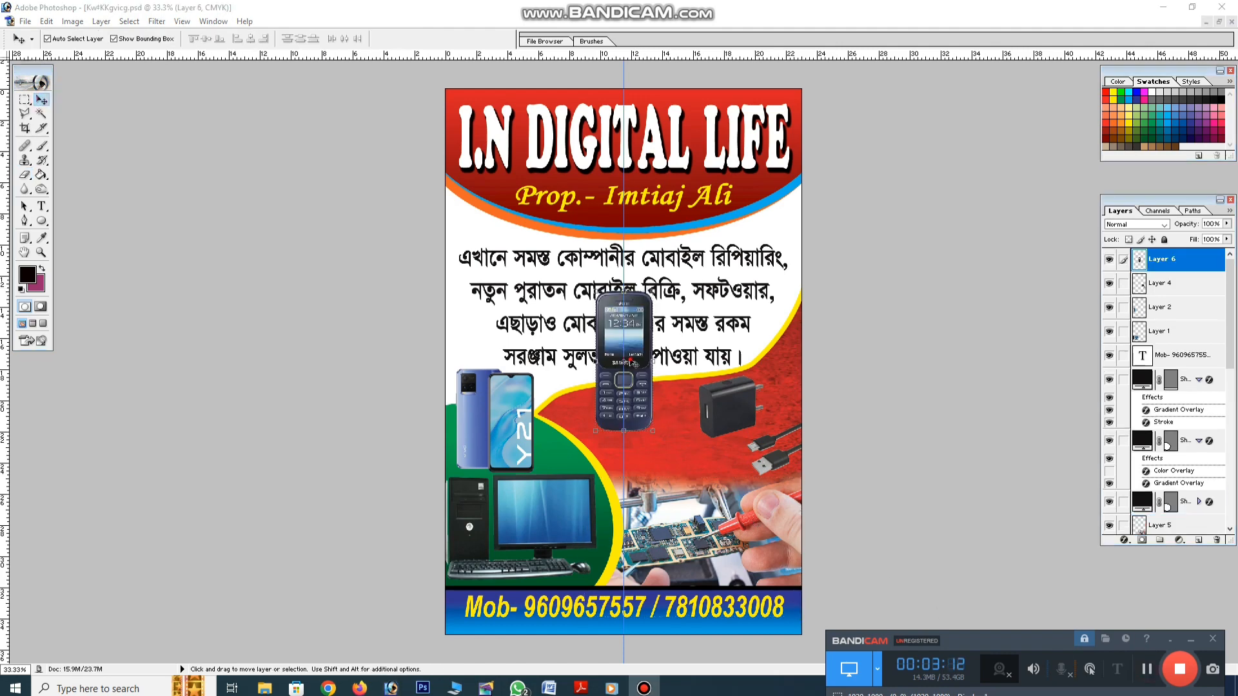
drag(650, 408, 656, 448)
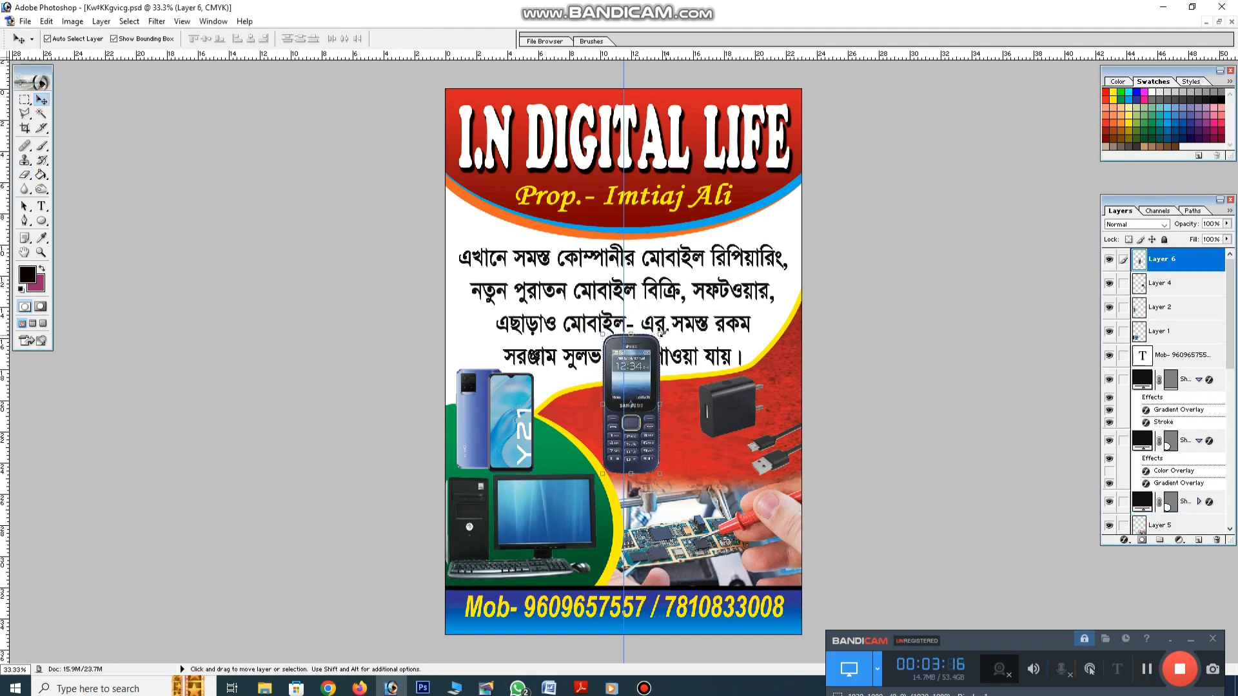
drag(660, 332, 550, 408)
key(Return)
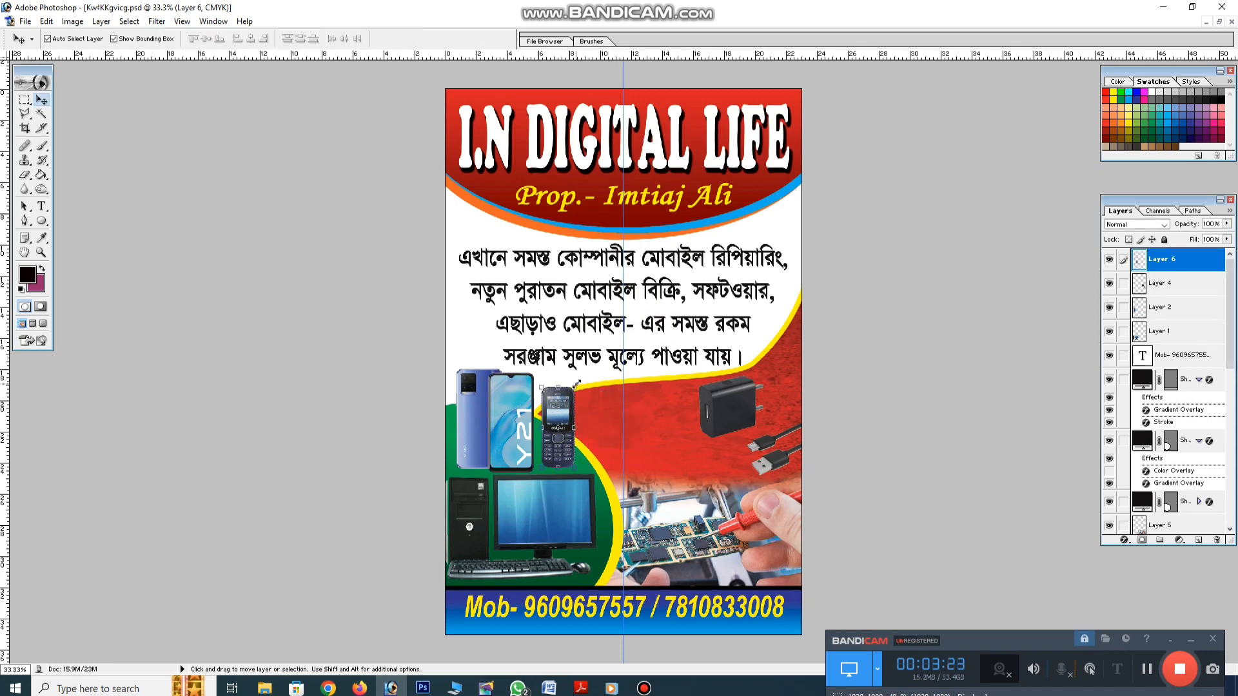
drag(577, 385, 581, 377)
key(Return)
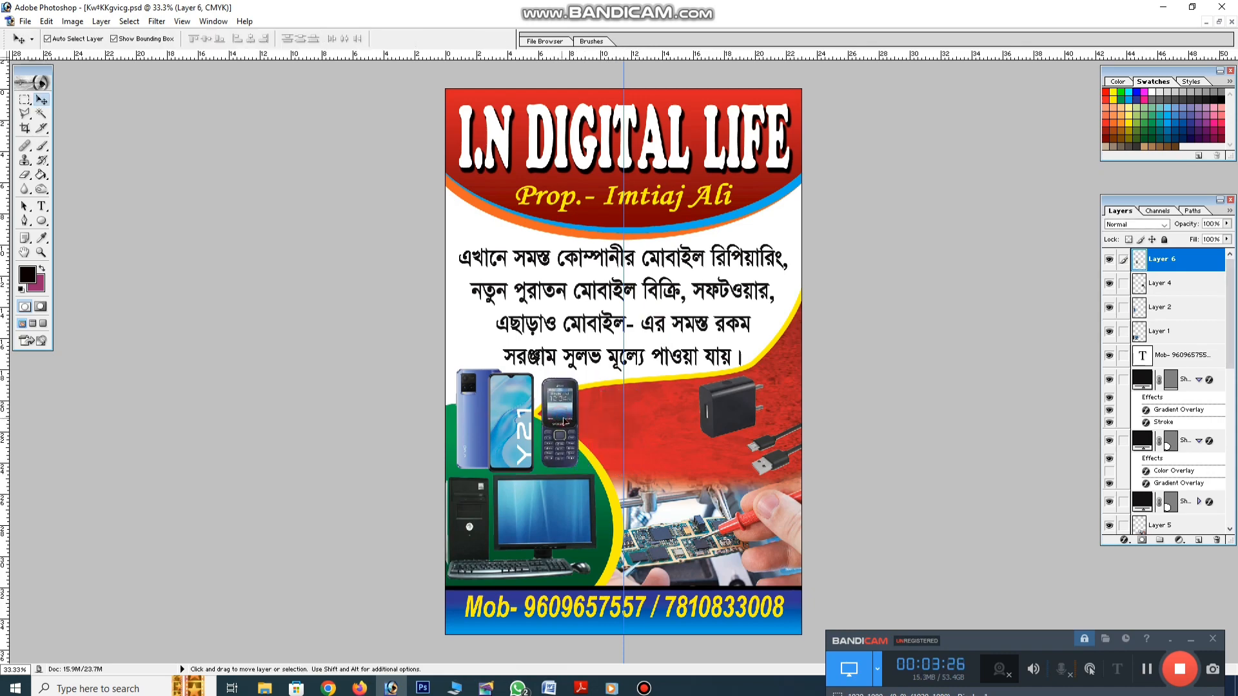
drag(564, 423, 566, 421)
Paste the phone-case image, shrink it and place it between the keypad phone and charger
key(ctrl+v)
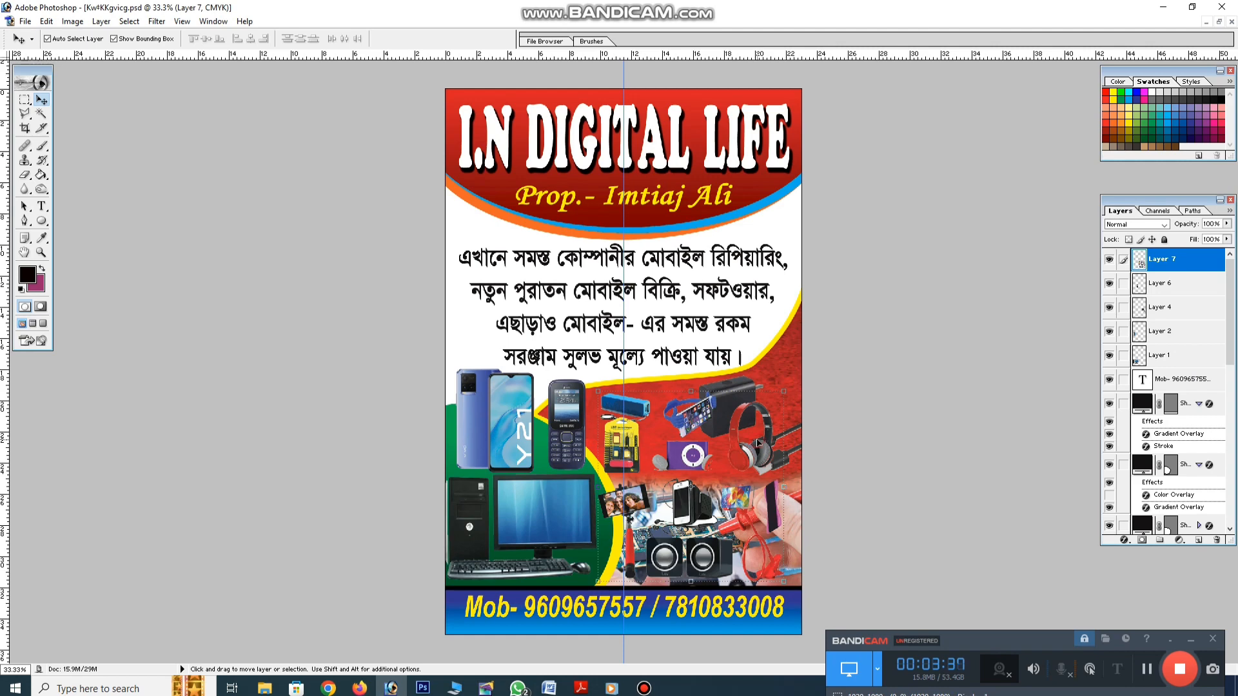
drag(790, 586, 680, 479)
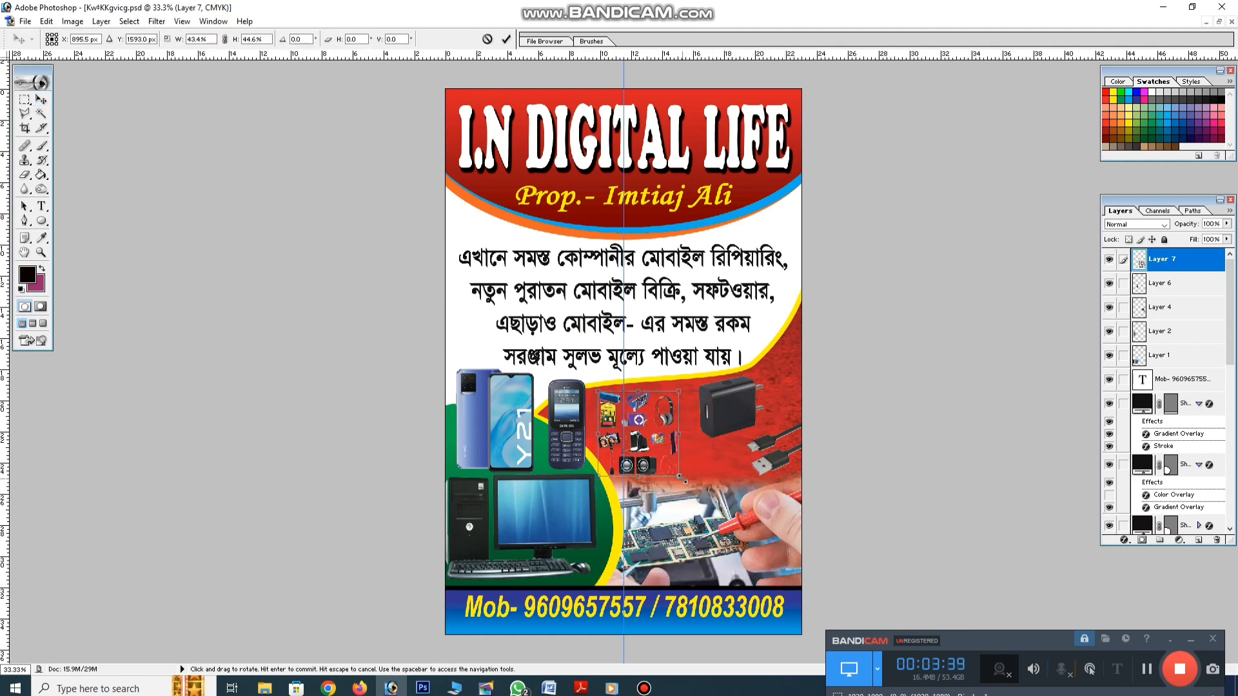
mouse_move(653, 438)
mouse_down()
mouse_move(678, 384)
mouse_move(675, 435)
mouse_move(672, 363)
mouse_move(674, 438)
mouse_up()
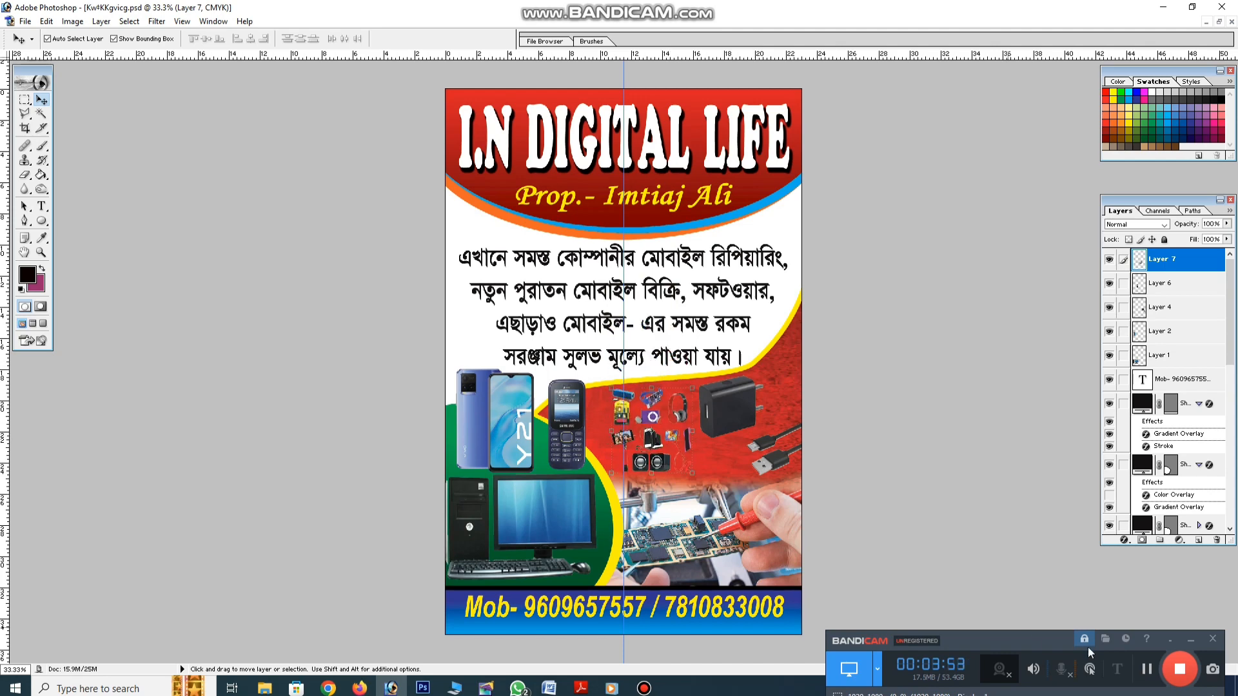
click(1145, 669)
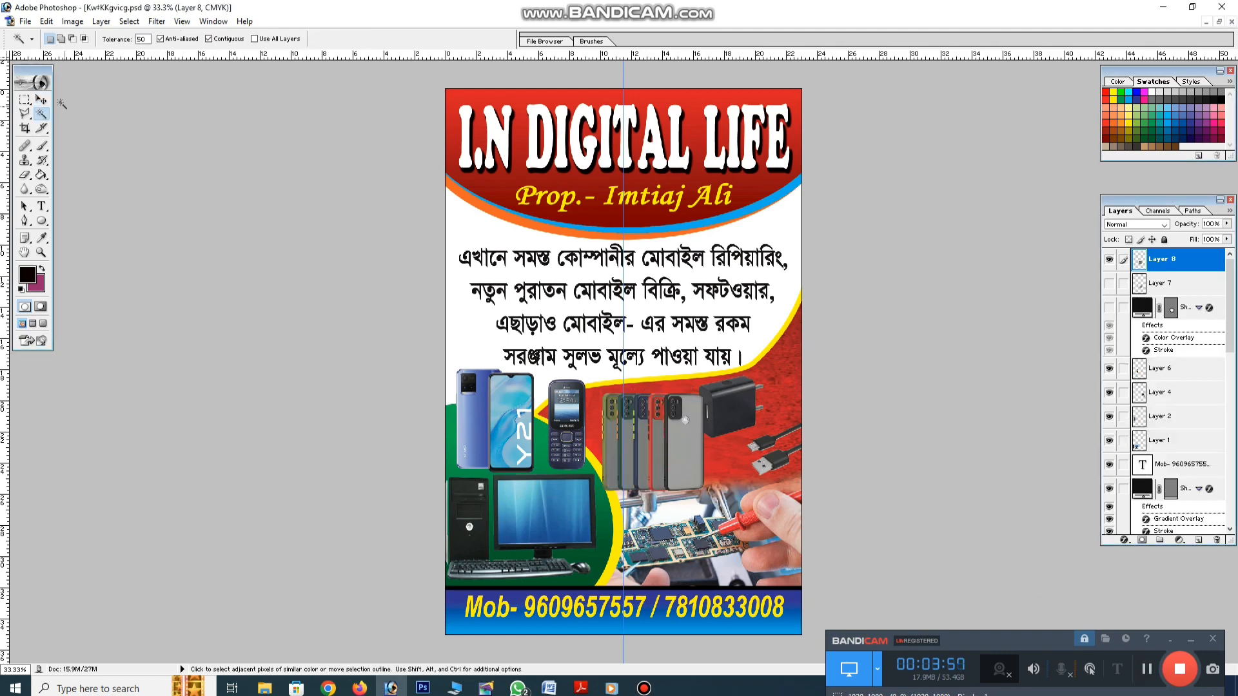
click(40, 100)
drag(680, 449, 675, 442)
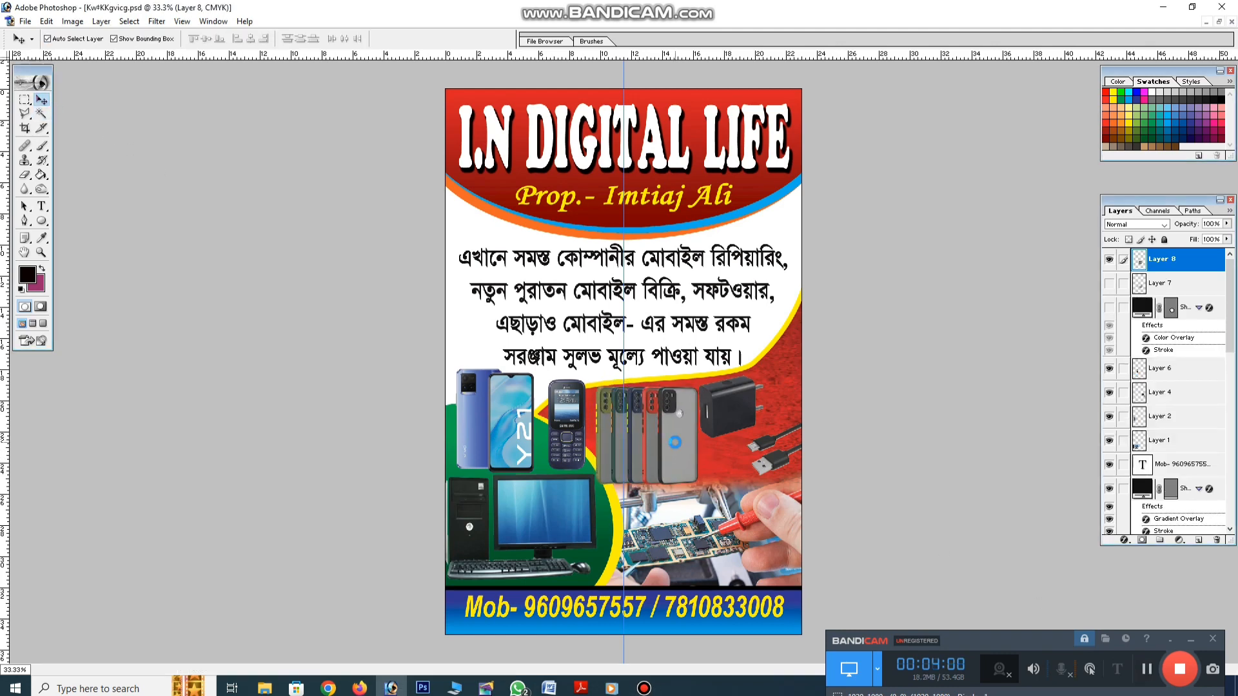
drag(701, 486, 737, 414)
key(Return)
click(732, 422)
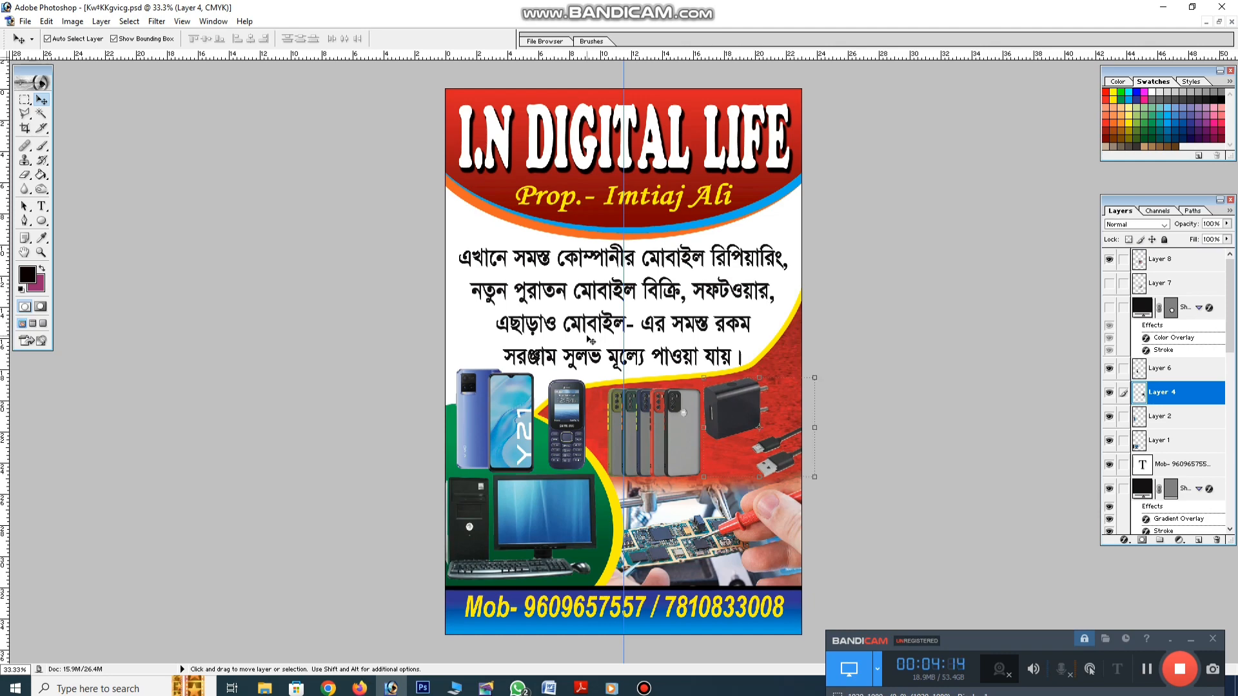
click(475, 236)
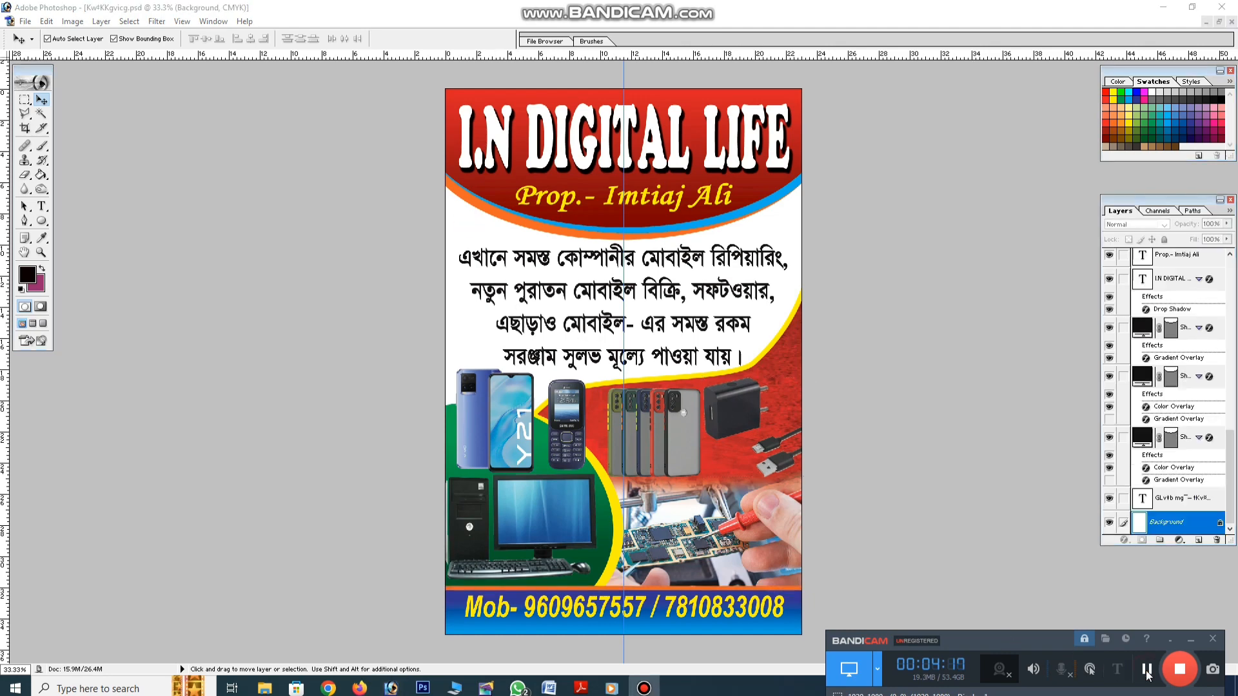
Stroke the whole canvas edge with a black border
click(25, 99)
drag(427, 80, 785, 373)
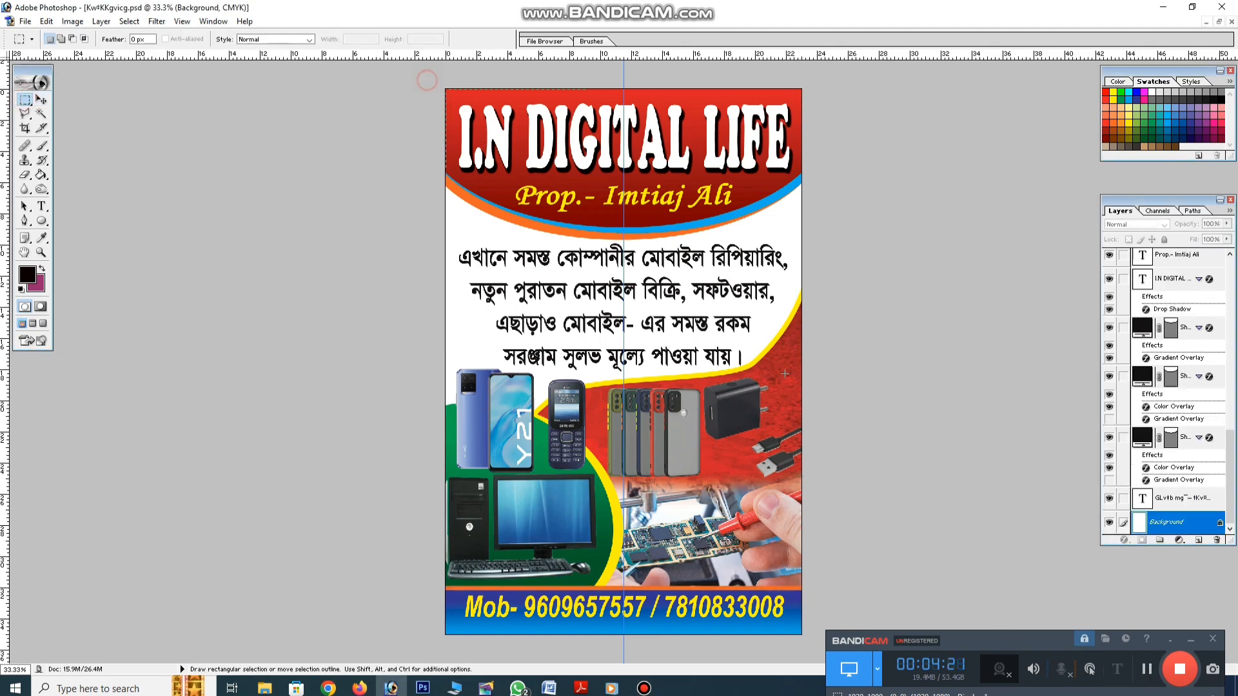
key(ctrl+a)
right_click(780, 298)
click(823, 483)
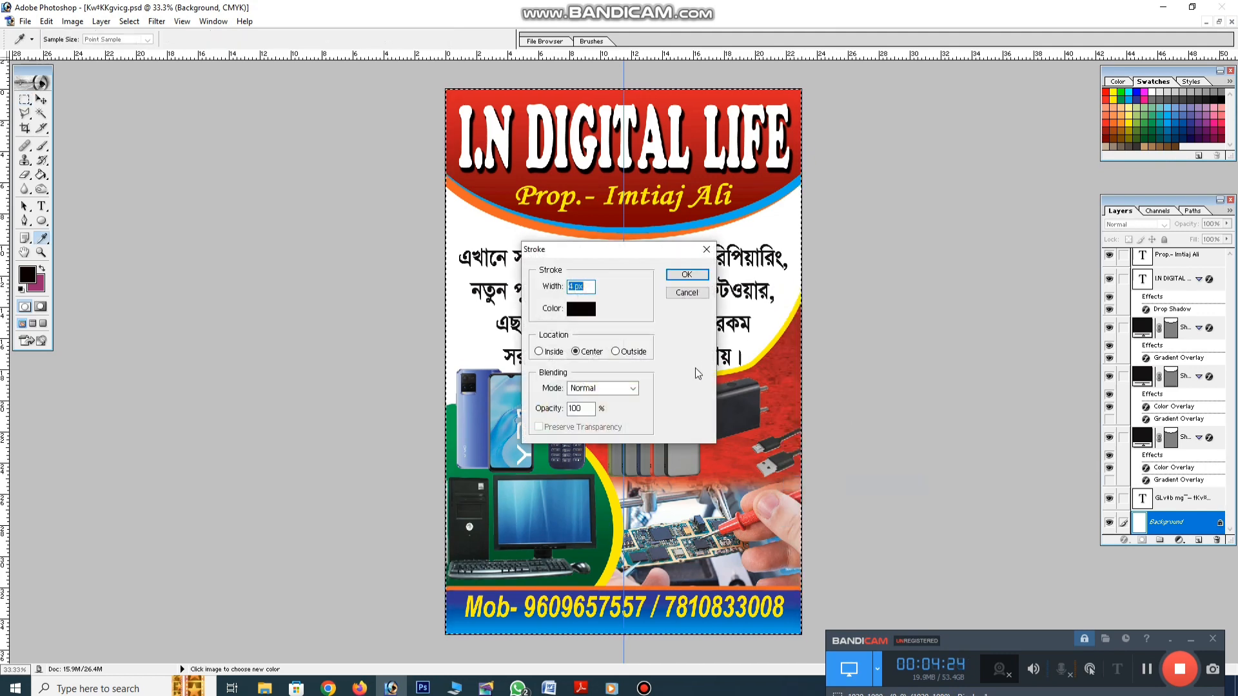
key(Return)
key(ctrl+d)
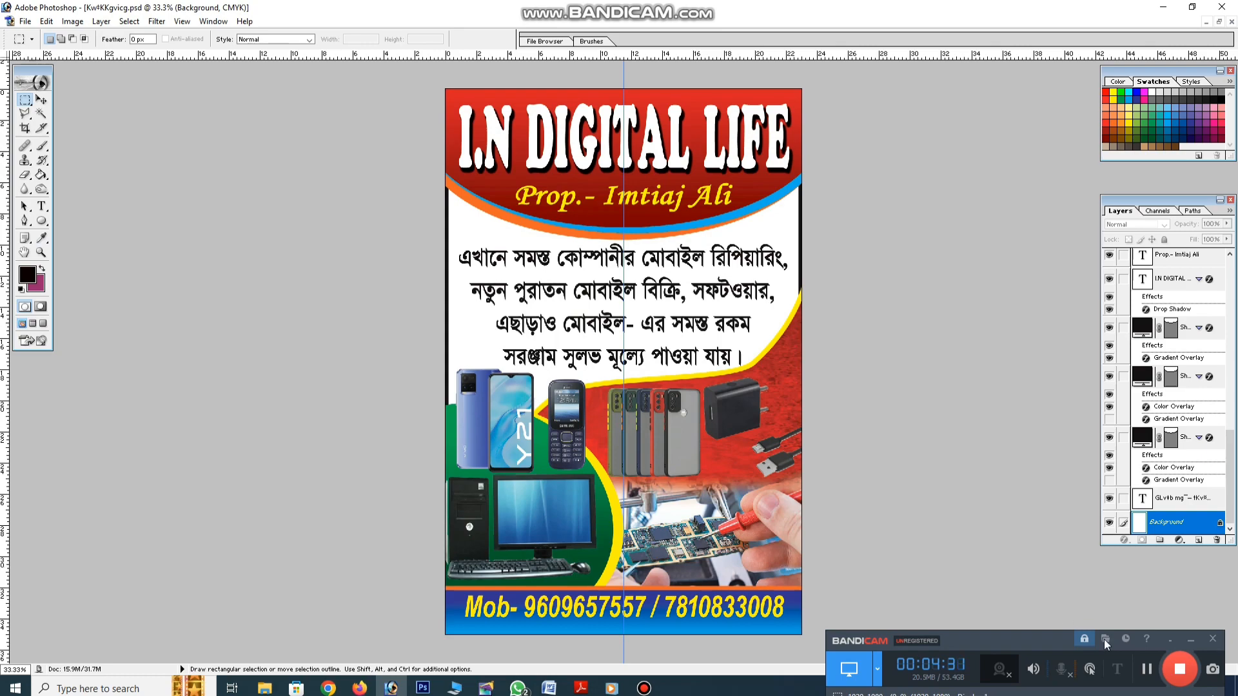
Inspect the poster at Actual Pixels, panning over the title, phone photos and Bengali text
key(v)
key(space)
right_click(568, 313)
click(594, 334)
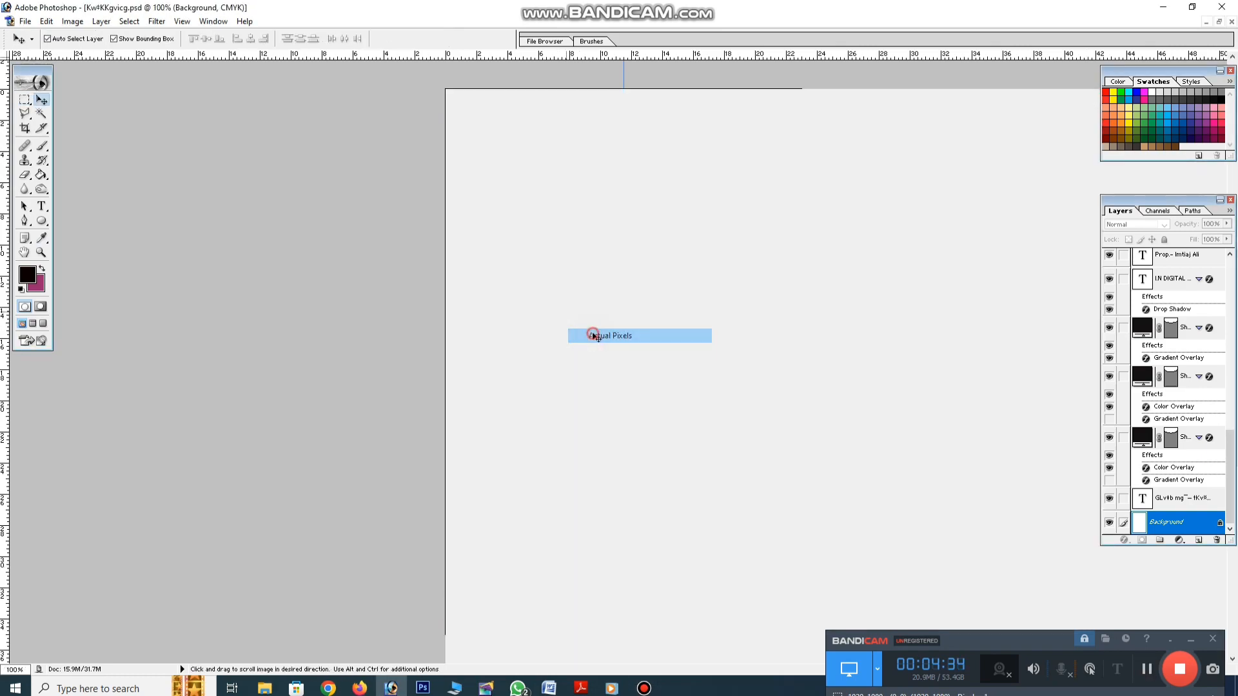
drag(614, 219, 617, 648)
drag(670, 333, 683, 246)
drag(728, 460, 748, 237)
drag(782, 415, 818, 325)
drag(826, 402, 822, 454)
drag(838, 264, 870, 567)
drag(874, 226, 901, 431)
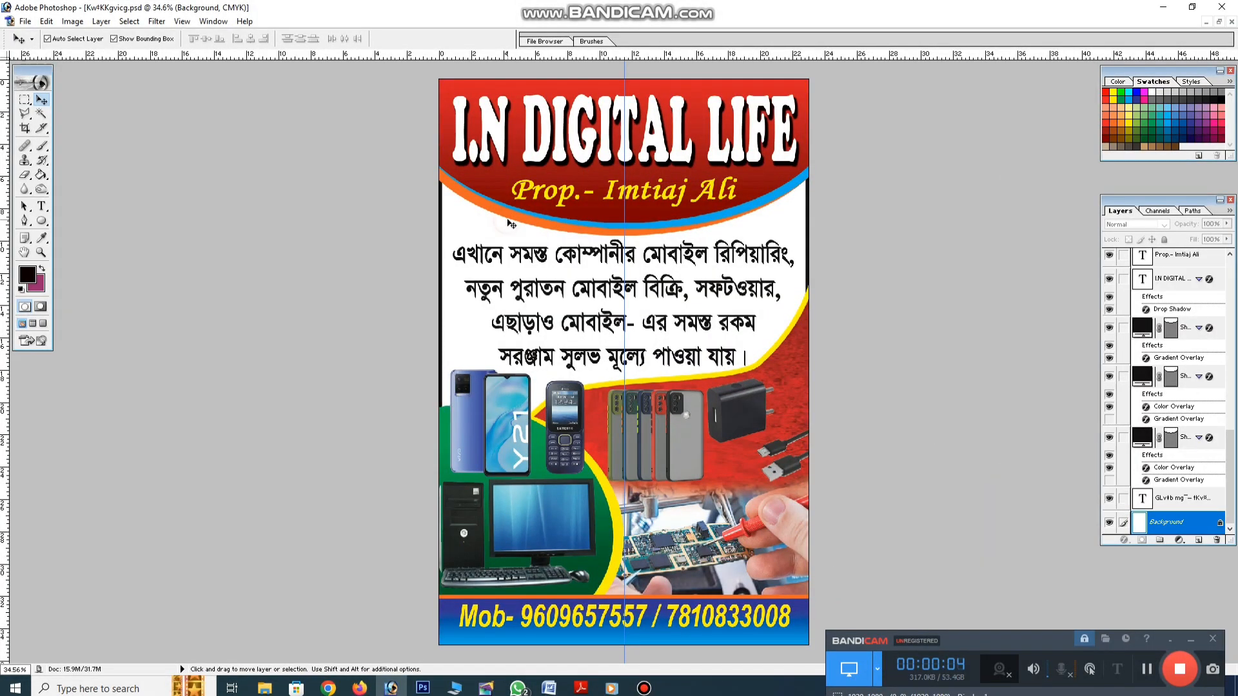
Save the poster over its existing file, confirming the replacement
key(ctrl+shift+s)
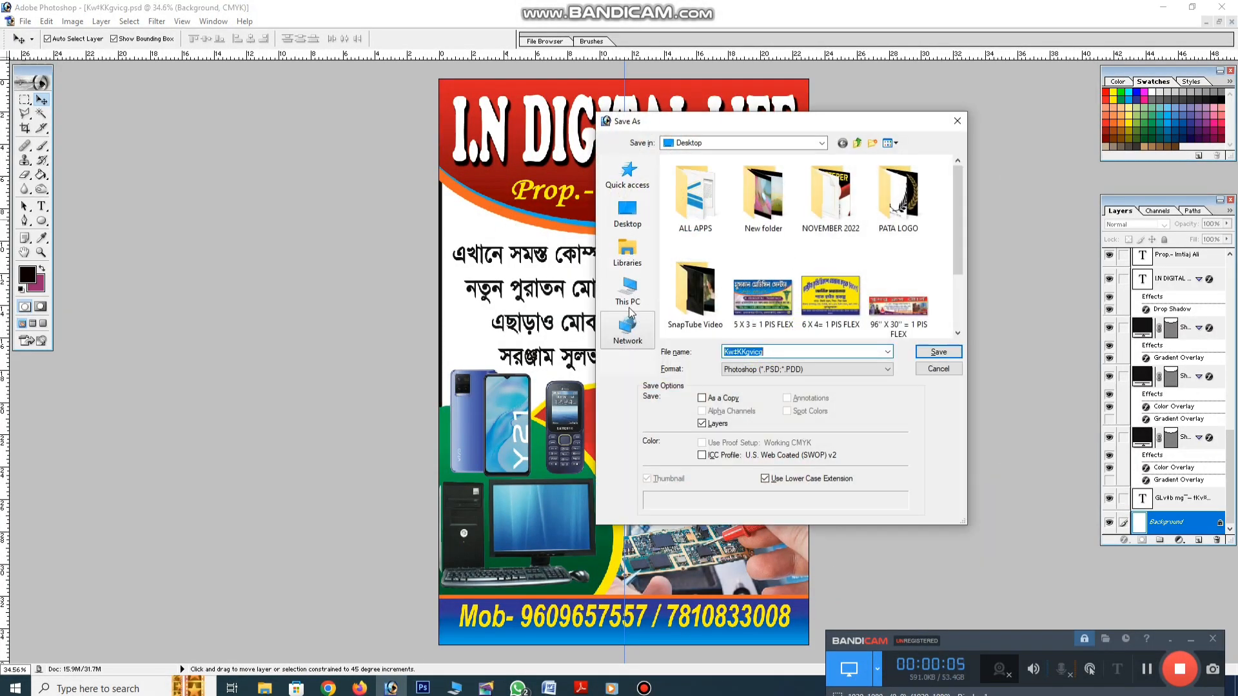
click(928, 353)
click(620, 264)
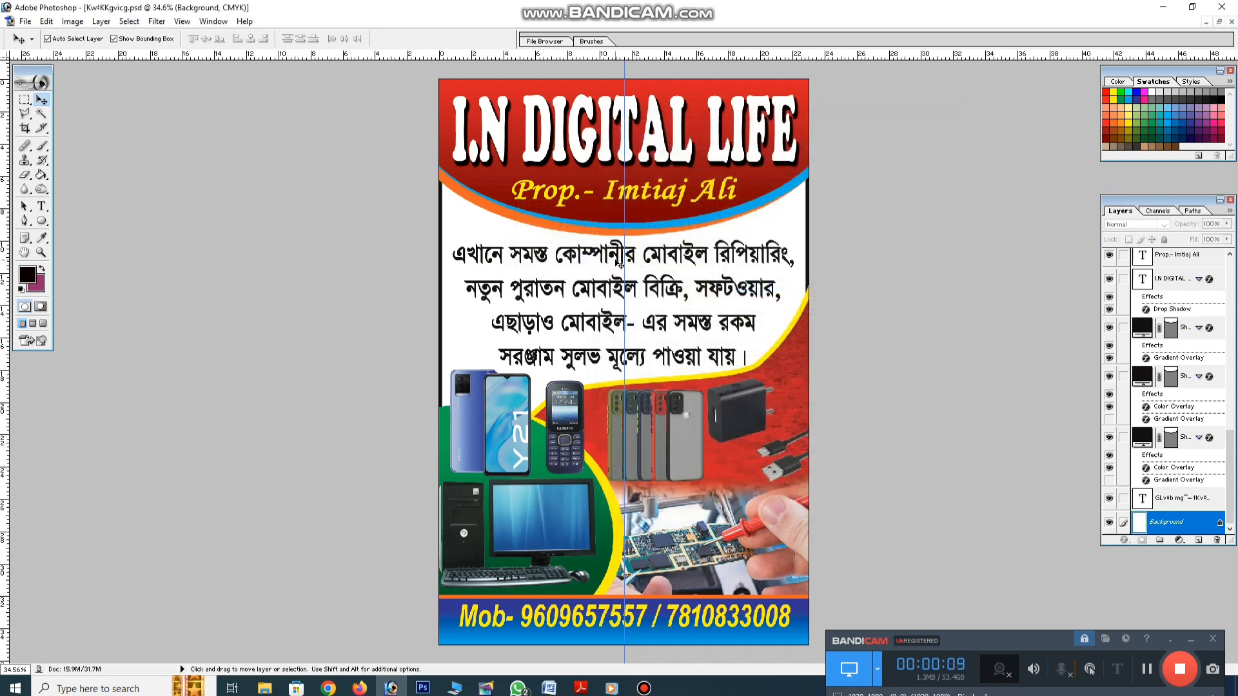
Save a JPEG copy, Kw#KKgvicg copy.jpg, with the default quality options and open it in the photo viewer
key(ctrl+shift+s)
click(775, 370)
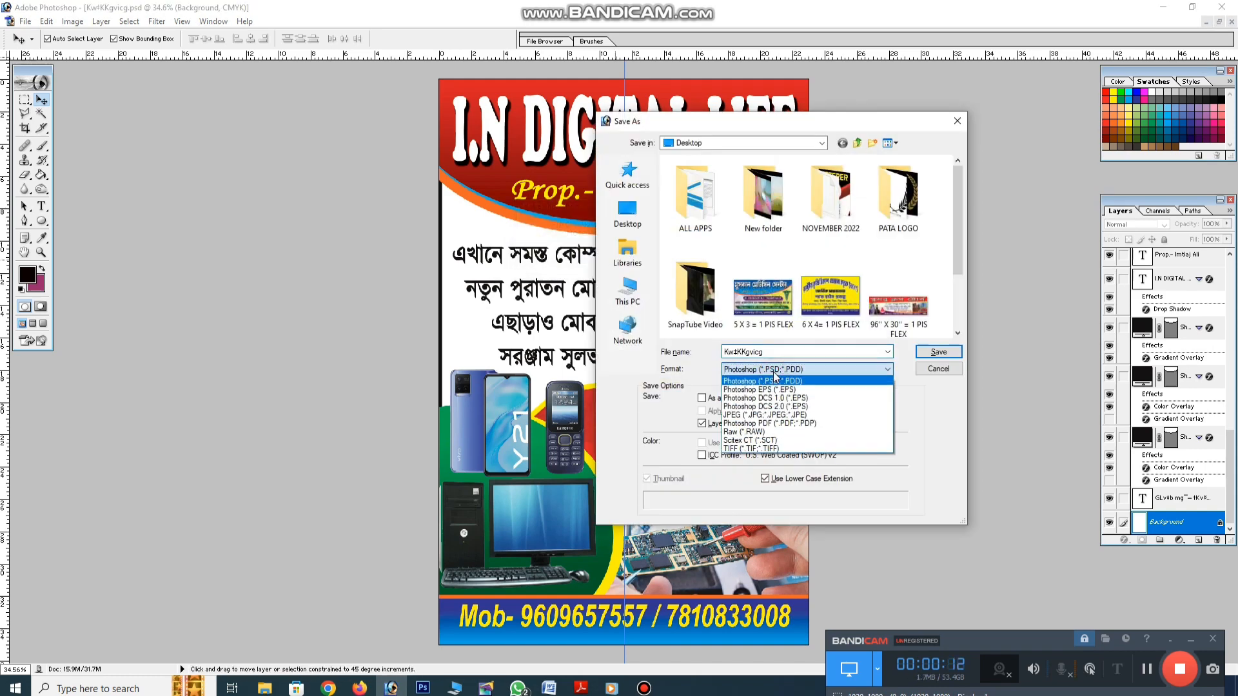
click(800, 415)
click(921, 350)
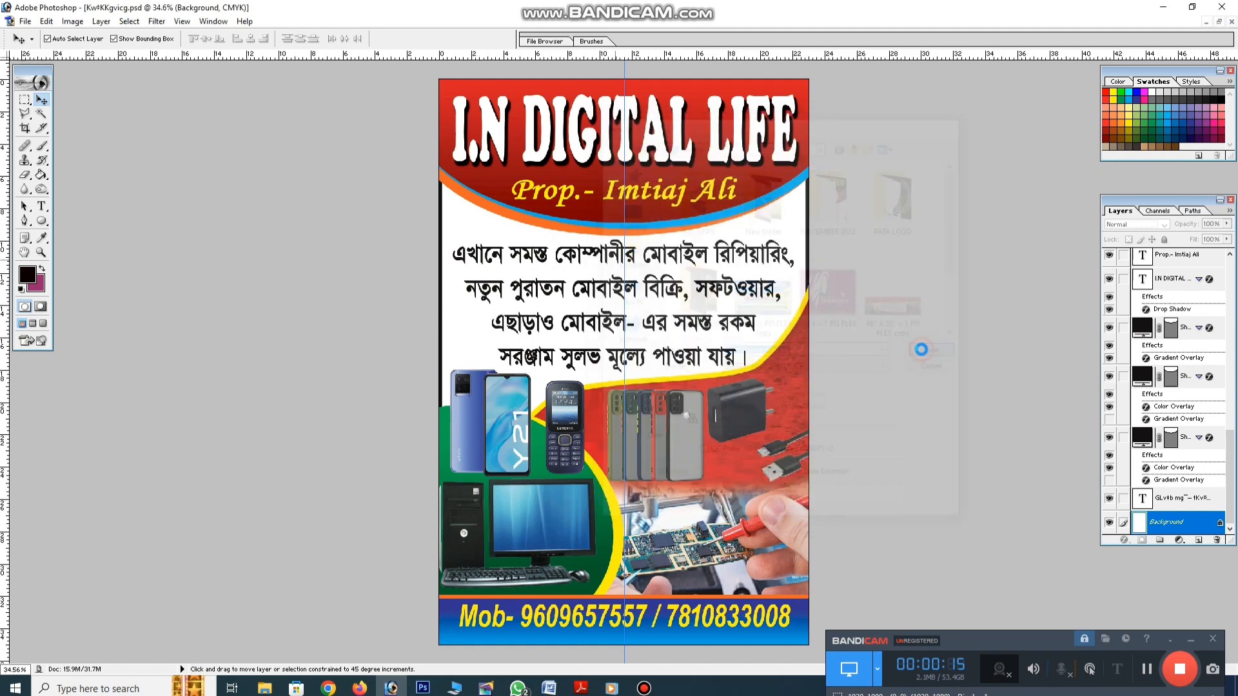
click(723, 257)
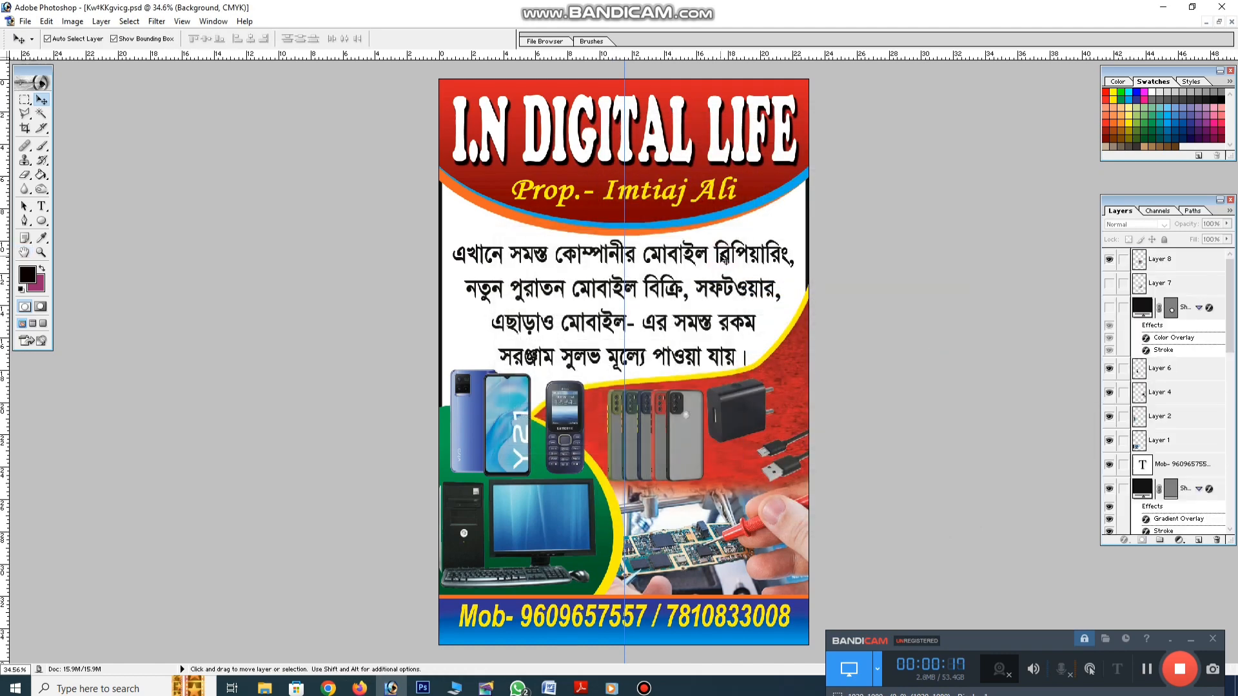
click(1146, 674)
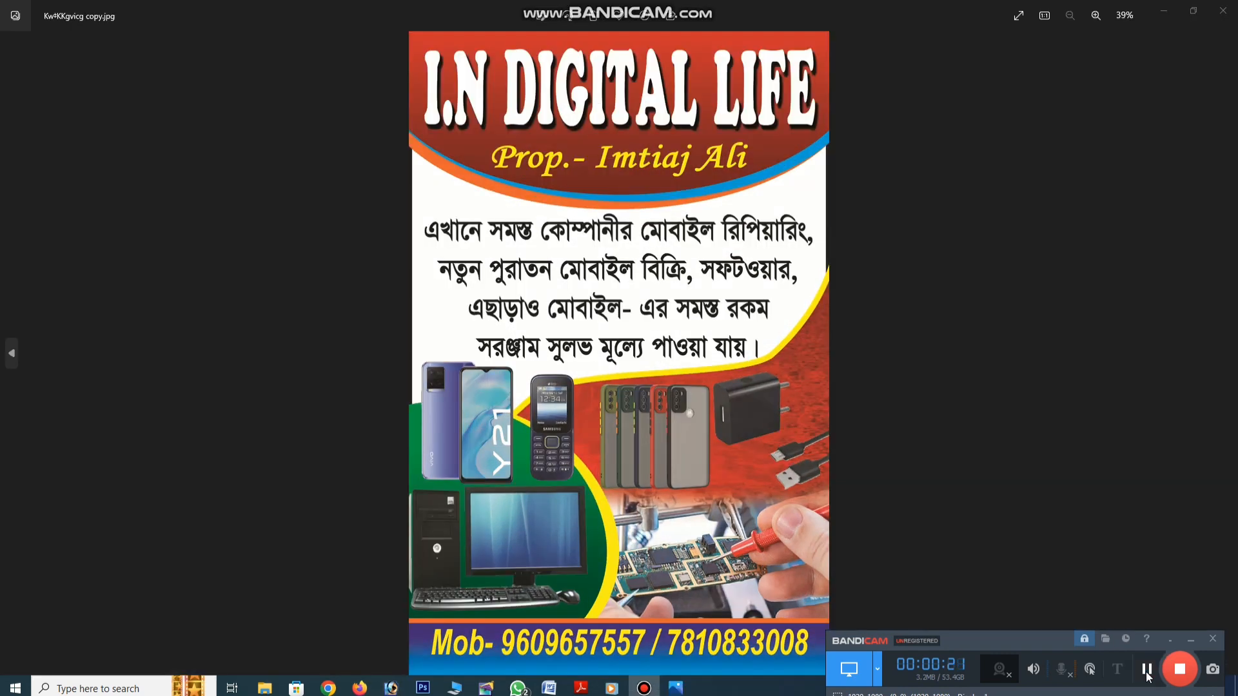